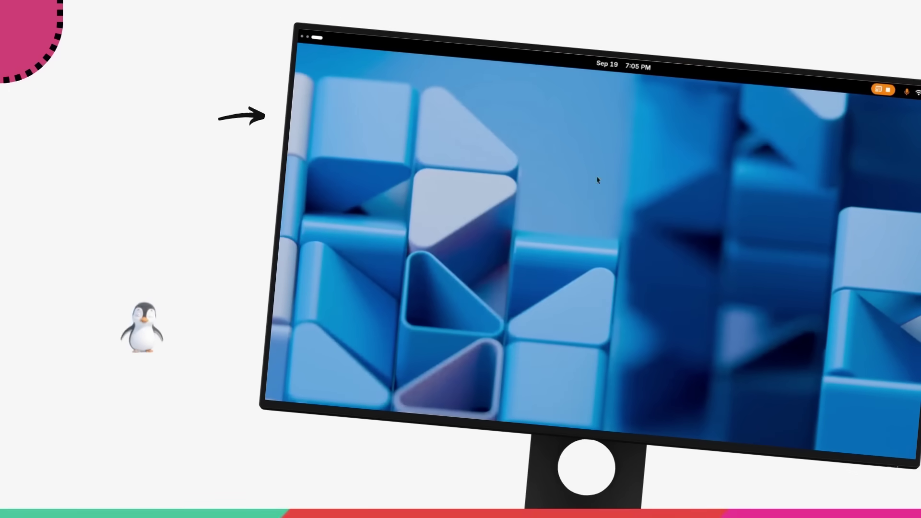
# Open System > About > System Details, showing Fedora Linux 43, GNOME 49 and Wayland
pyautogui.click(917, 92)
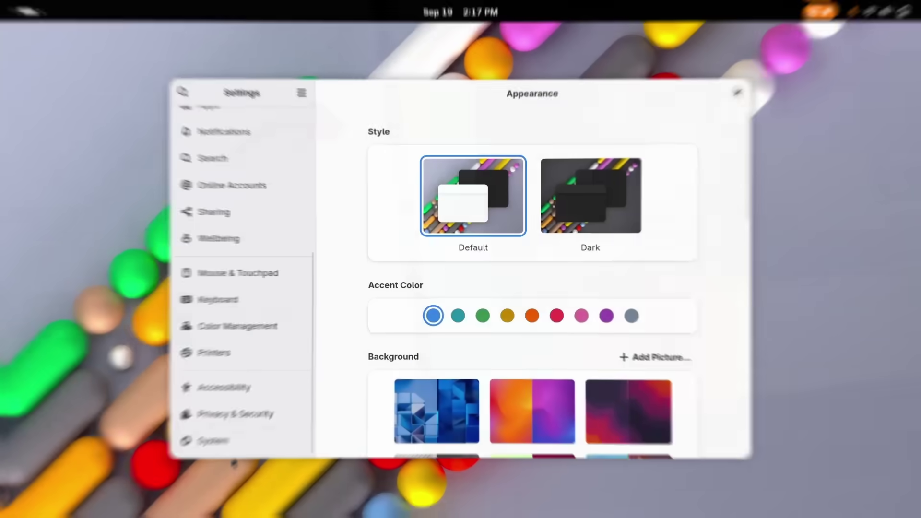
pyautogui.click(243, 443)
pyautogui.click(431, 312)
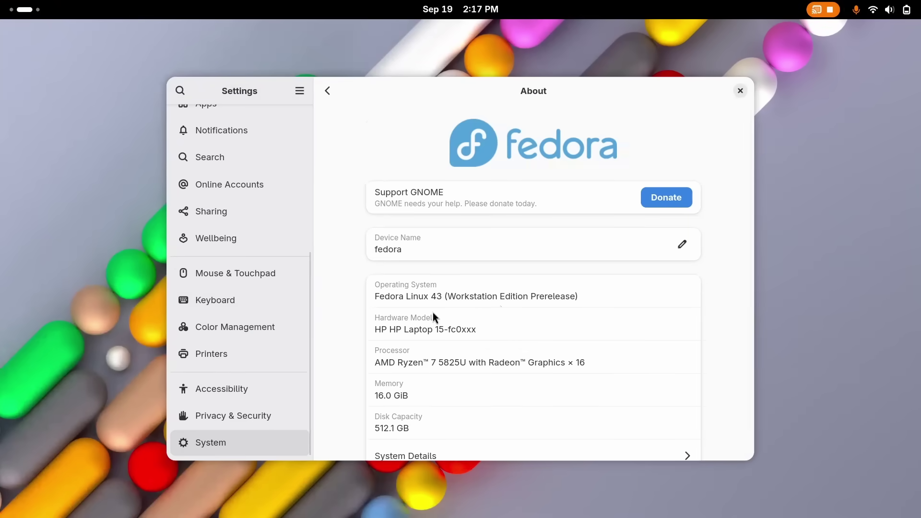
pyautogui.scroll(-1, 545, 298)
pyautogui.click(488, 433)
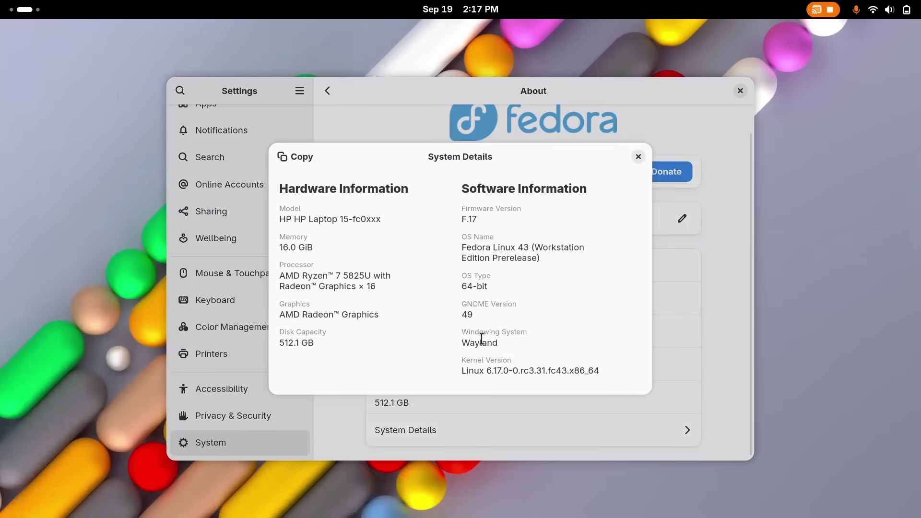
pyautogui.doubleClick(479, 340)
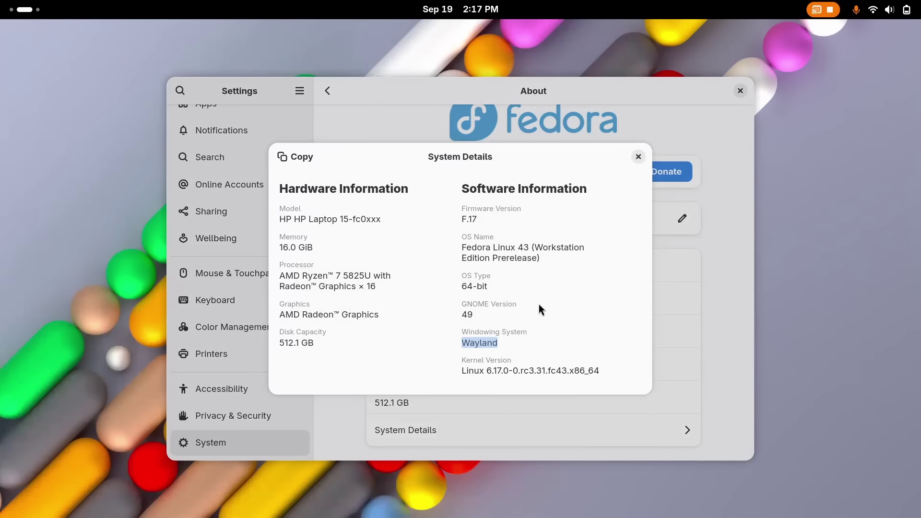
# Close Settings and launch Terminal from the Activities search with 'ter'
pyautogui.click(638, 156)
pyautogui.click(740, 90)
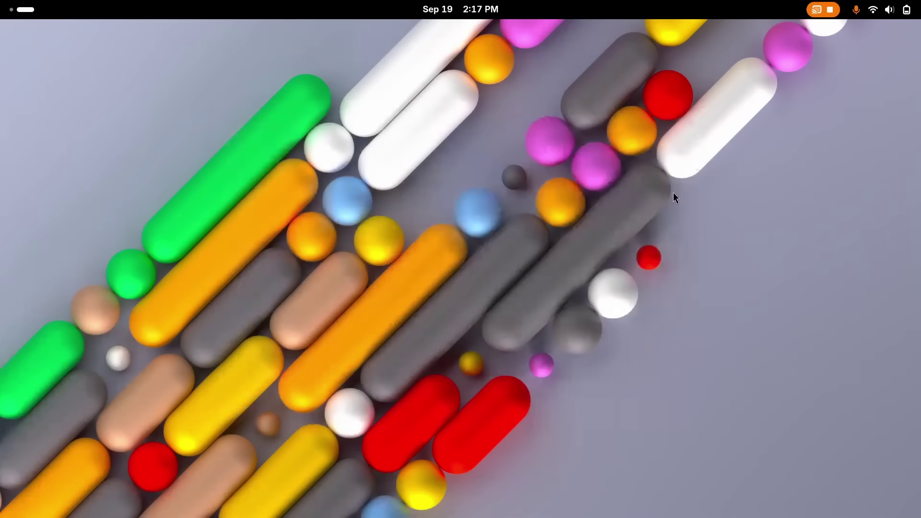
pyautogui.press('super')
pyautogui.write('ter')
pyautogui.press('Return')
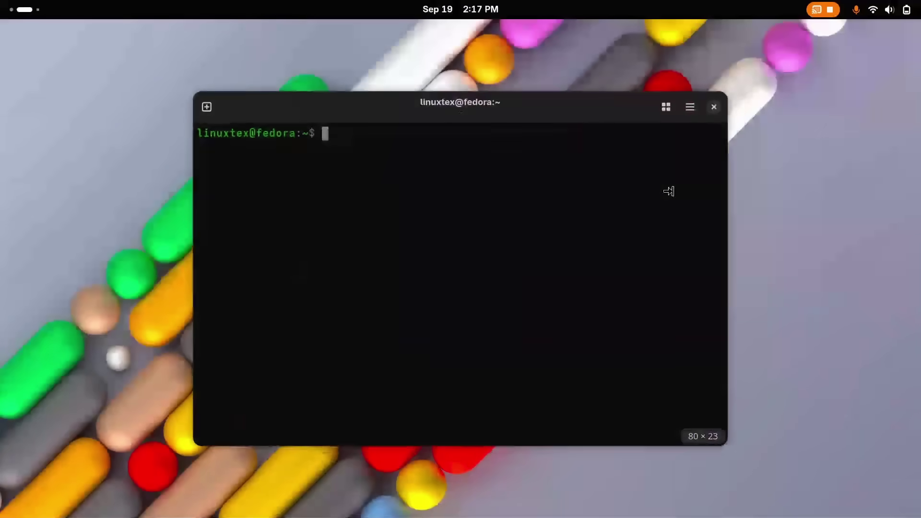
# Run glxgears, then enlarge the gears window and arrange it beside the terminal
pyautogui.write('glxgears')
pyautogui.press('Return')
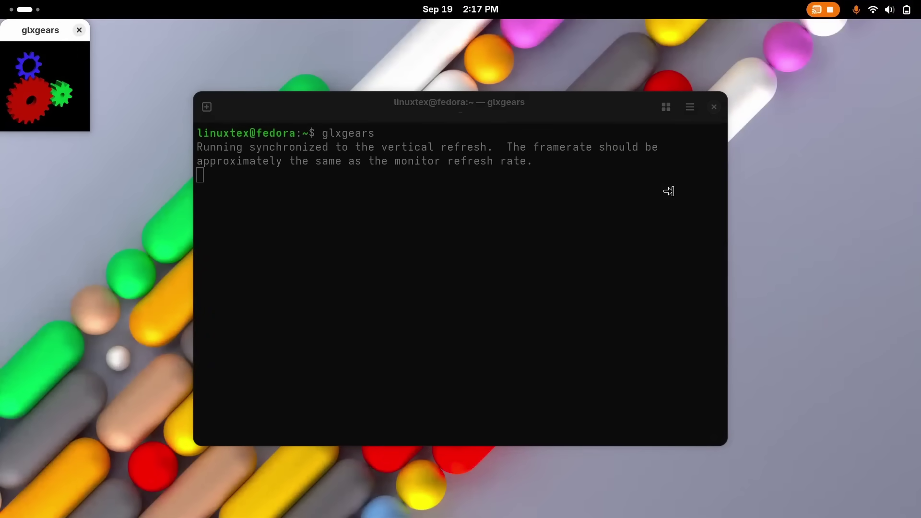
pyautogui.moveTo(90, 132); pyautogui.dragTo(266, 331)
pyautogui.moveTo(139, 34); pyautogui.dragTo(250, 144)
pyautogui.moveTo(516, 119); pyautogui.dragTo(673, 83)
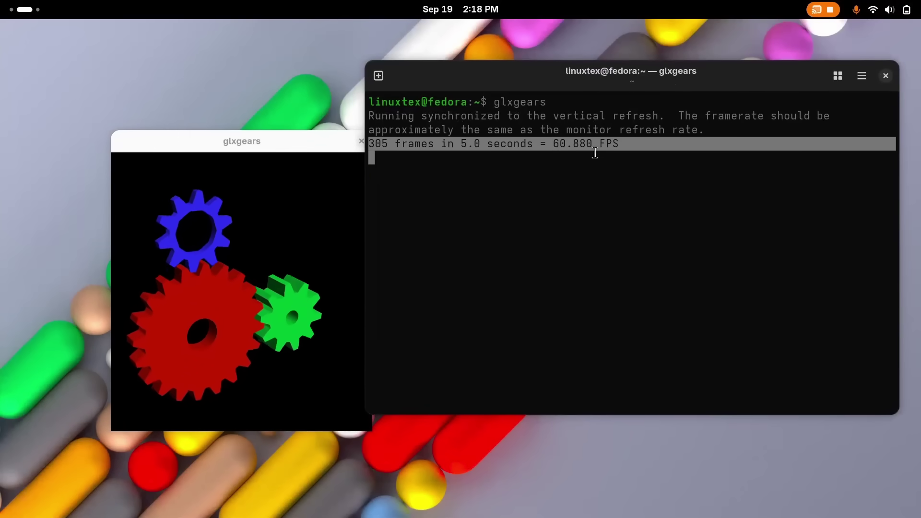
# Browse the overview, app grid and workspaces while gears run, then close glxgears
pyautogui.press('super')
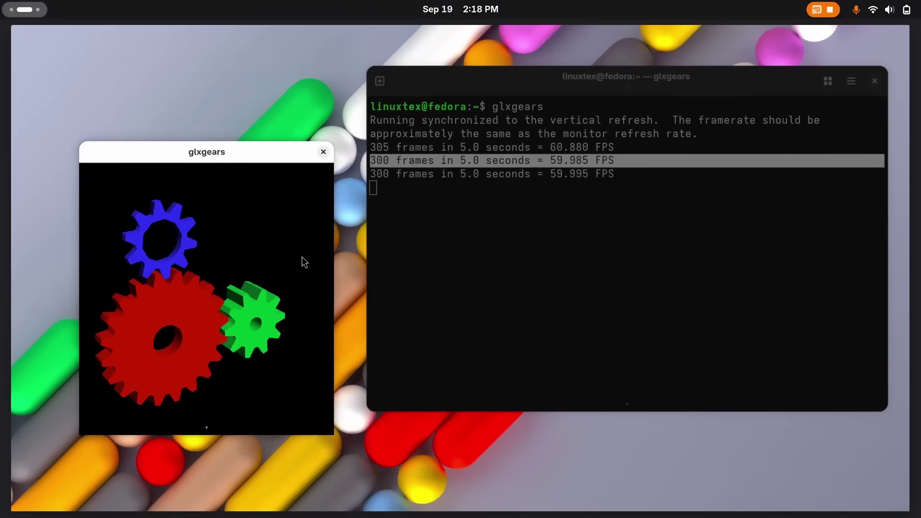
pyautogui.press('super')
pyautogui.press('super')
pyautogui.press('super')
pyautogui.press('super')
pyautogui.press('super')
pyautogui.press('super')
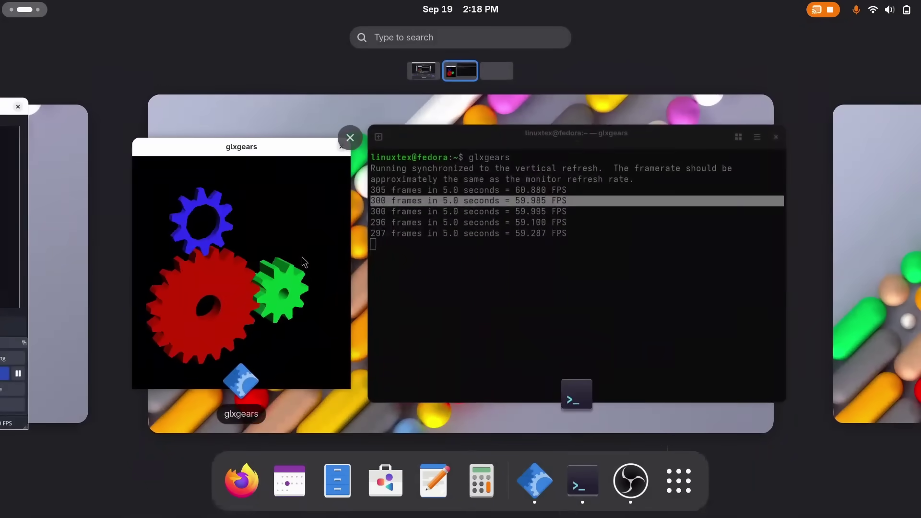
pyautogui.hotkey('ctrl', 'alt', 'Right')
pyautogui.hotkey('ctrl', 'alt', 'Left')
pyautogui.press('super')
pyautogui.press('super')
pyautogui.press('super')
pyautogui.press('super')
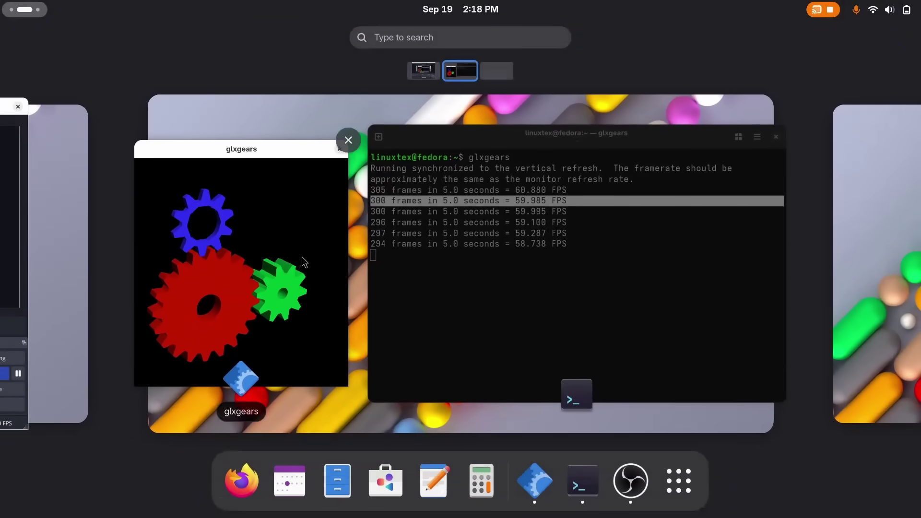
pyautogui.press('super')
pyautogui.press('super')
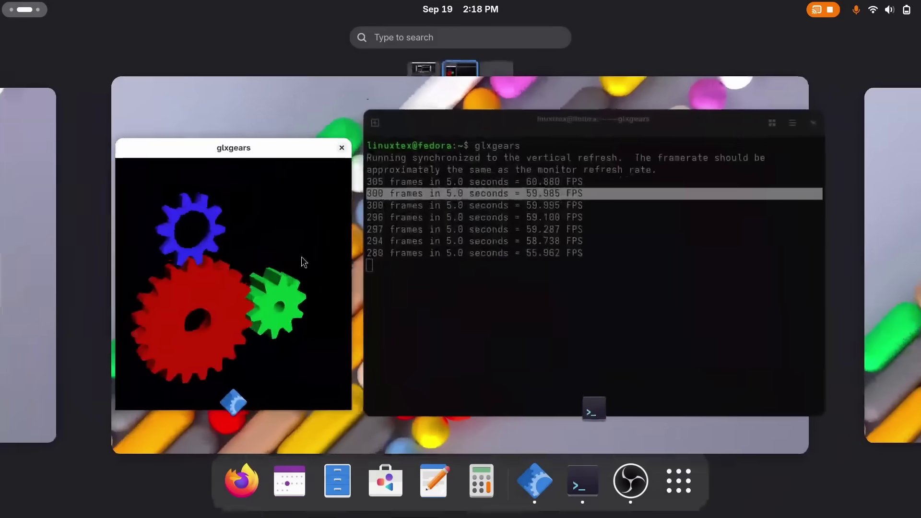
pyautogui.press('super')
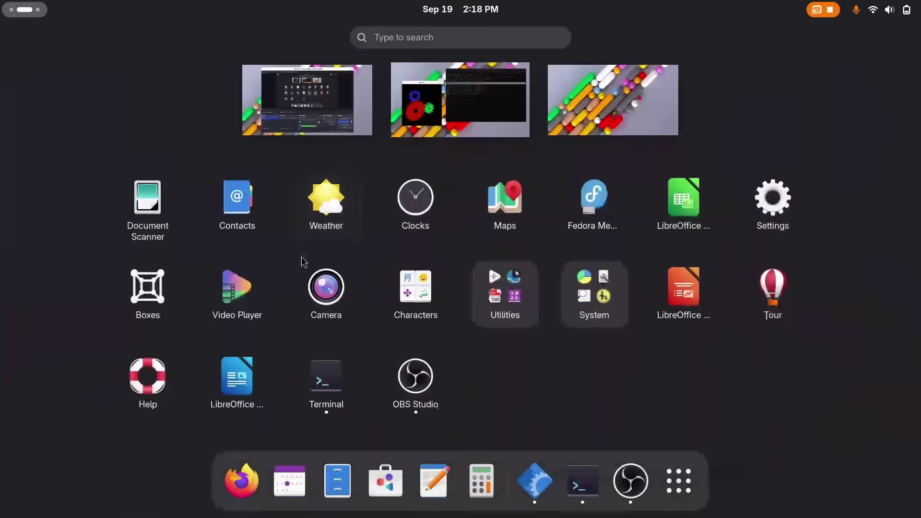
pyautogui.press('super')
pyautogui.press('super')
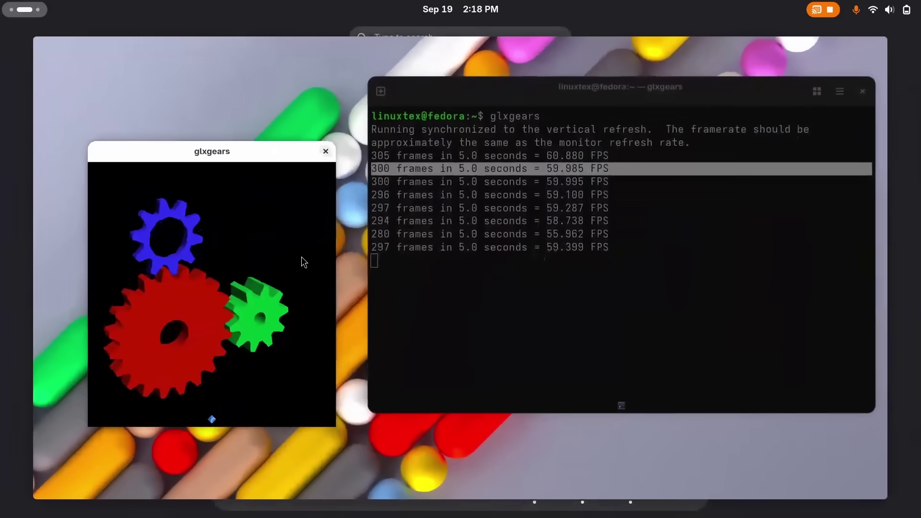
pyautogui.click(325, 152)
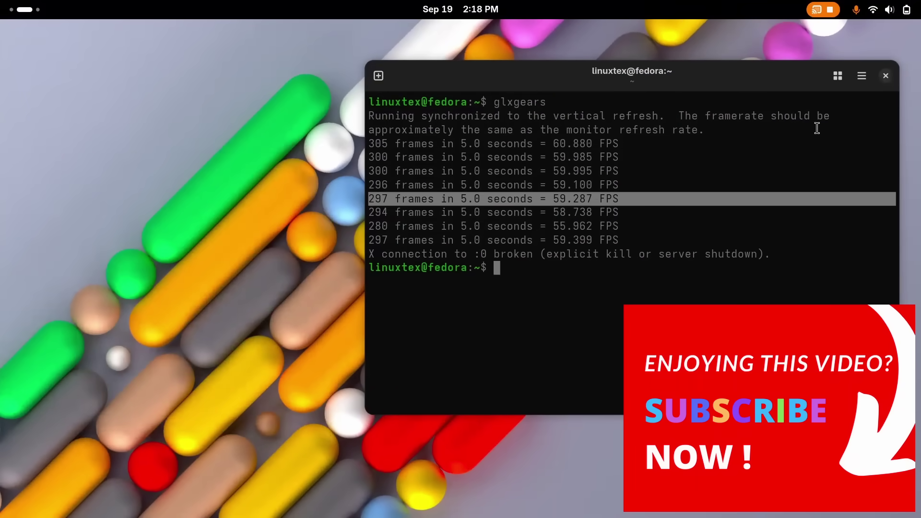
# Close Terminal and open Settings' Displays page: 1920 × 1080, 60.00 Hz, 125 % scale
pyautogui.click(886, 76)
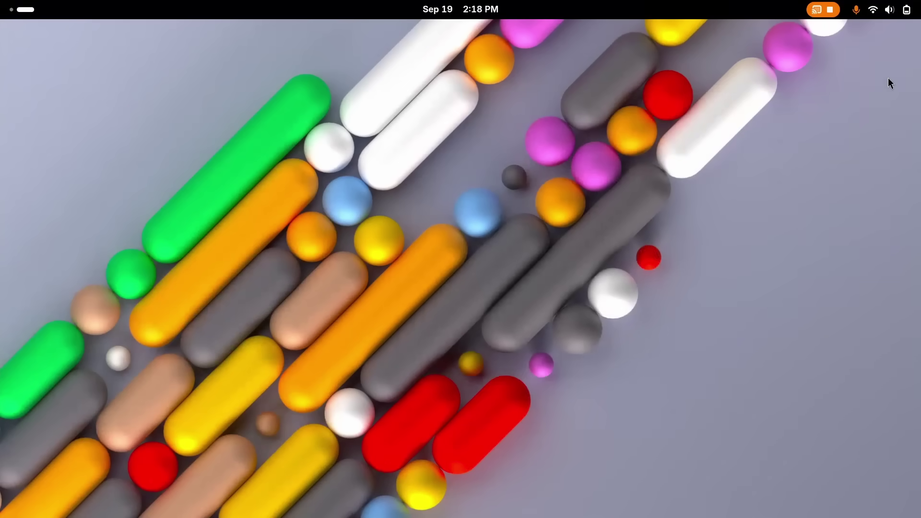
pyautogui.click(887, 9)
pyautogui.click(835, 46)
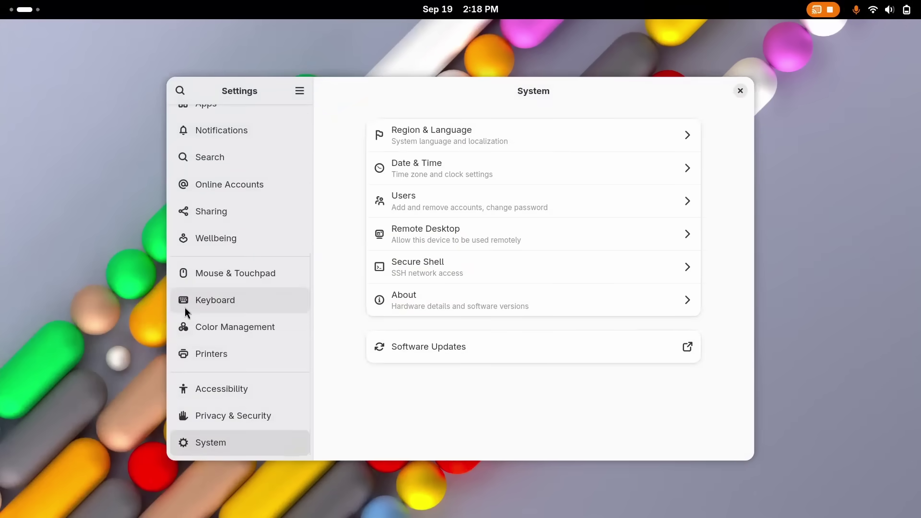
pyautogui.scroll(5, 201, 278)
pyautogui.click(231, 136)
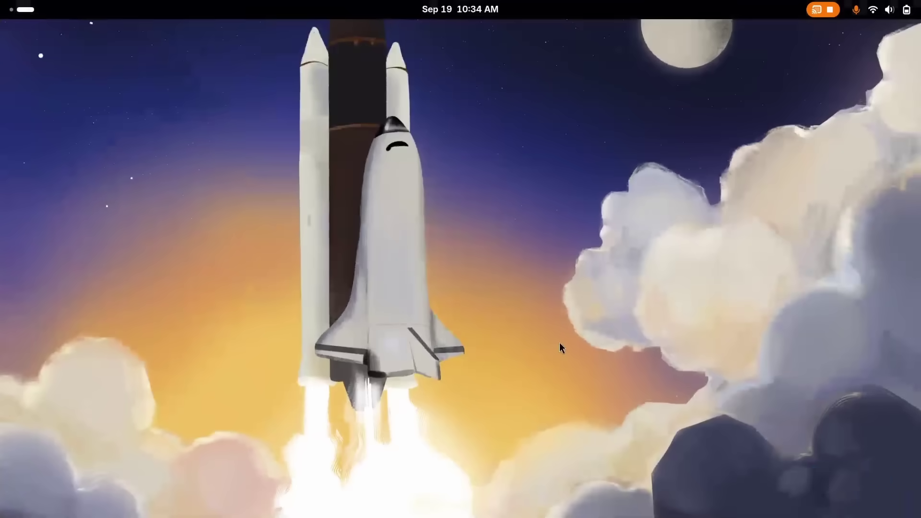
# Launch Image Viewer and open Pictures/Screenshots/Chiapas_Rainforest_crop.jpg
pyautogui.press('super')
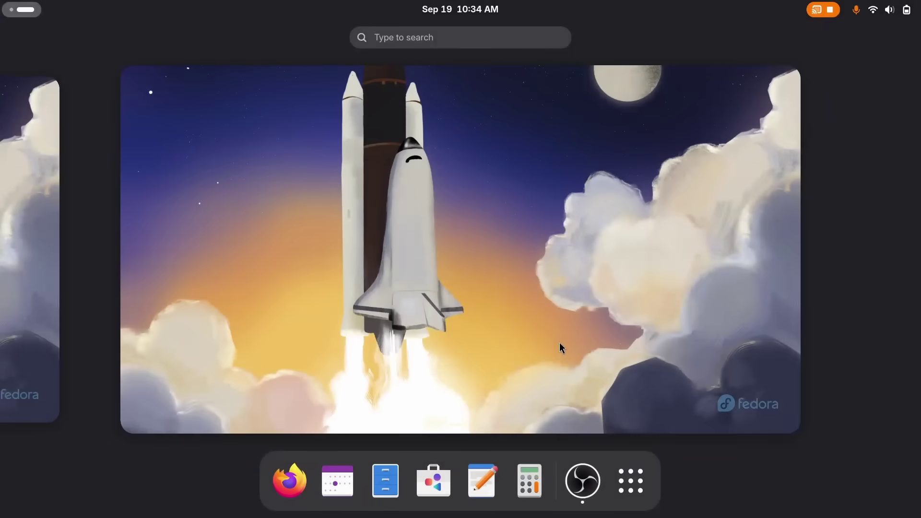
pyautogui.write('loup')
pyautogui.press('Return')
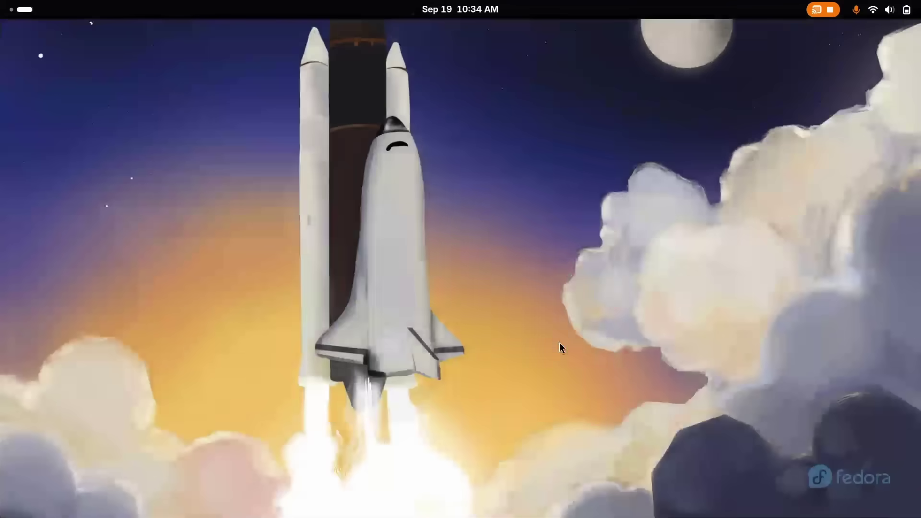
pyautogui.click(444, 357)
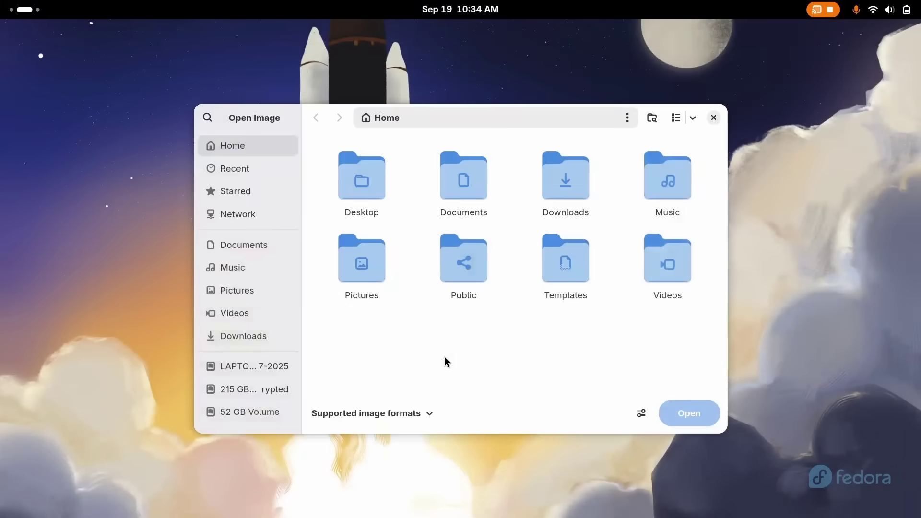
pyautogui.doubleClick(379, 296)
pyautogui.doubleClick(361, 223)
pyautogui.click(363, 217)
pyautogui.doubleClick(364, 217)
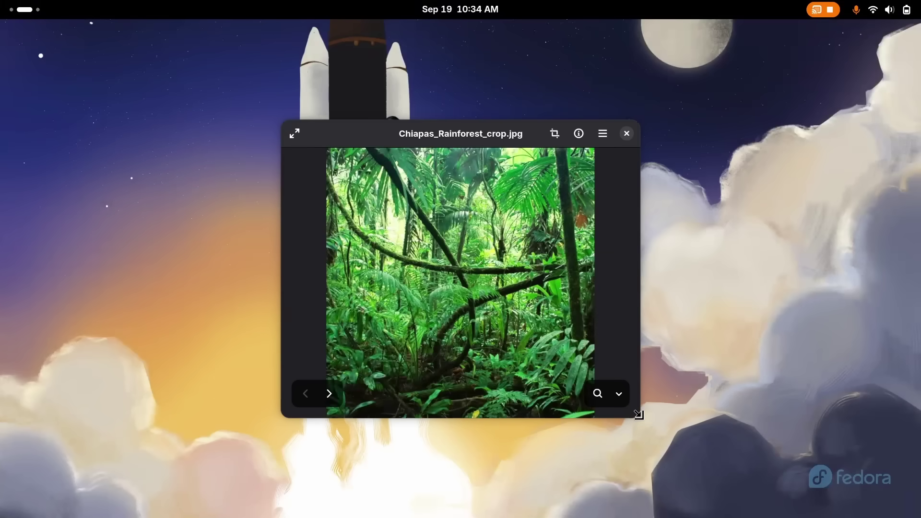
# Enlarge the viewer window, move it up and left, and show its main menu
pyautogui.moveTo(638, 415); pyautogui.dragTo(866, 517)
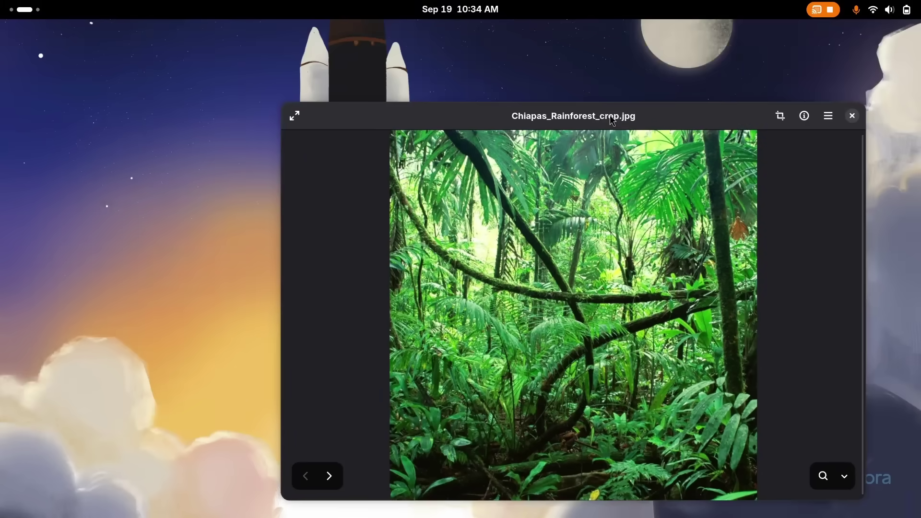
pyautogui.moveTo(602, 134); pyautogui.dragTo(558, 105)
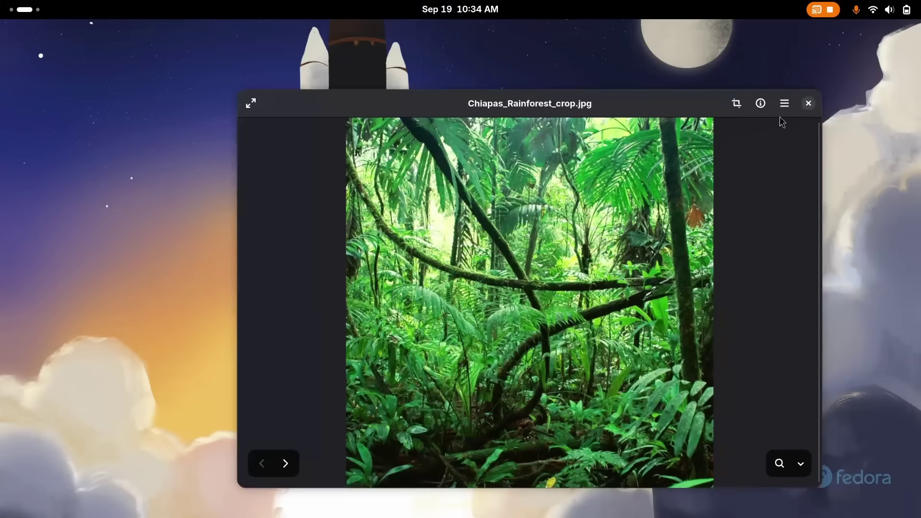
pyautogui.click(783, 107)
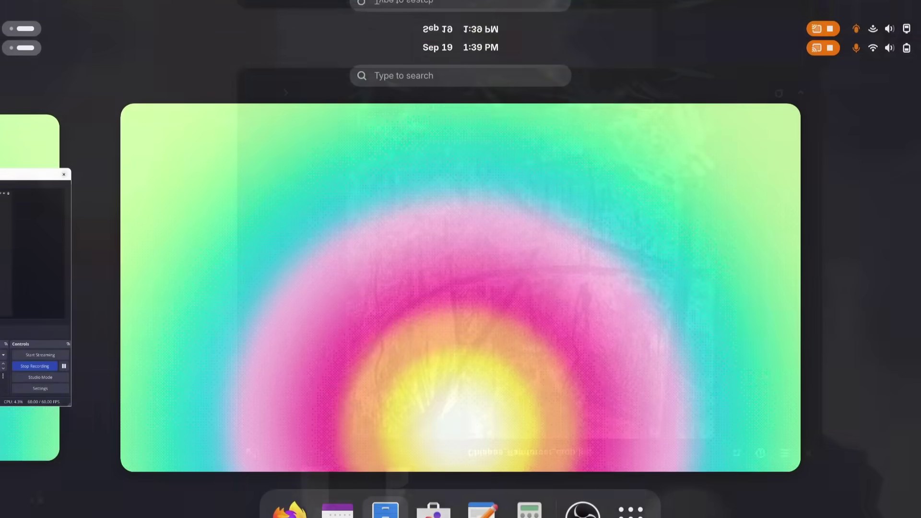
# Open a new Files window on Downloads to play big_buck_bunny_1080p_h264 in Showtime
pyautogui.rightClick(384, 481)
pyautogui.click(433, 330)
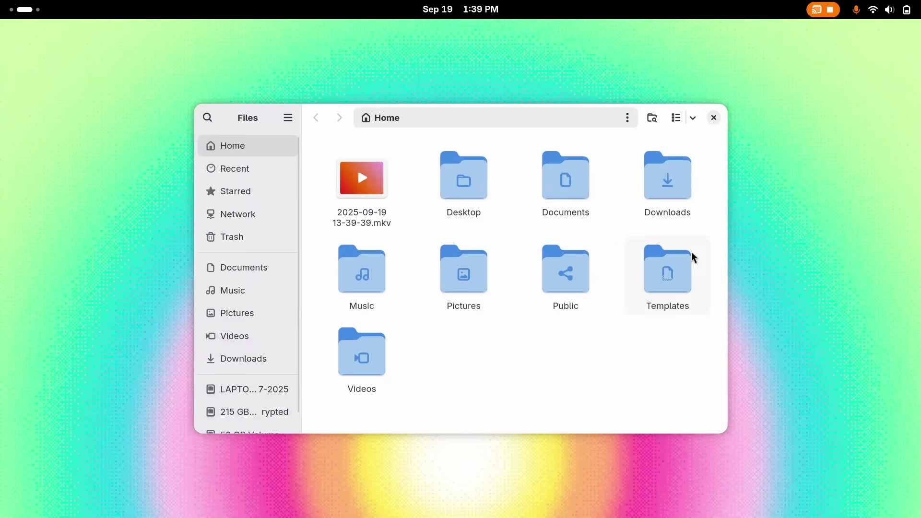
pyautogui.doubleClick(688, 213)
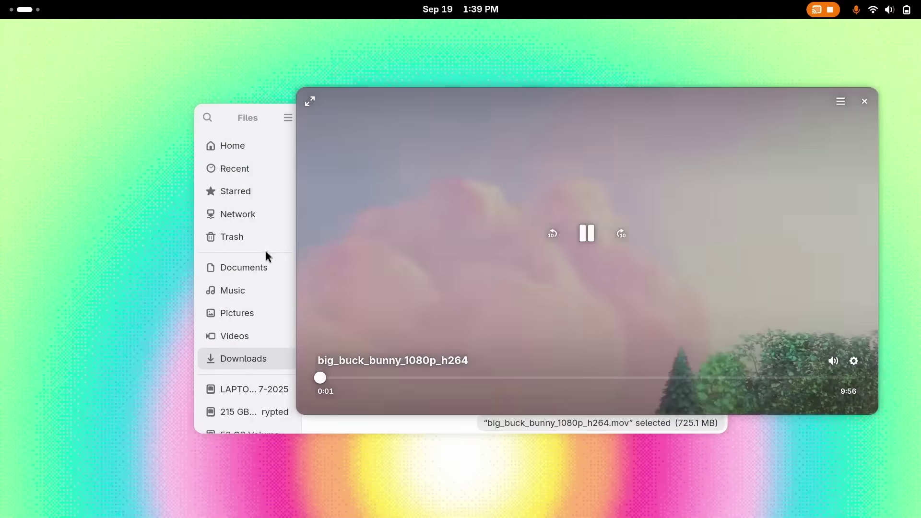
pyautogui.click(278, 238)
# Arrange the Showtime and Files windows, then close Files with the video still playing
pyautogui.moveTo(342, 139); pyautogui.dragTo(195, 169)
pyautogui.click(652, 233)
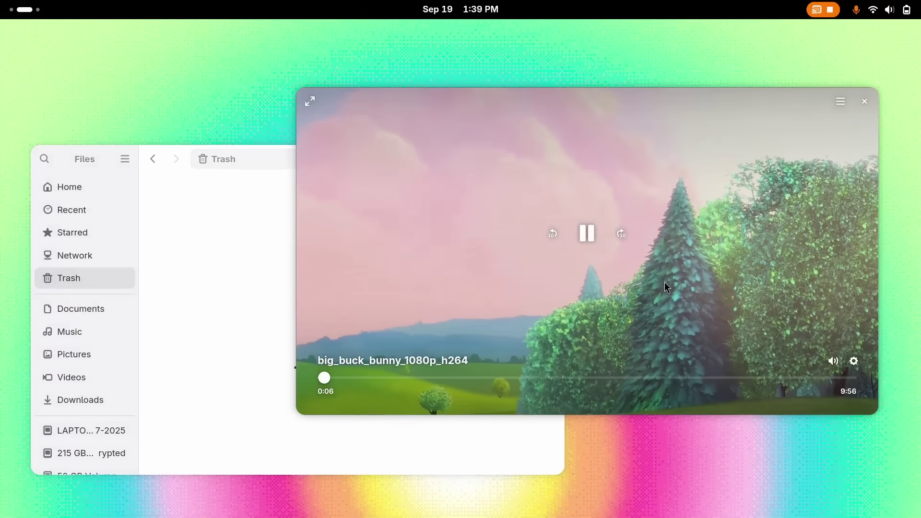
pyautogui.moveTo(701, 182); pyautogui.dragTo(668, 157)
pyautogui.click(223, 293)
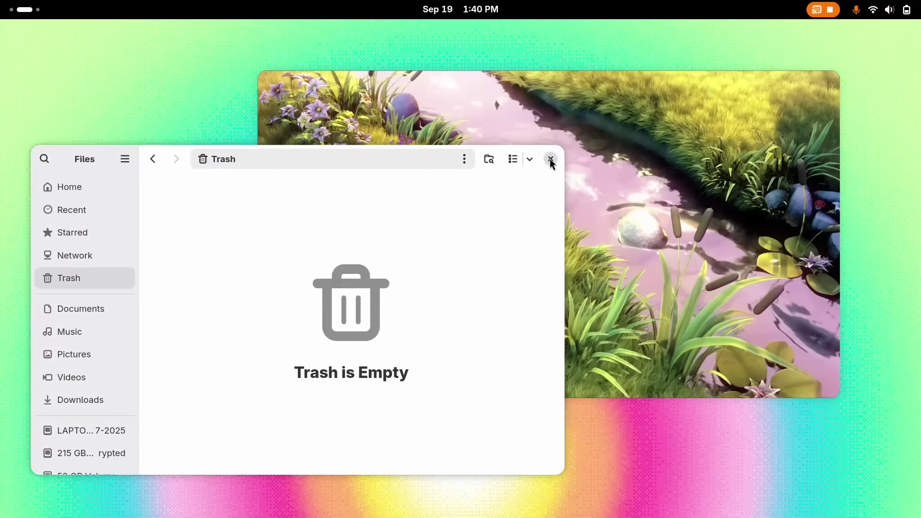
pyautogui.click(550, 158)
pyautogui.moveTo(443, 246); pyautogui.dragTo(270, 232)
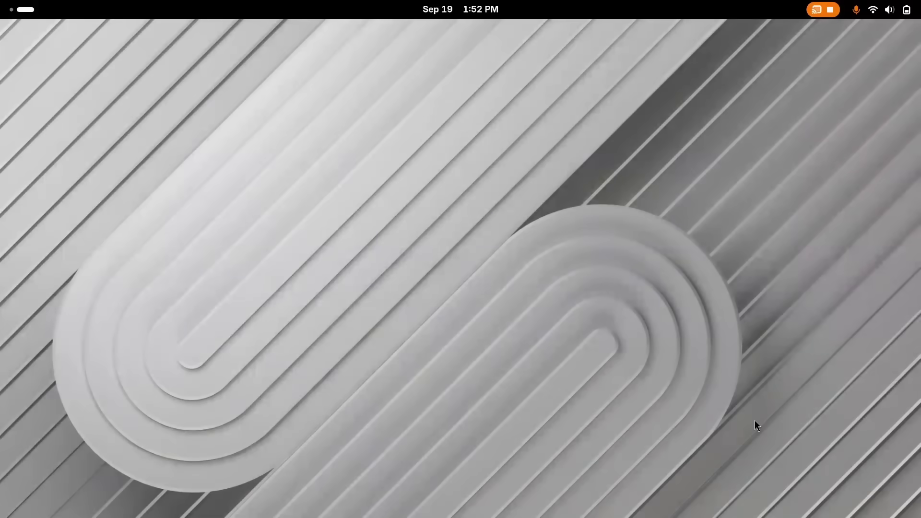
# Open the NASA Systems Engineering Handbook PDF from Documents in Document Viewer
pyautogui.press('super')
pyautogui.rightClick(396, 479)
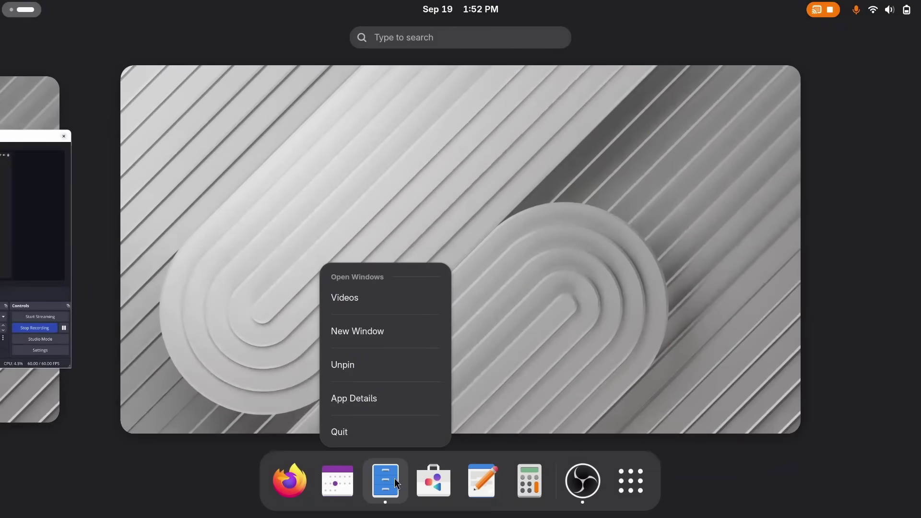
pyautogui.click(436, 338)
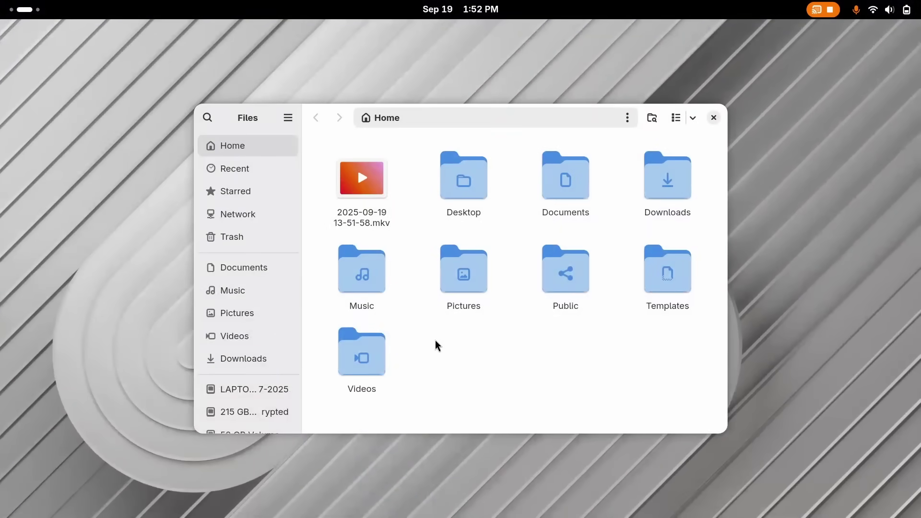
pyautogui.doubleClick(555, 214)
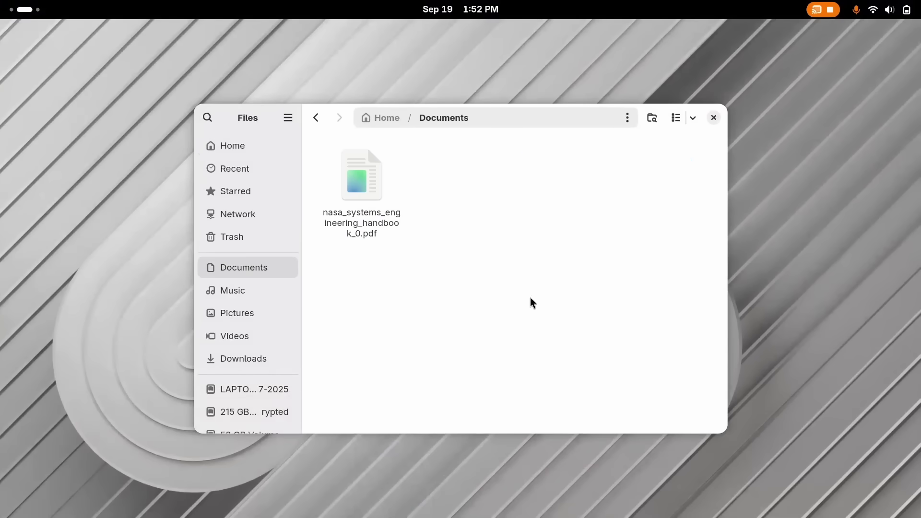
pyautogui.rightClick(360, 223)
pyautogui.click(408, 234)
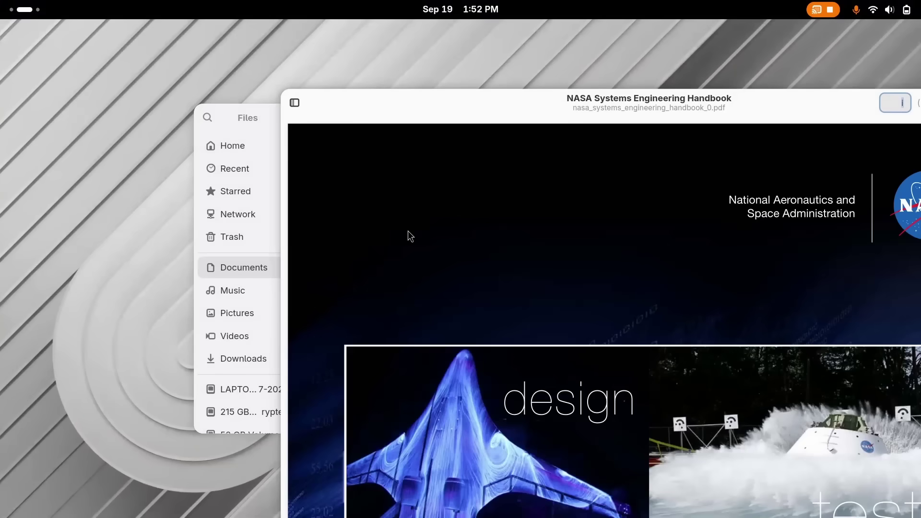
# Close Files, centre the viewer and select the word ENGINEERING on the cover
pyautogui.click(260, 129)
pyautogui.click(714, 118)
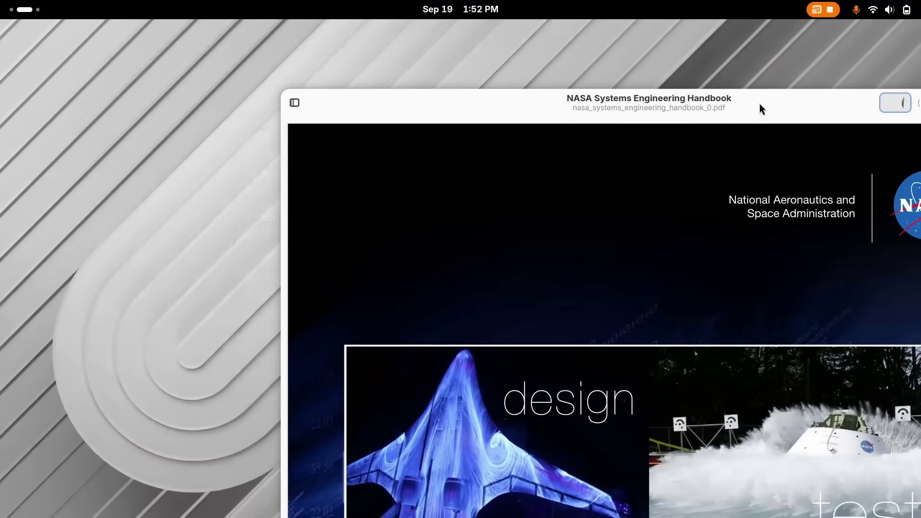
pyautogui.moveTo(760, 102); pyautogui.dragTo(552, 60)
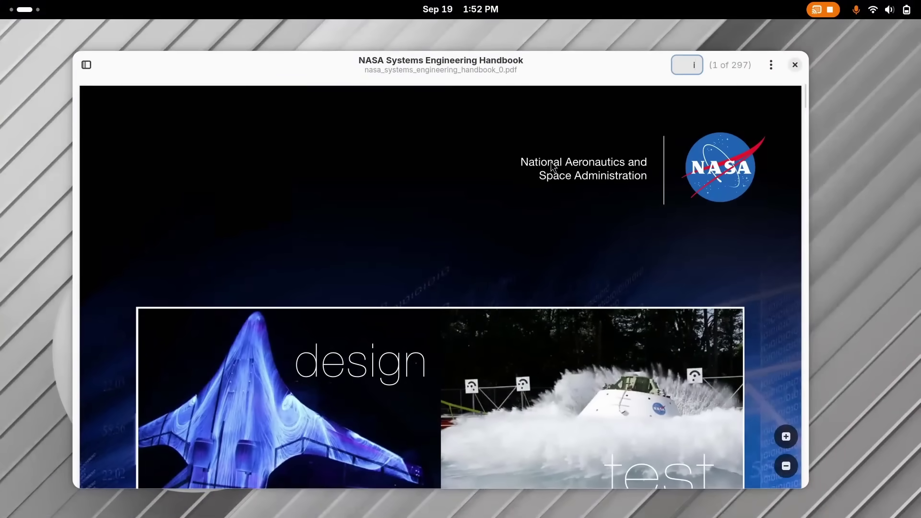
pyautogui.scroll(-8, 553, 166)
pyautogui.moveTo(431, 284); pyautogui.dragTo(632, 289)
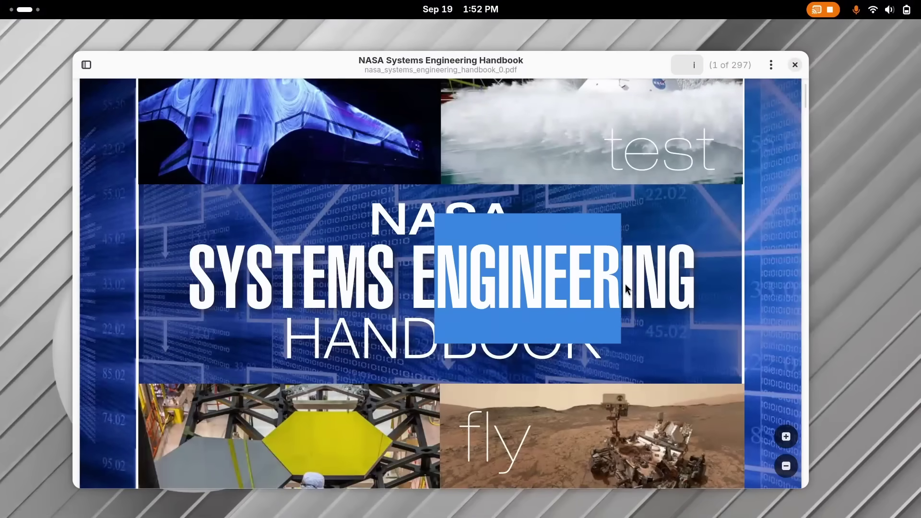
pyautogui.scroll(-15, 528, 288)
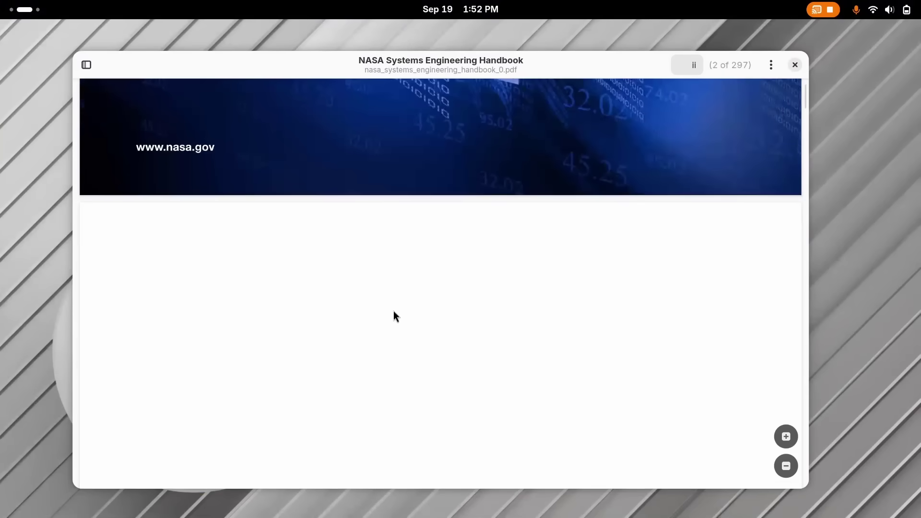
pyautogui.scroll(5, 277, 323)
pyautogui.scroll(5, 260, 189)
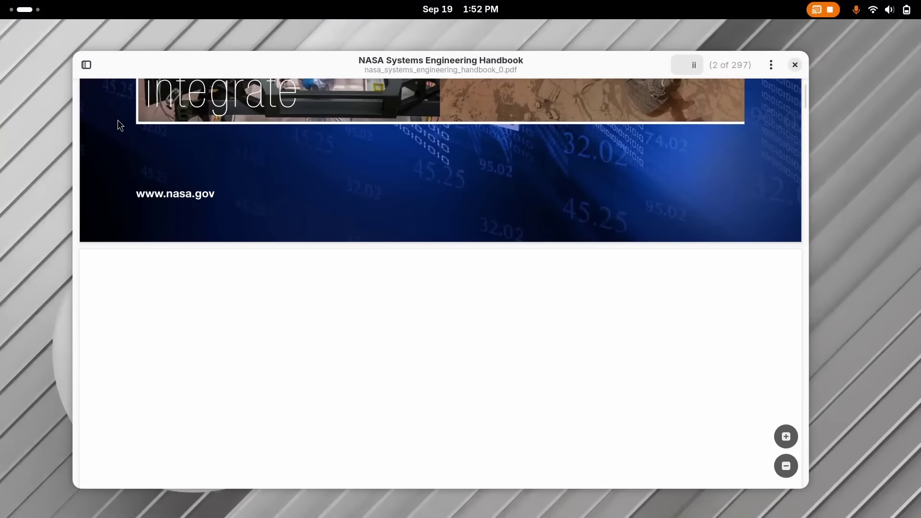
# Use the sidebar outline to reach Table of Contents, then Table of Figures
pyautogui.click(86, 66)
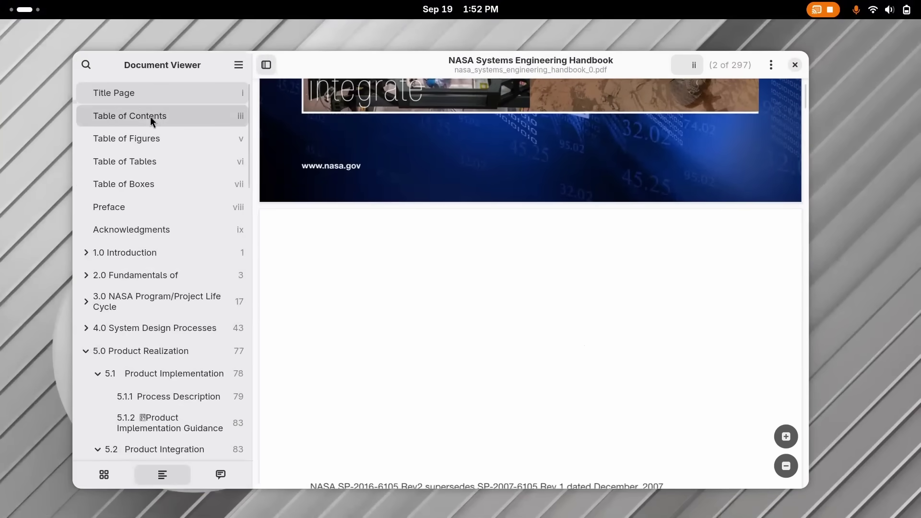
pyautogui.click(152, 117)
pyautogui.click(786, 402)
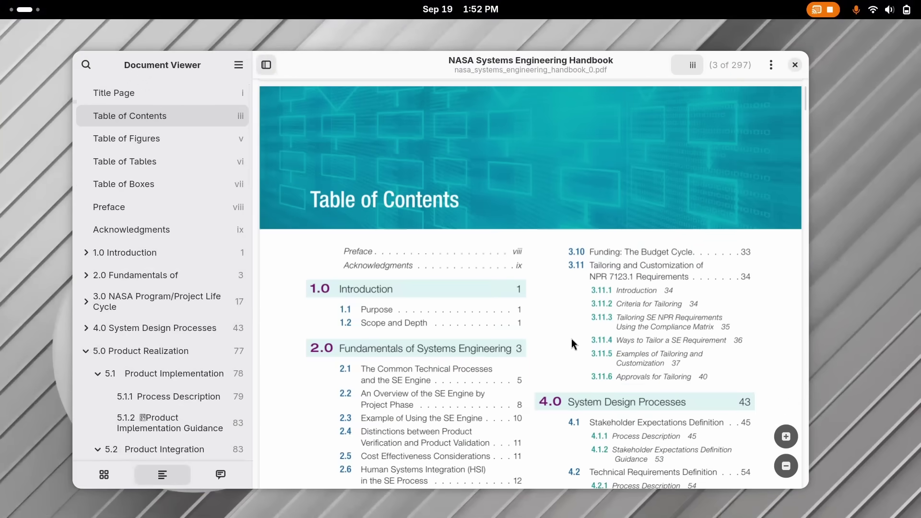
pyautogui.scroll(-5, 573, 341)
pyautogui.scroll(4, 571, 343)
pyautogui.click(123, 132)
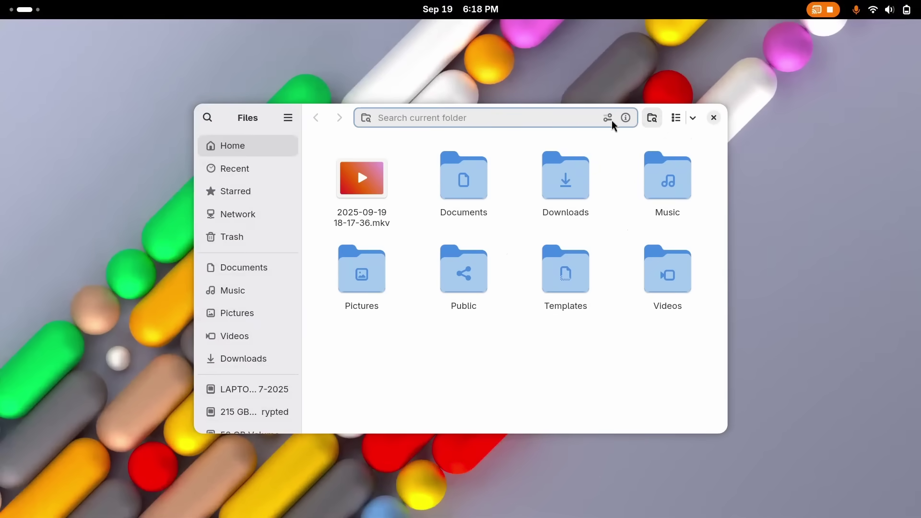
# Try the Audio search filter, cancel it, then apply the Videos filter in Home
pyautogui.click(608, 118)
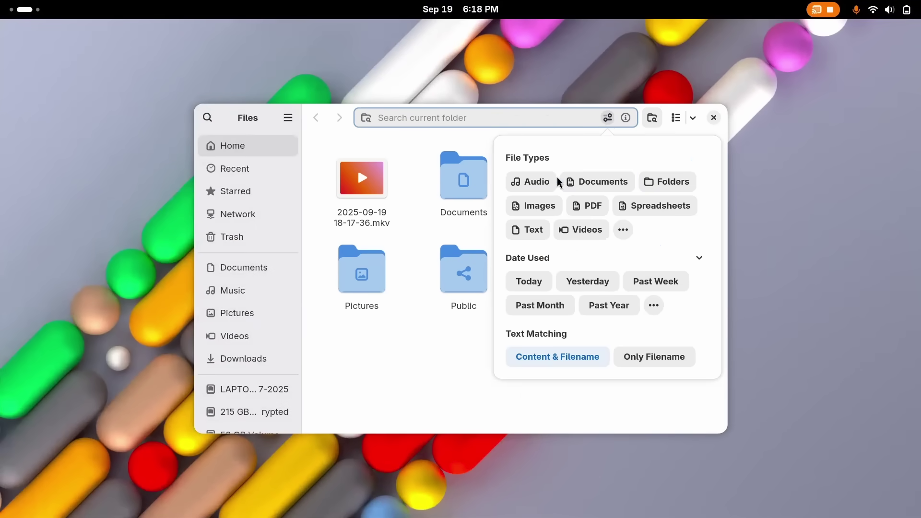
pyautogui.click(540, 185)
pyautogui.press('Escape')
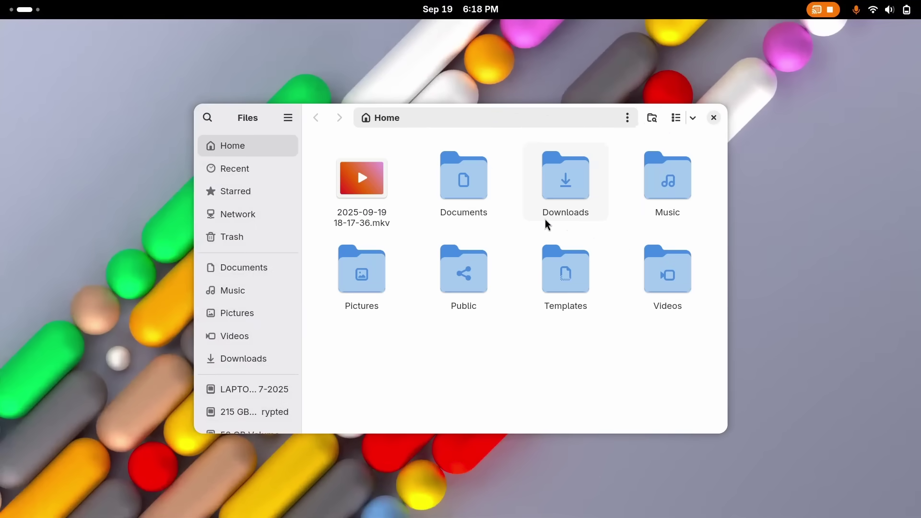
pyautogui.click(608, 118)
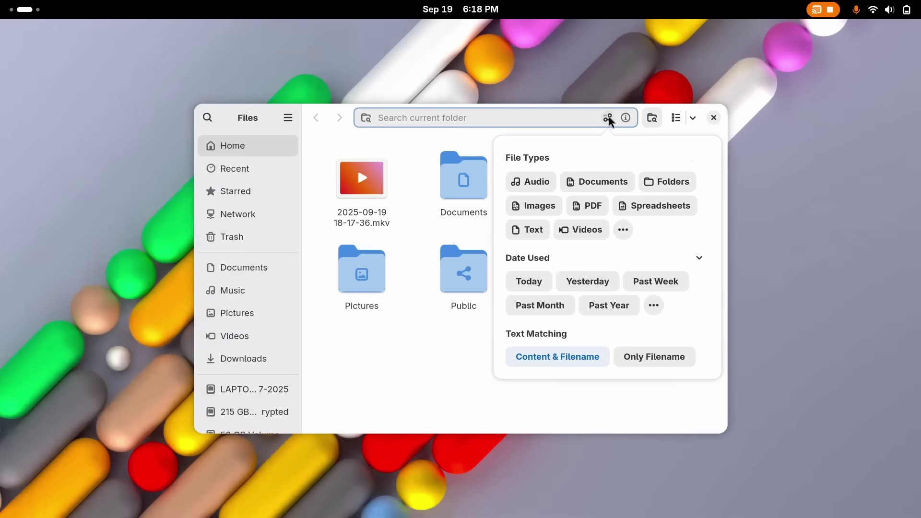
pyautogui.click(580, 228)
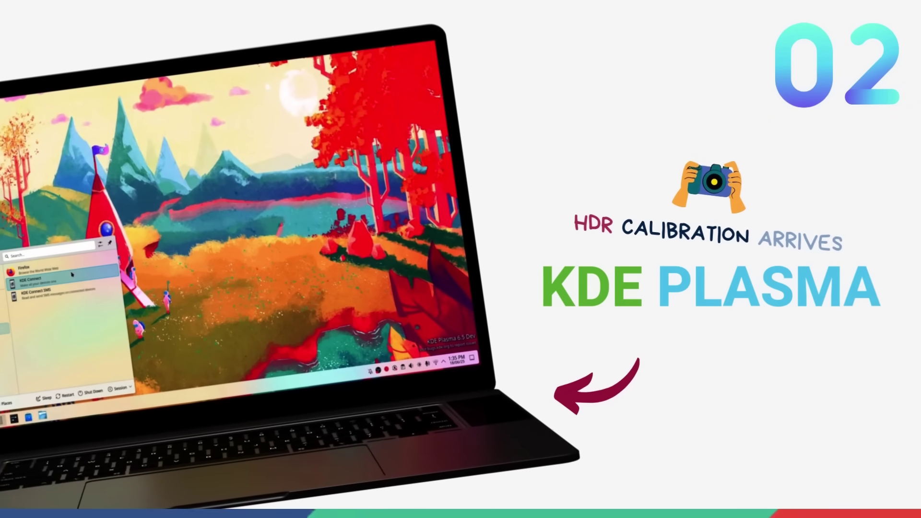
# Capture a 987×463 desktop region, draw red pen strokes on it, then cancel
pyautogui.rightClick(366, 226)
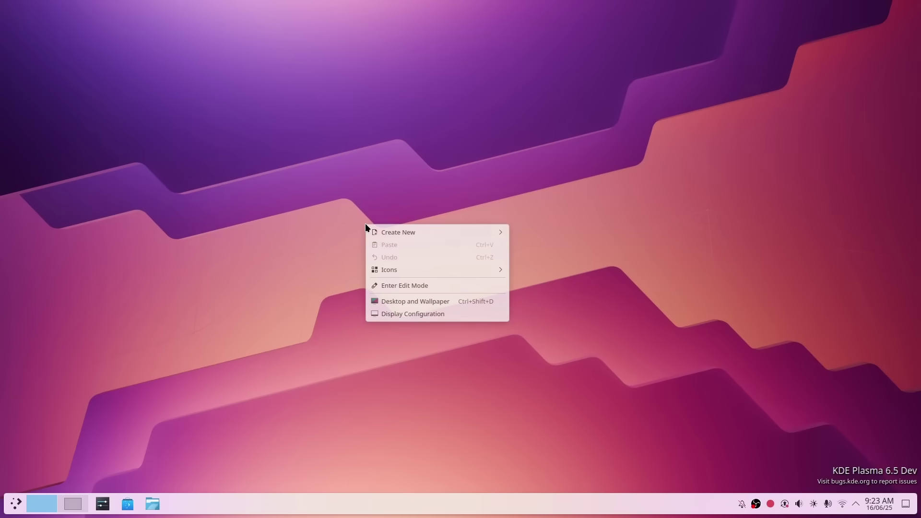
pyautogui.click(529, 369)
pyautogui.press('super+shift+Print')
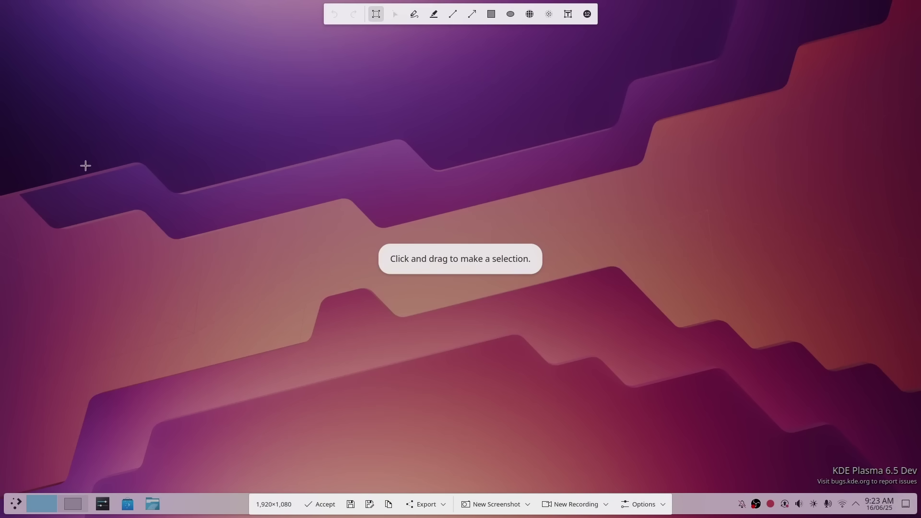
pyautogui.moveTo(85, 165); pyautogui.dragTo(559, 388)
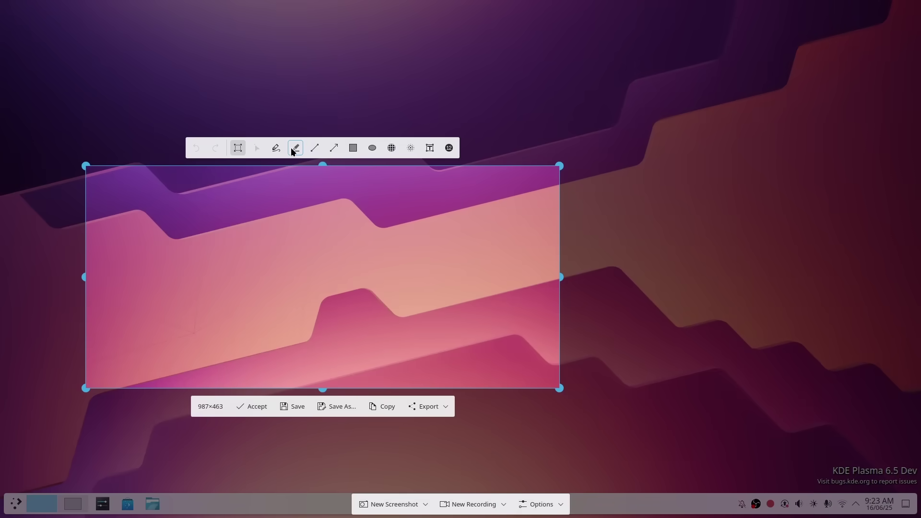
pyautogui.moveTo(210, 320)
pyautogui.mouseDown()
pyautogui.moveTo(221, 219)
pyautogui.moveTo(260, 294)
pyautogui.moveTo(268, 262)
pyautogui.mouseUp()
pyautogui.moveTo(332, 220)
pyautogui.mouseDown()
pyautogui.moveTo(342, 319)
pyautogui.moveTo(478, 324)
pyautogui.moveTo(407, 379)
pyautogui.mouseUp()
pyautogui.press('Escape')
# Screenshot the open launcher, blur the Dolphin, System Settings and Development labels, and accept
pyautogui.press('super')
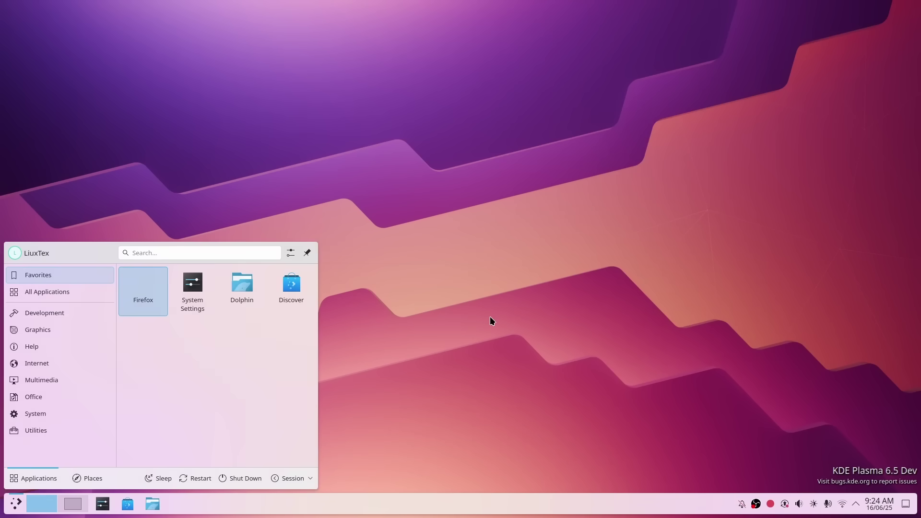
pyautogui.press('Print')
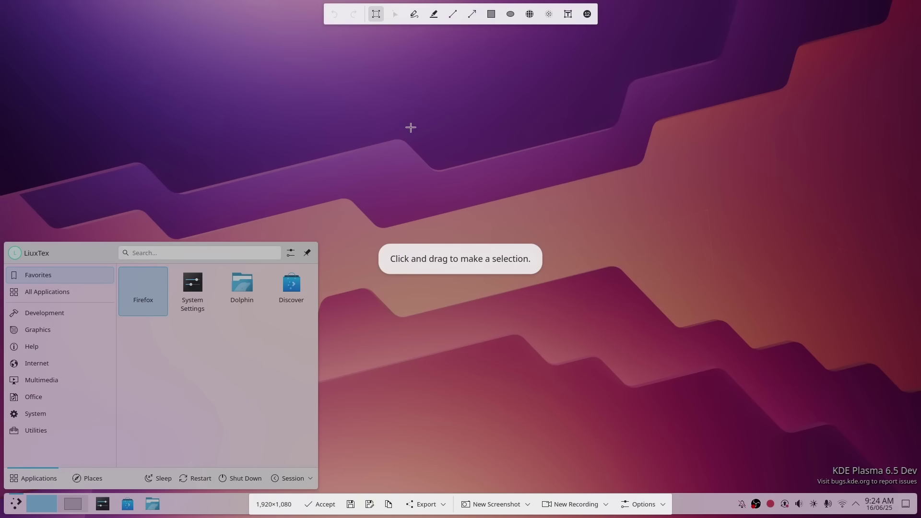
pyautogui.click(548, 14)
pyautogui.moveTo(223, 300); pyautogui.dragTo(242, 302)
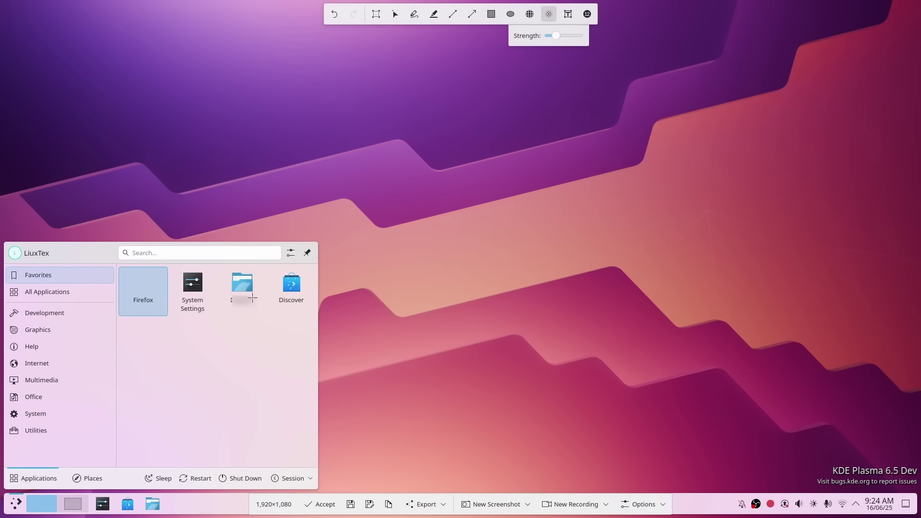
pyautogui.moveTo(179, 298); pyautogui.dragTo(222, 327)
pyautogui.moveTo(24, 307); pyautogui.dragTo(65, 320)
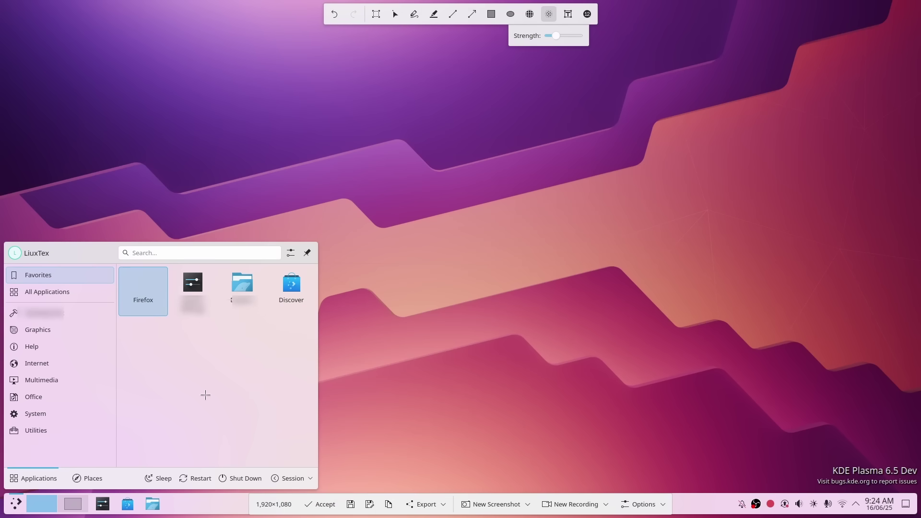
pyautogui.press('Return')
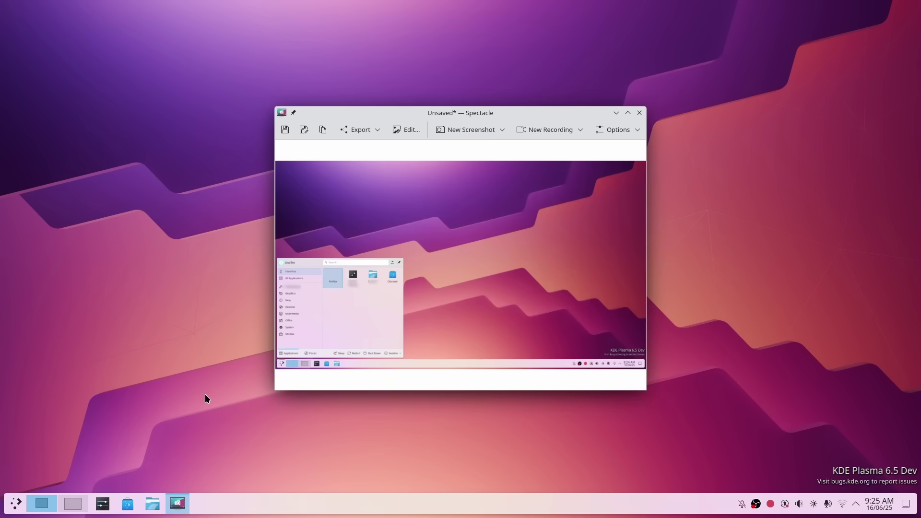
pyautogui.click(640, 114)
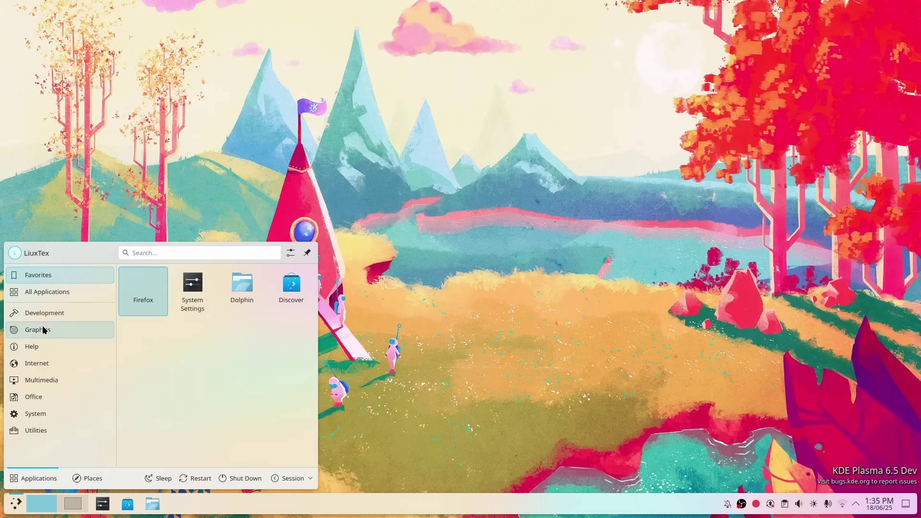
pyautogui.moveTo(44, 318)
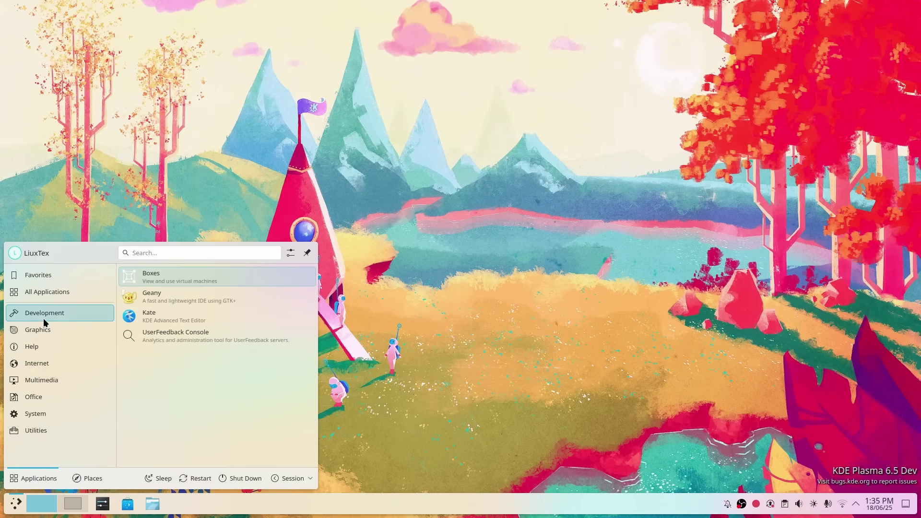
pyautogui.moveTo(53, 342)
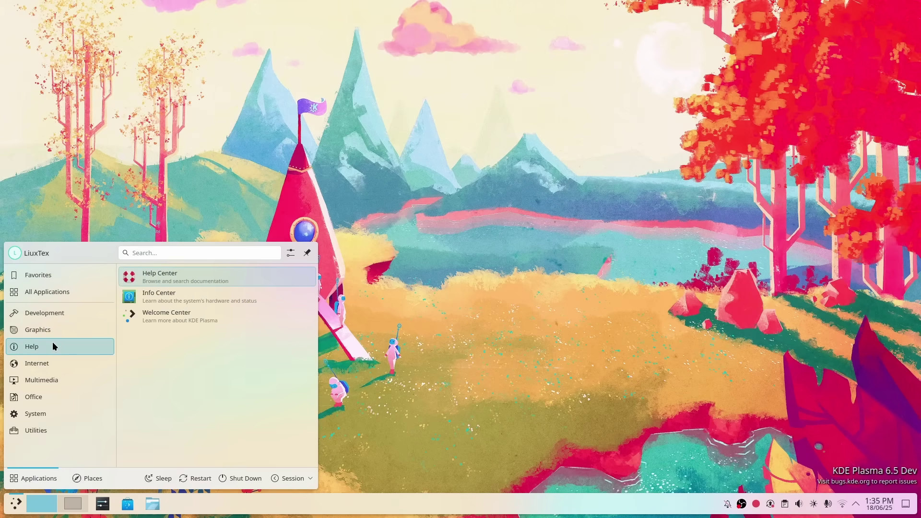
pyautogui.moveTo(54, 363)
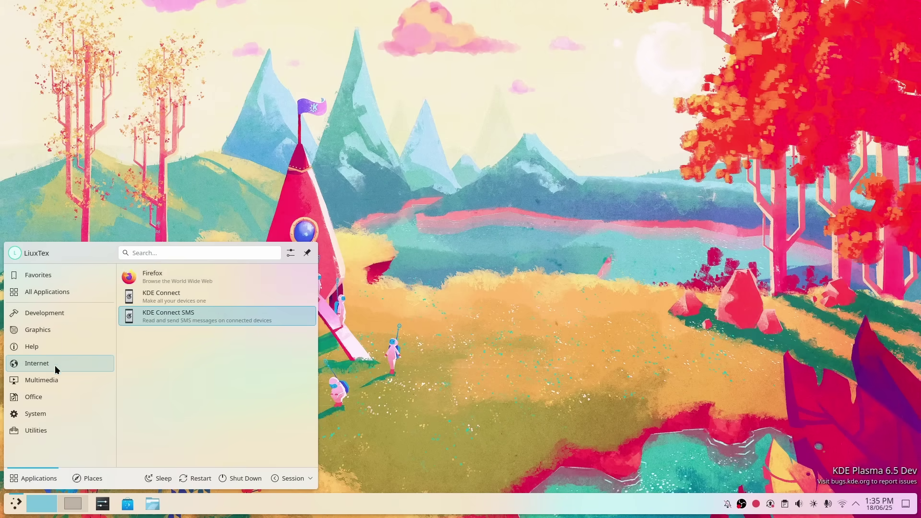
pyautogui.moveTo(50, 395)
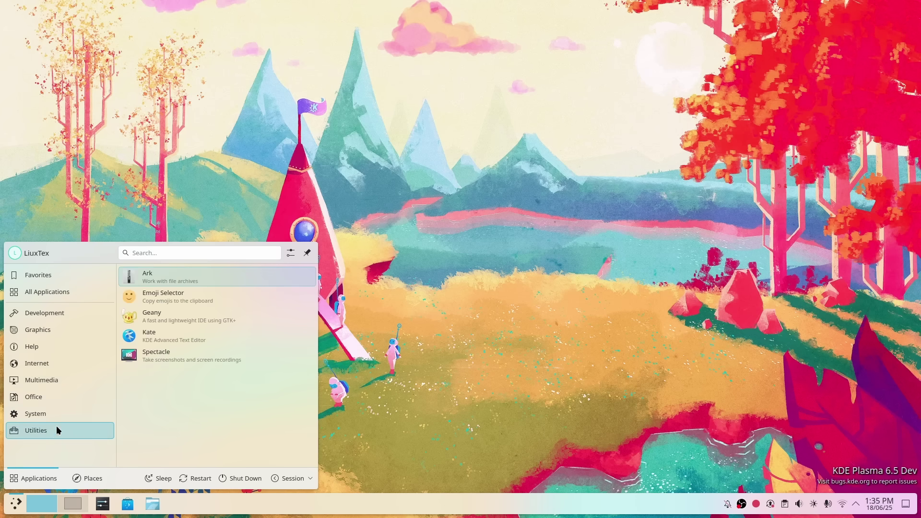
pyautogui.click(439, 393)
pyautogui.rightClick(291, 225)
pyautogui.click(628, 405)
pyautogui.click(872, 501)
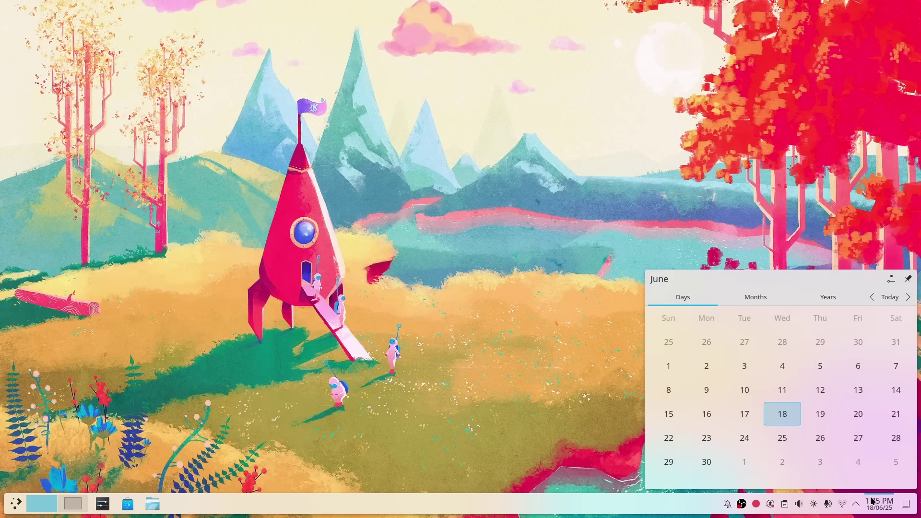
pyautogui.click(908, 297)
pyautogui.click(872, 297)
pyautogui.press('Escape')
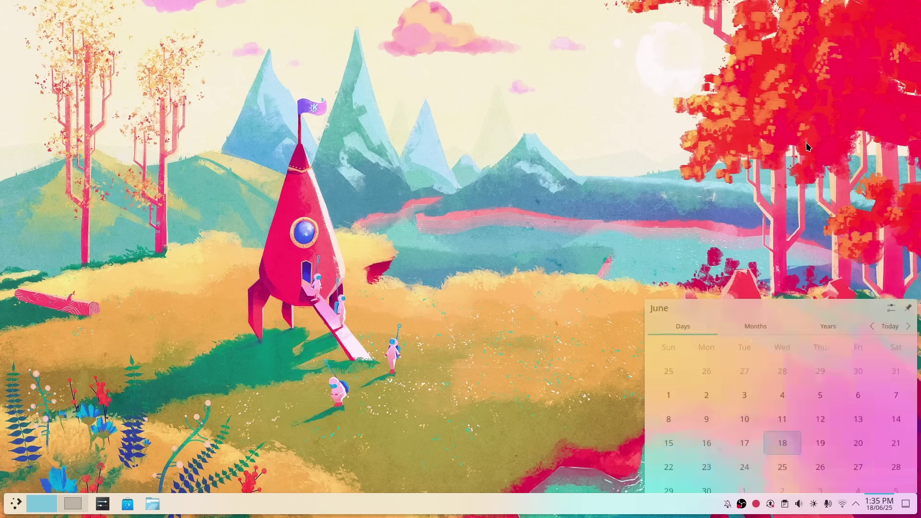
pyautogui.click(856, 503)
pyautogui.click(856, 504)
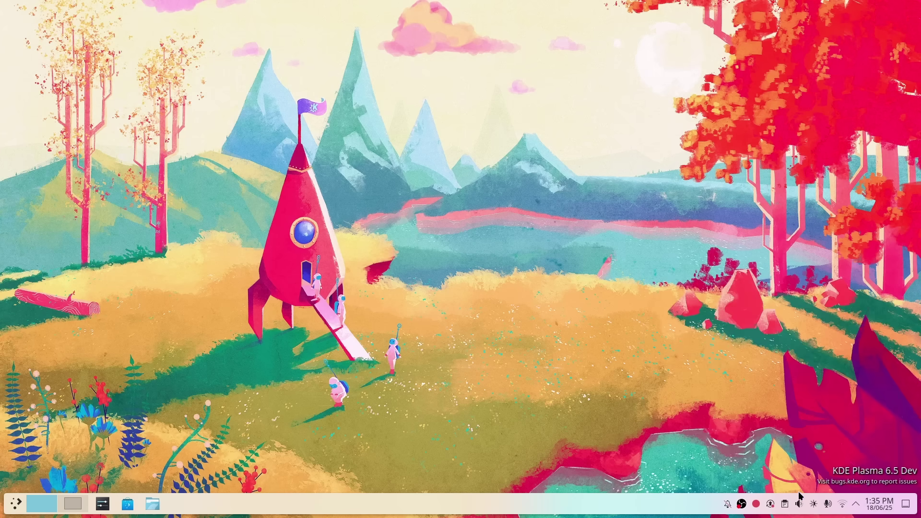
pyautogui.click(814, 508)
pyautogui.moveTo(880, 316); pyautogui.dragTo(920, 320)
pyautogui.click(822, 216)
pyautogui.click(799, 504)
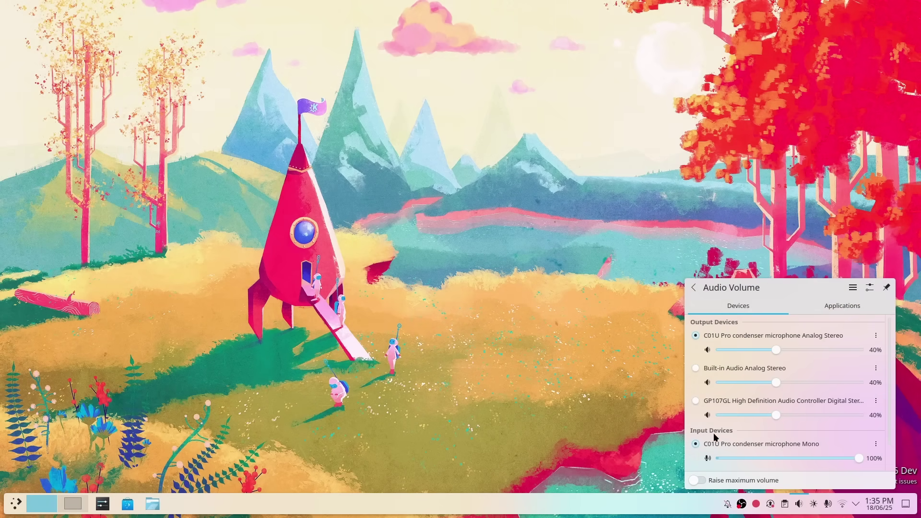
pyautogui.click(602, 407)
pyautogui.click(787, 504)
pyautogui.scroll(-2, 771, 380)
pyautogui.scroll(2, 771, 380)
pyautogui.click(833, 341)
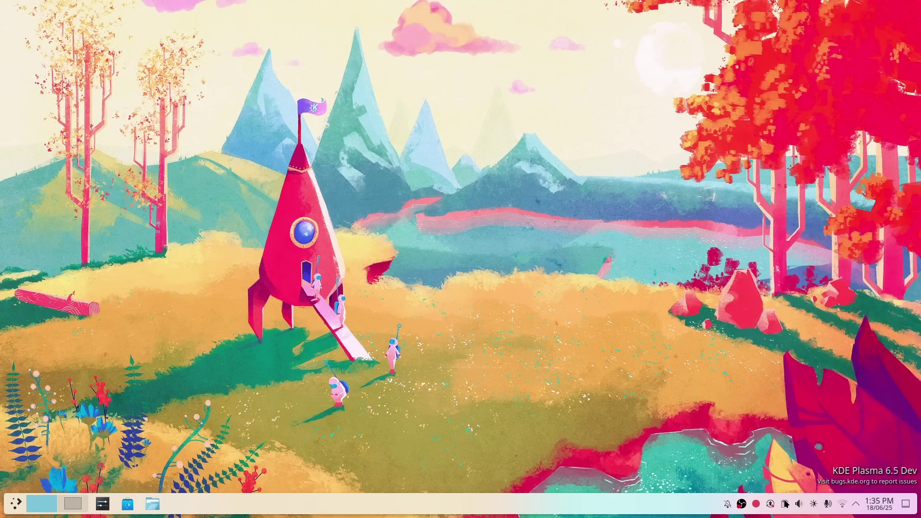
# Check for software updates, close the updates window and dismiss the desktop menu
pyautogui.click(770, 505)
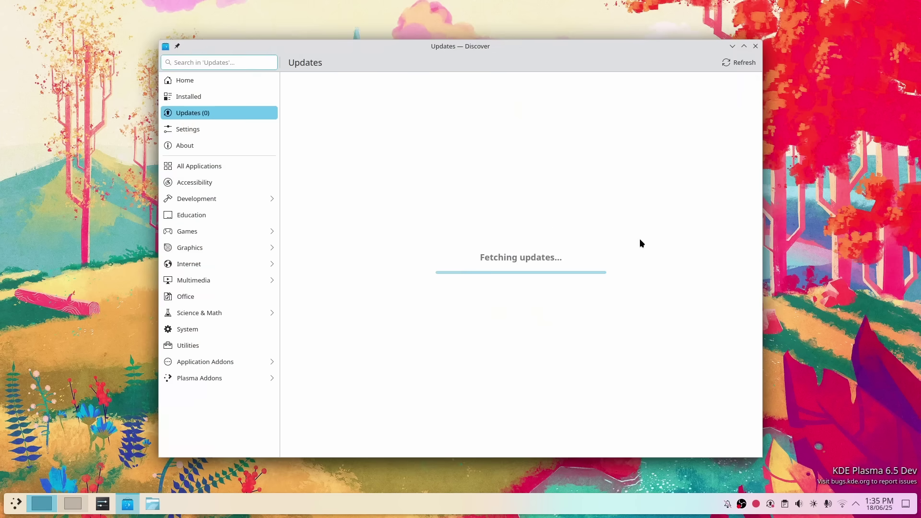
pyautogui.click(755, 46)
pyautogui.rightClick(548, 203)
pyautogui.click(503, 246)
# Open System Settings and look through the Mouse & Touchpad, Touchpad and Screen Edges pages
pyautogui.click(105, 509)
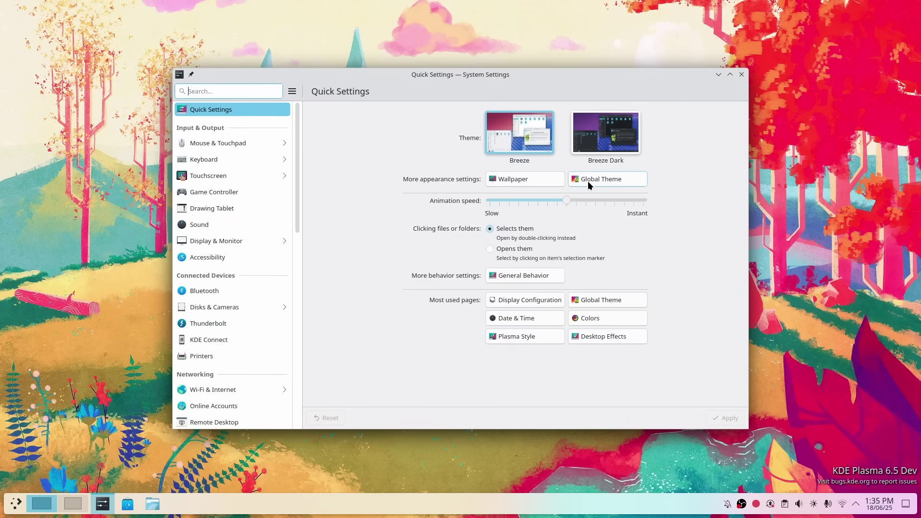
pyautogui.click(259, 149)
pyautogui.click(253, 127)
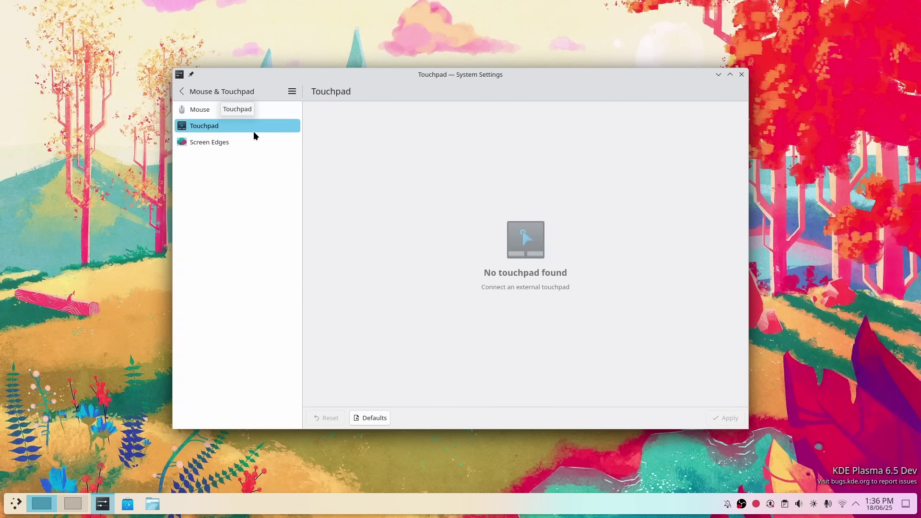
pyautogui.click(254, 142)
pyautogui.click(179, 91)
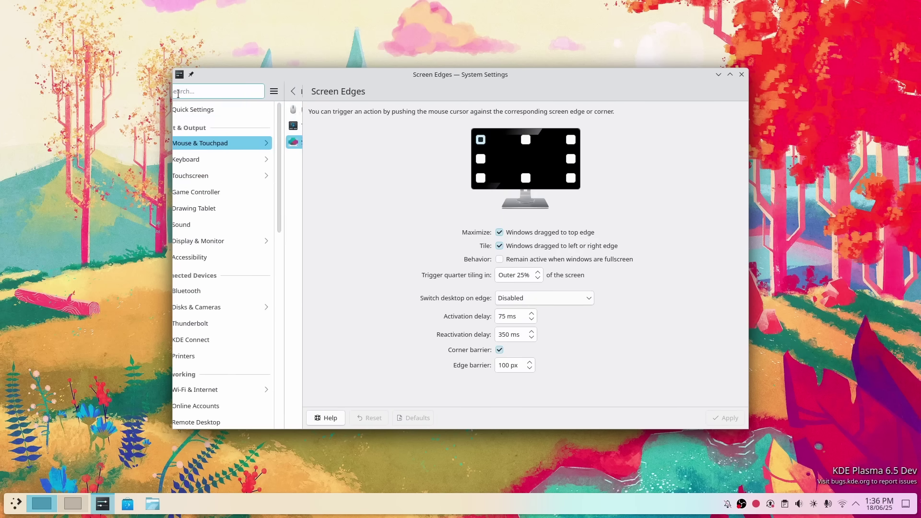
# Select Dolphin in Keyboard > Shortcuts, showing its default Meta+E launch shortcut
pyautogui.click(224, 164)
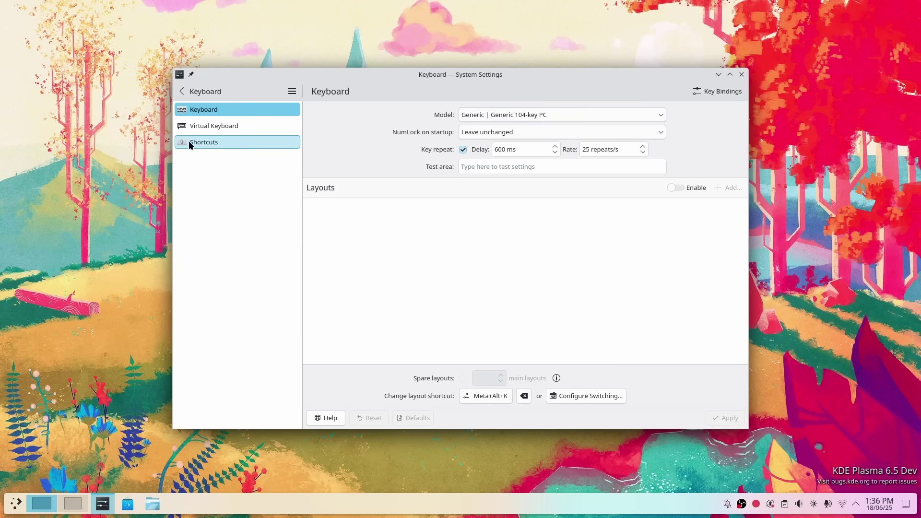
pyautogui.click(194, 140)
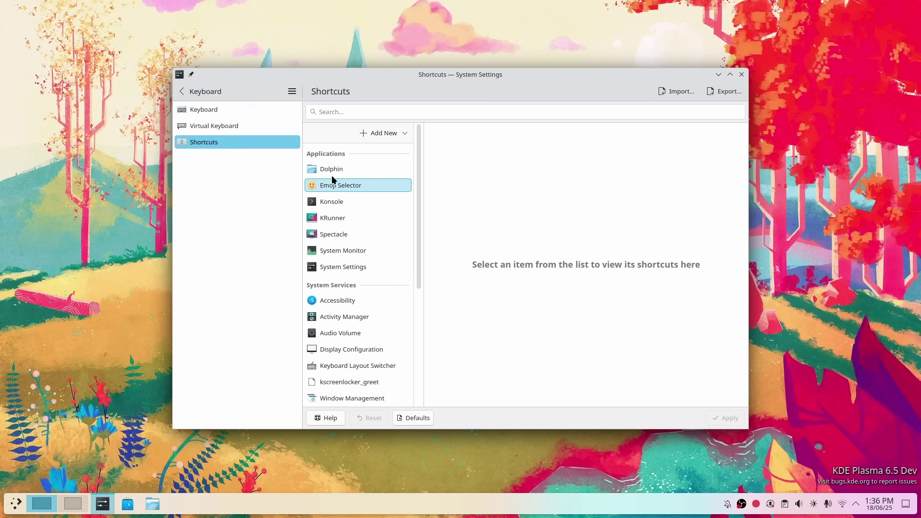
pyautogui.click(330, 170)
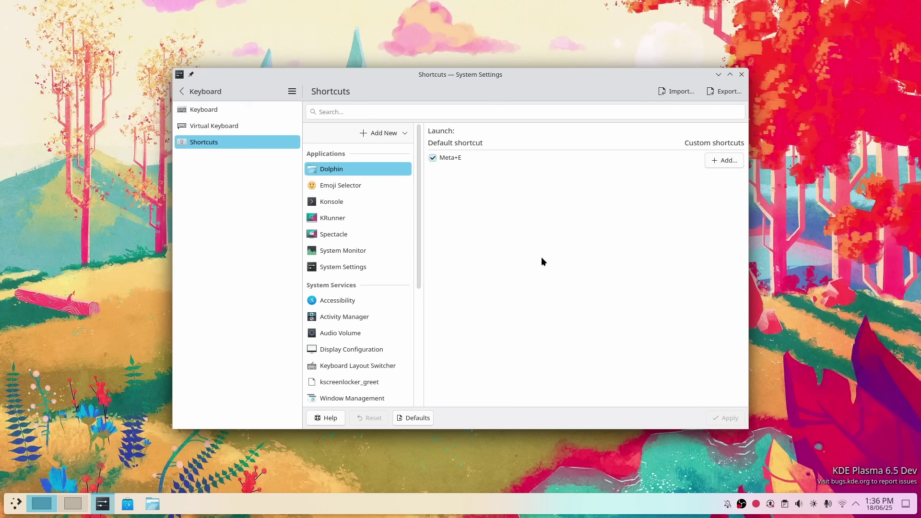
pyautogui.hotkey('ctrl', 'q')
# Look through the Wallpaper and Colours & Themes settings pages
pyautogui.click(214, 98)
pyautogui.scroll(-3, 240, 239)
pyautogui.click(251, 338)
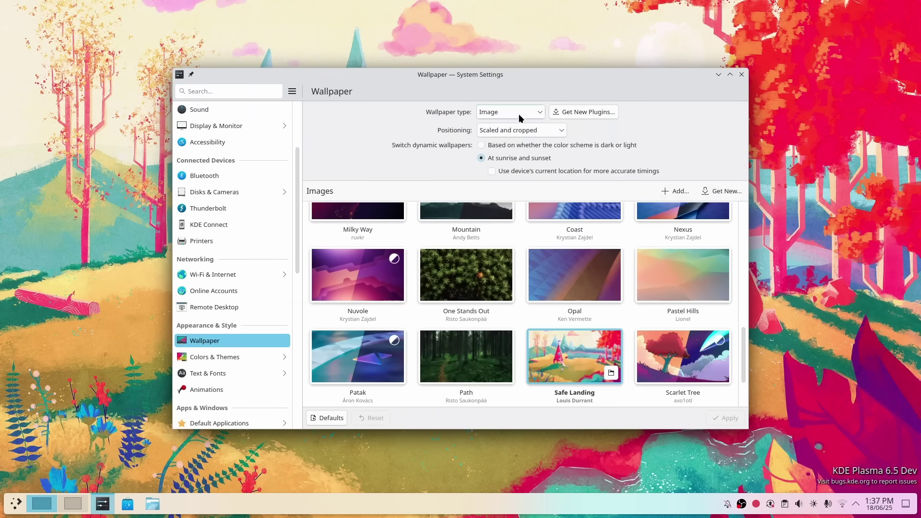
pyautogui.scroll(5, 490, 293)
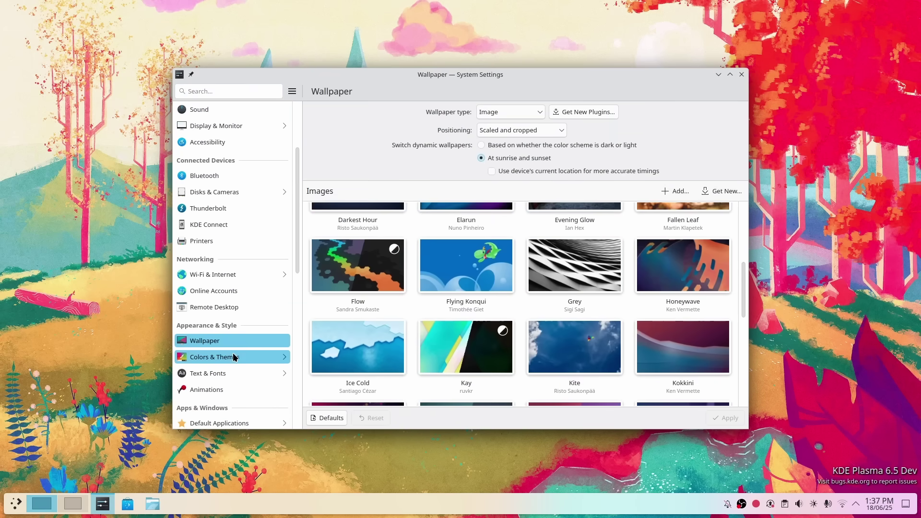
pyautogui.click(233, 357)
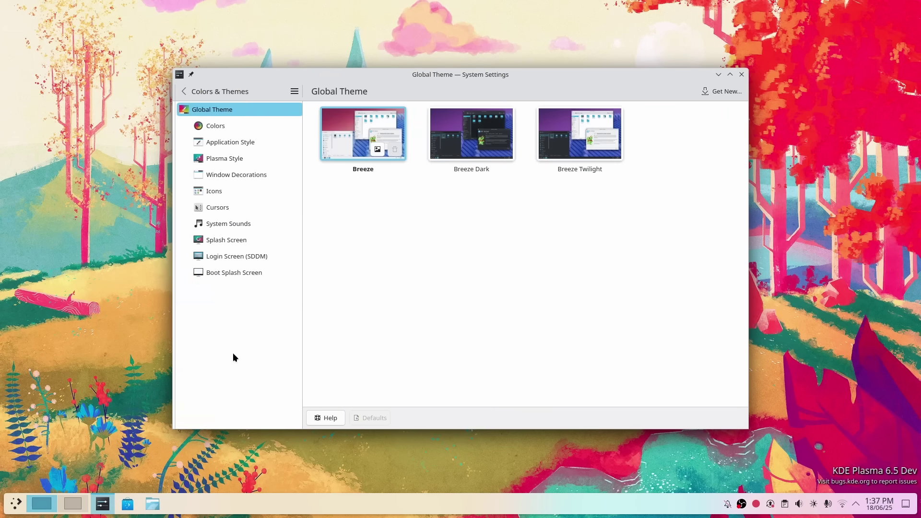
pyautogui.click(195, 96)
# Change font hinting to Medium, keeping RGB sub-pixel rendering, and apply it
pyautogui.scroll(-3, 243, 283)
pyautogui.click(231, 284)
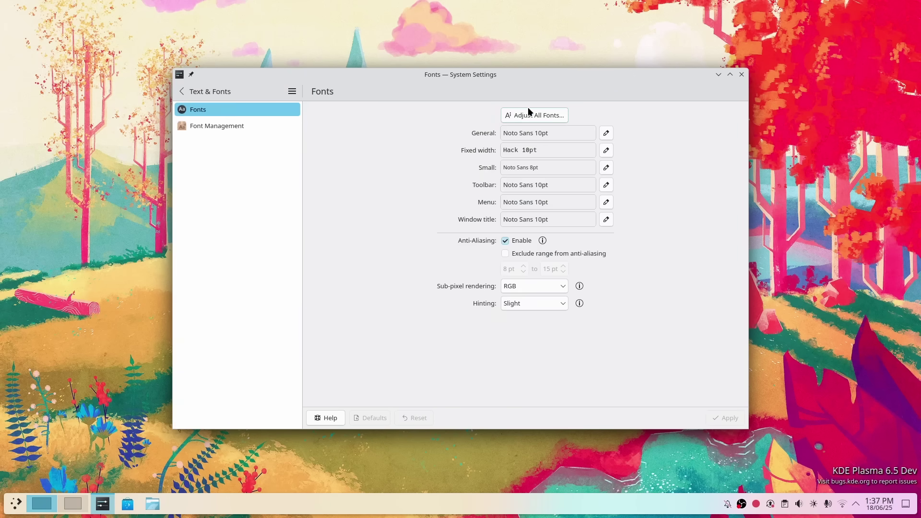
pyautogui.click(523, 286)
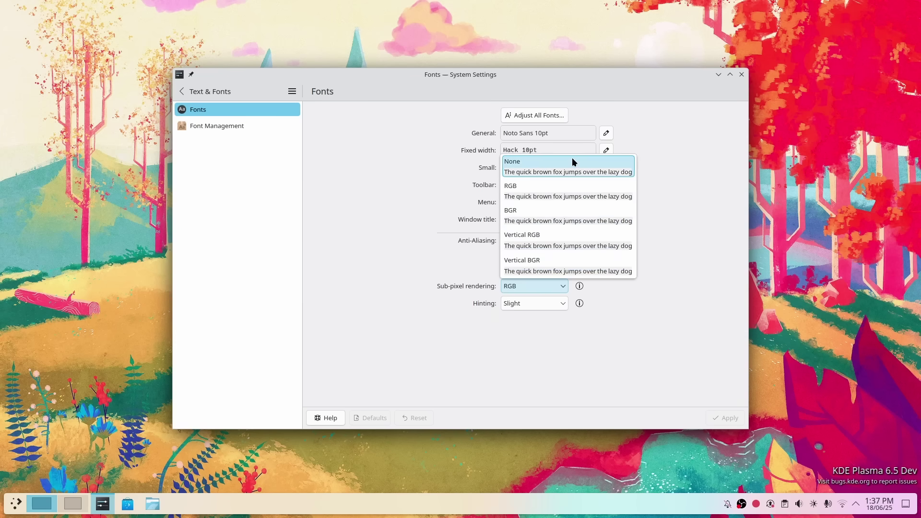
pyautogui.click(637, 202)
pyautogui.click(546, 303)
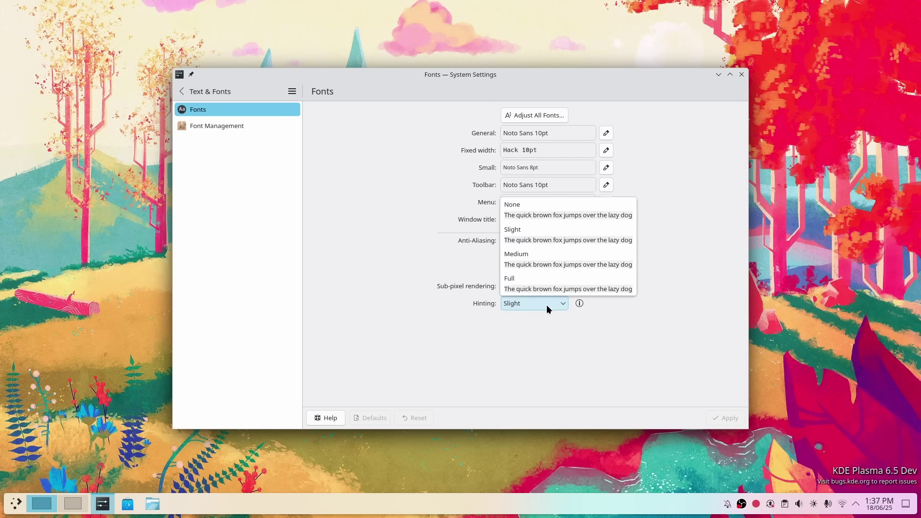
pyautogui.click(557, 262)
pyautogui.click(722, 416)
pyautogui.click(225, 126)
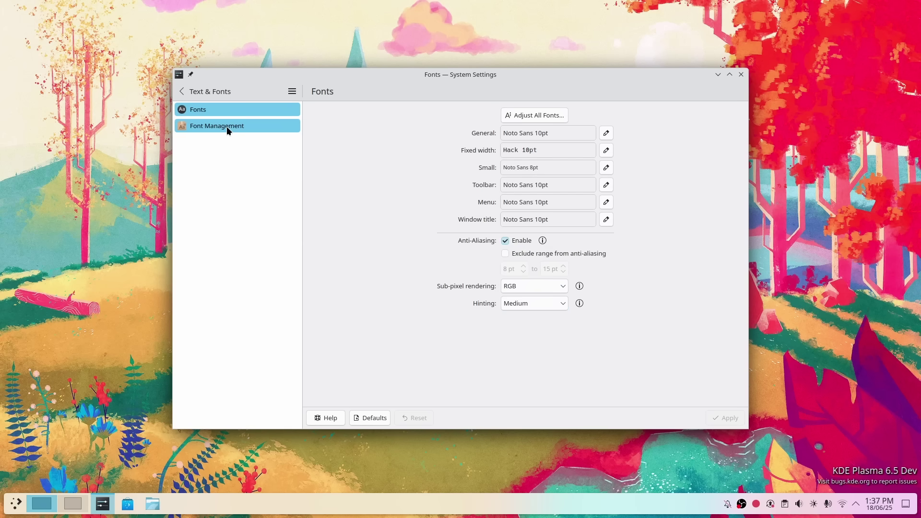
pyautogui.scroll(-10, 465, 296)
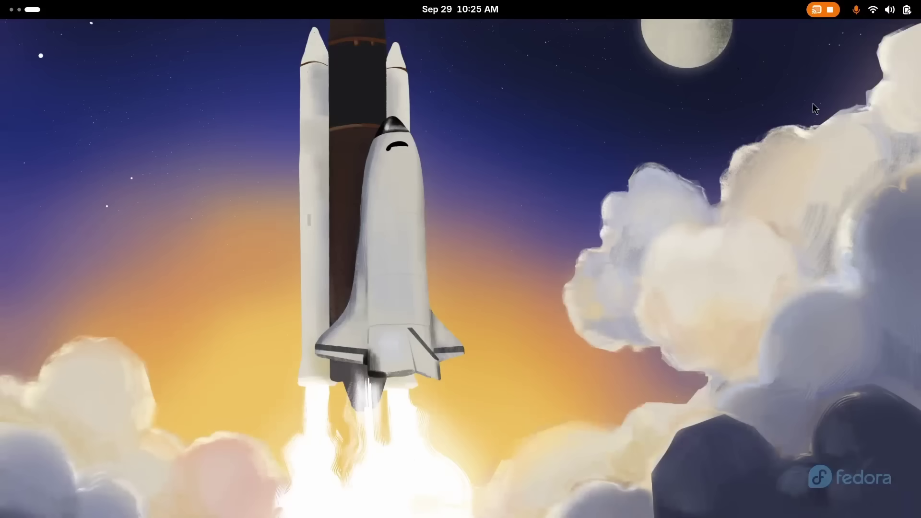
# Open the System Details page in GNOME Settings via System > About
pyautogui.press('super+s')
pyautogui.click(833, 46)
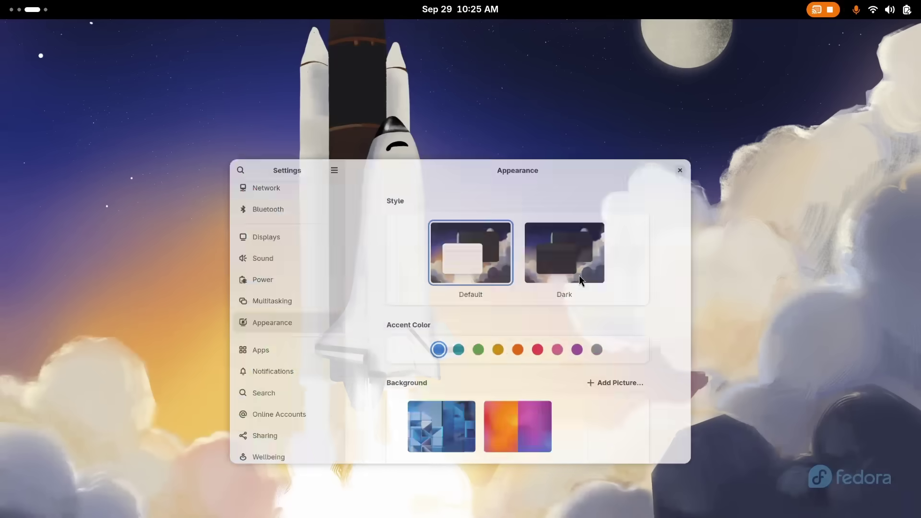
pyautogui.scroll(-5, 237, 307)
pyautogui.click(240, 442)
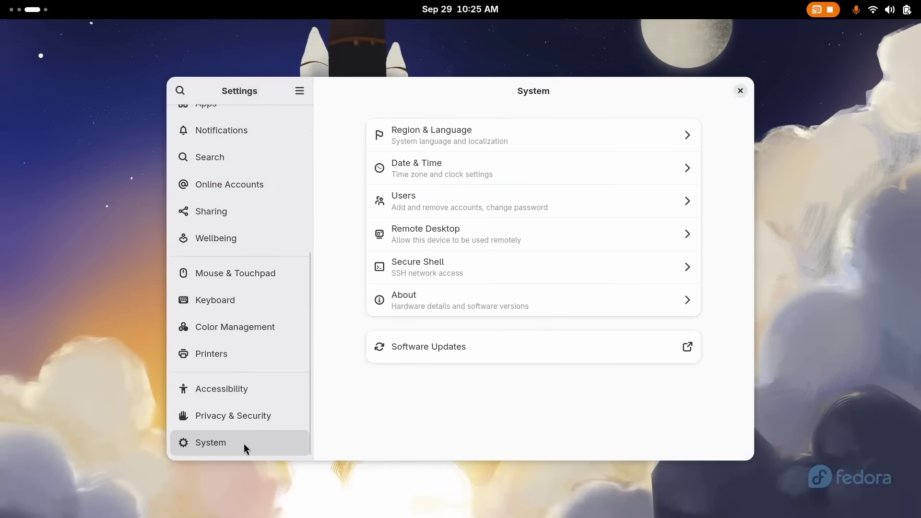
pyautogui.click(515, 308)
pyautogui.scroll(-1, 480, 365)
pyautogui.click(439, 427)
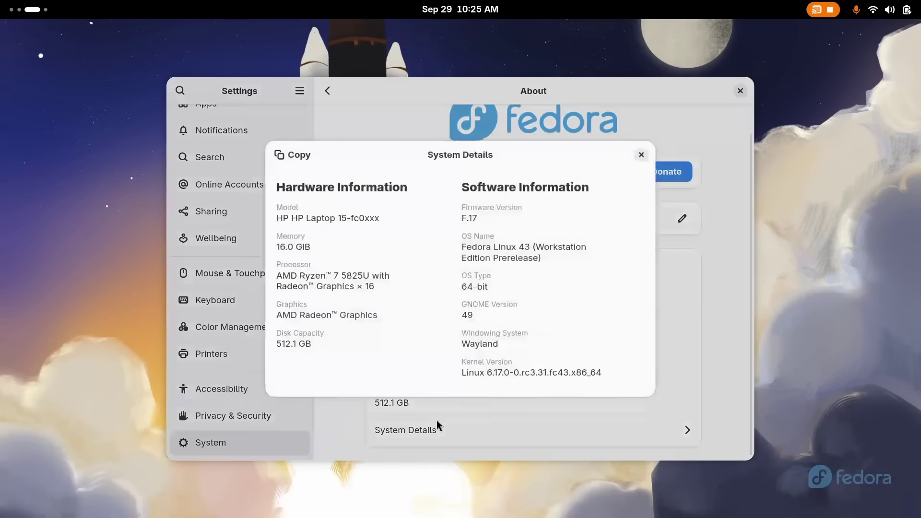
# Highlight kernel version 6.17.0-0.rc3.31.fc43.x86_64, then close System Details and Settings
pyautogui.tripleClick(522, 372)
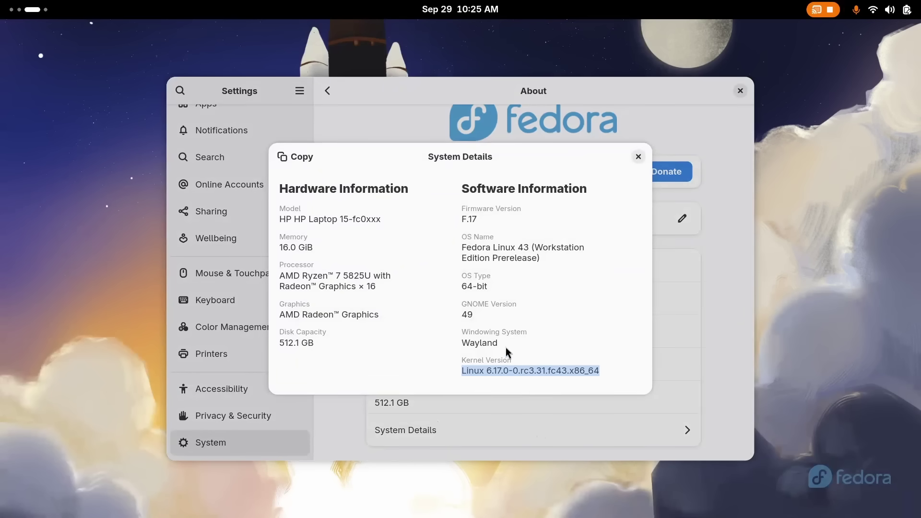
pyautogui.click(518, 373)
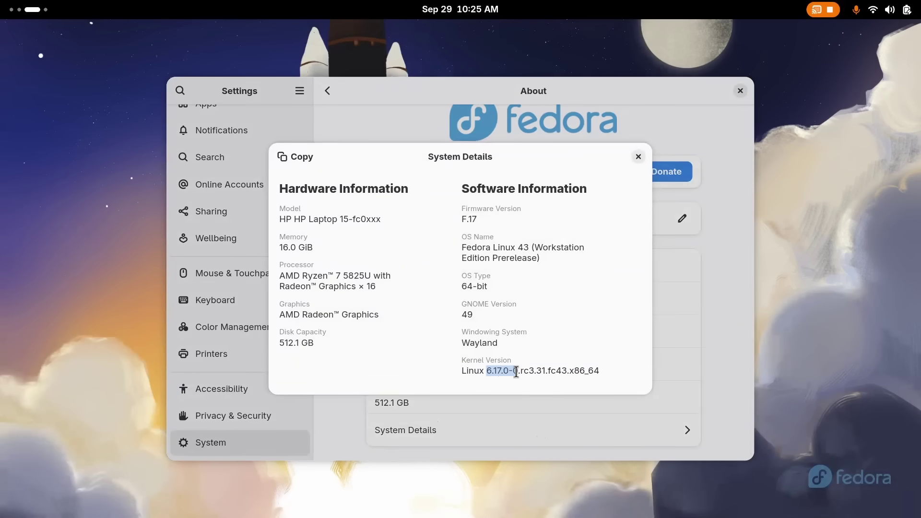
pyautogui.moveTo(518, 373); pyautogui.dragTo(598, 373)
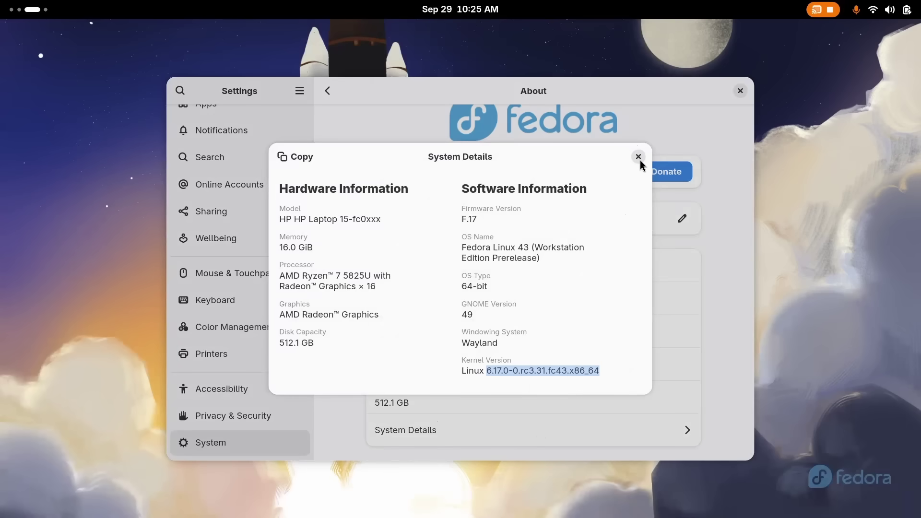
pyautogui.click(638, 157)
pyautogui.click(739, 91)
# In the browser, highlight the '6.17 Released' headline, Panther Lake, Intel Xe3 graphics and SmartMux mentions
pyautogui.press('super+Page_Up')
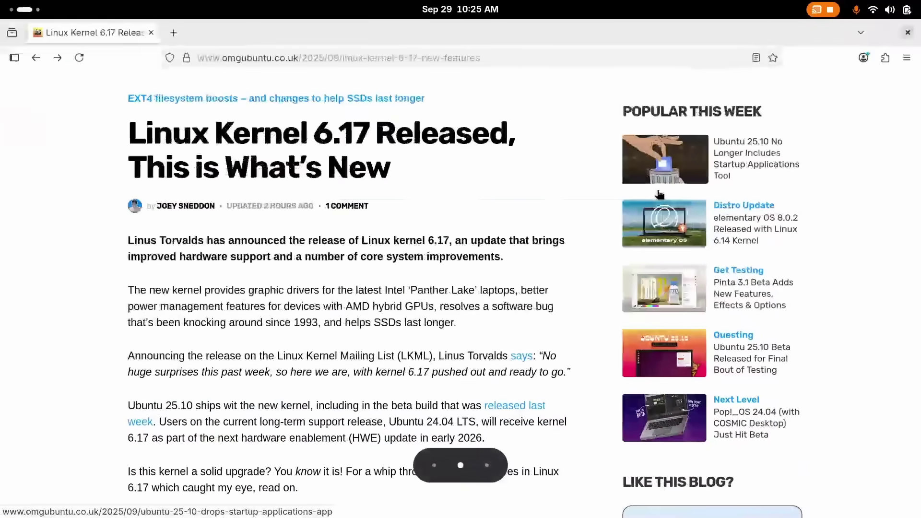
pyautogui.moveTo(313, 136); pyautogui.dragTo(509, 142)
pyautogui.scroll(-6, 153, 278)
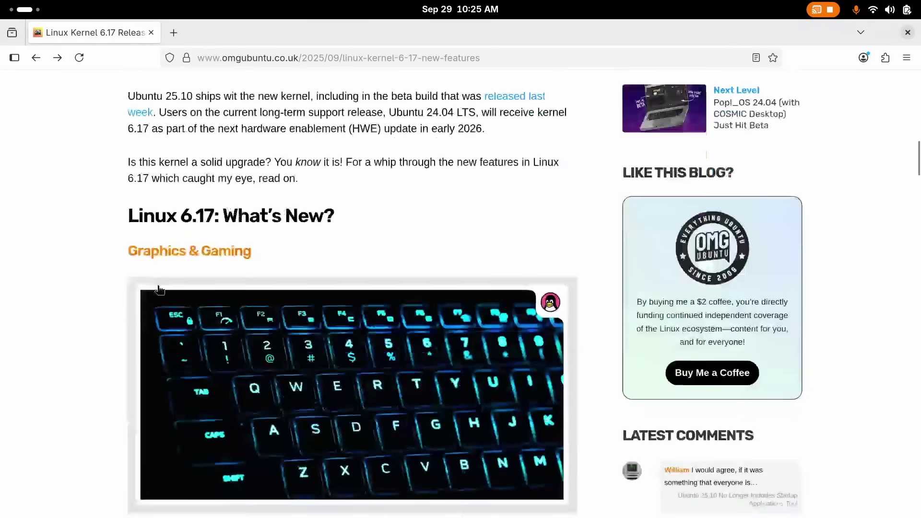
pyautogui.moveTo(124, 248); pyautogui.dragTo(314, 251)
pyautogui.scroll(-6, 314, 254)
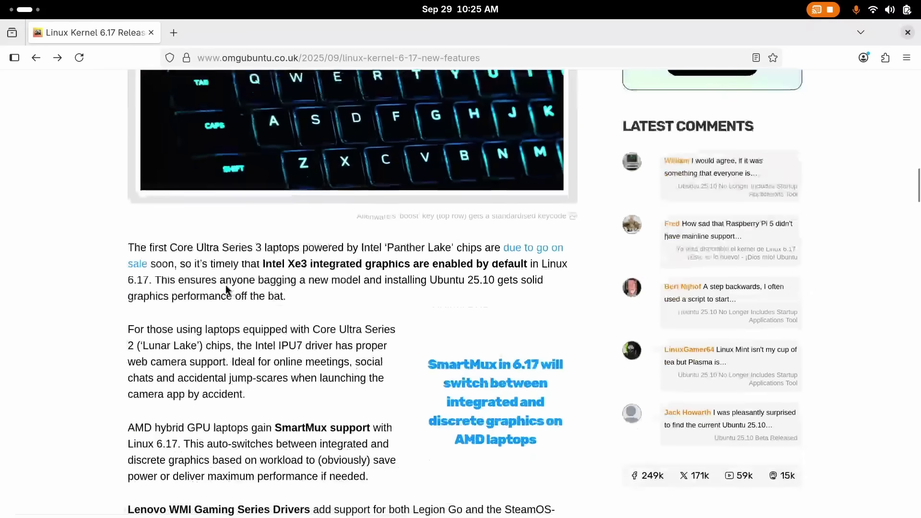
pyautogui.moveTo(386, 246); pyautogui.dragTo(448, 252)
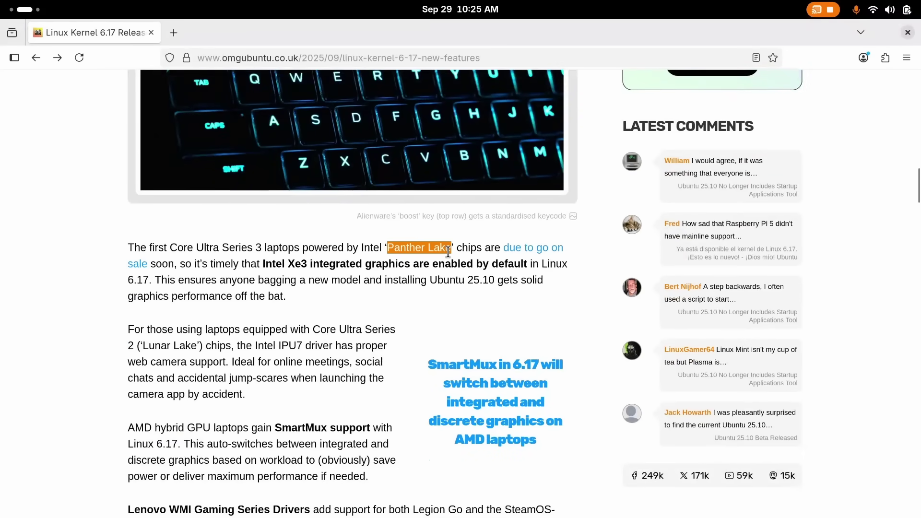
pyautogui.moveTo(262, 263); pyautogui.dragTo(526, 265)
pyautogui.scroll(-5, 281, 328)
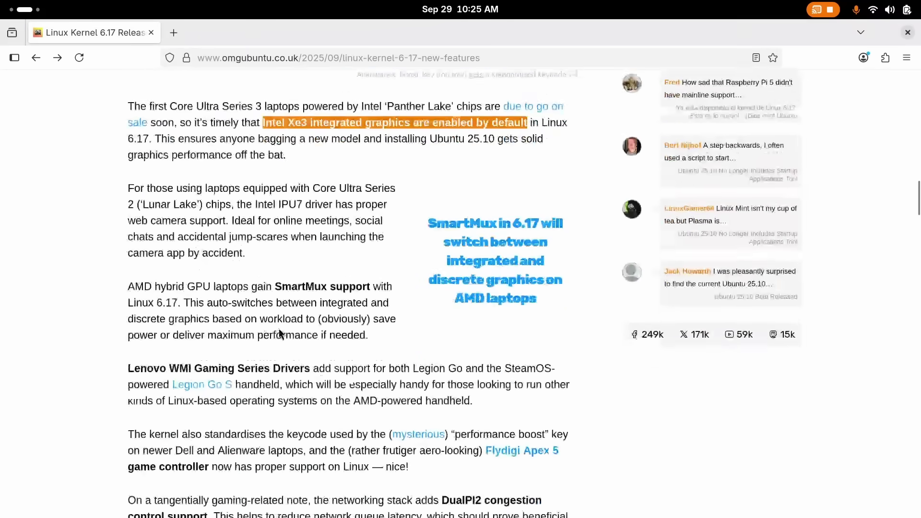
pyautogui.moveTo(278, 202); pyautogui.dragTo(368, 199)
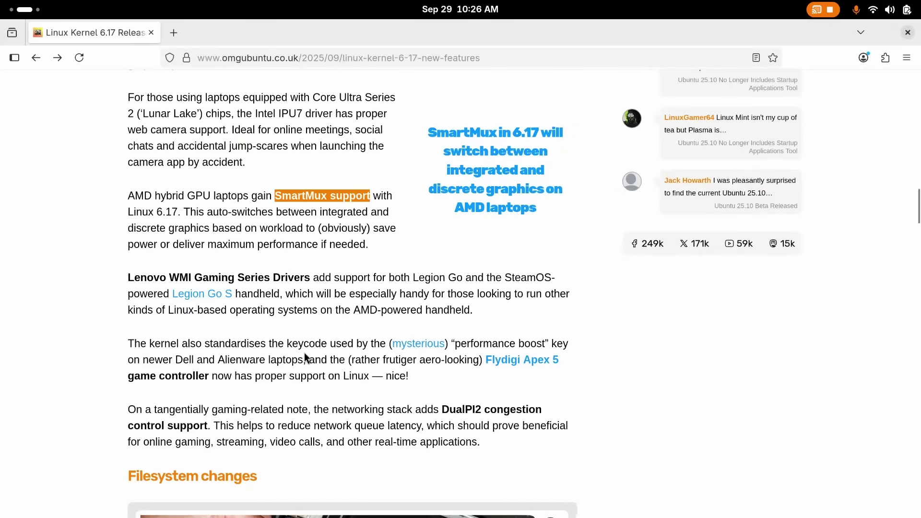
# Highlight the write-zeroes improvement and Btrfs large-folio support passages
pyautogui.scroll(-10, 304, 352)
pyautogui.scroll(-2, 304, 354)
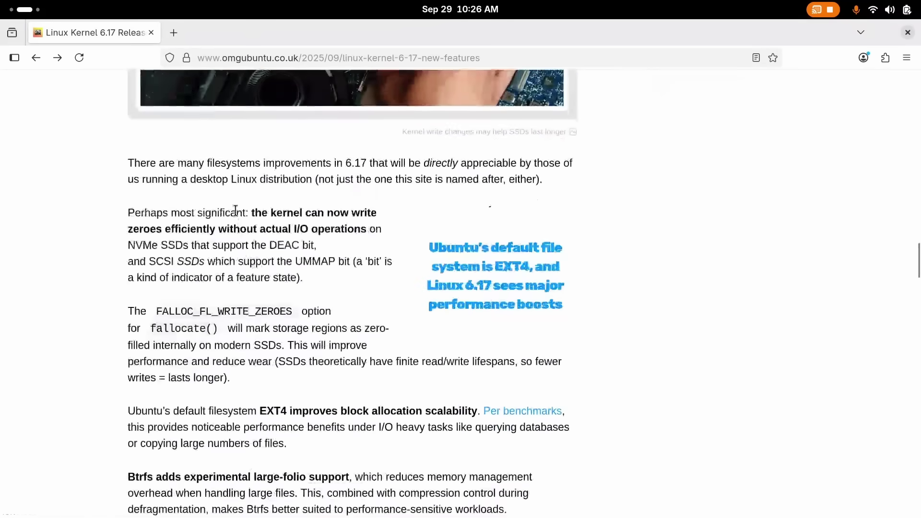
pyautogui.moveTo(266, 223); pyautogui.dragTo(364, 237)
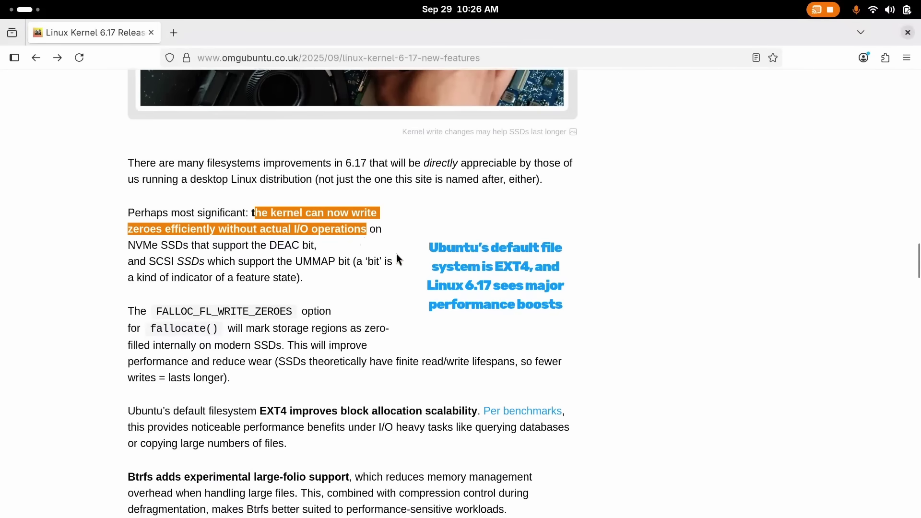
pyautogui.scroll(-5, 389, 307)
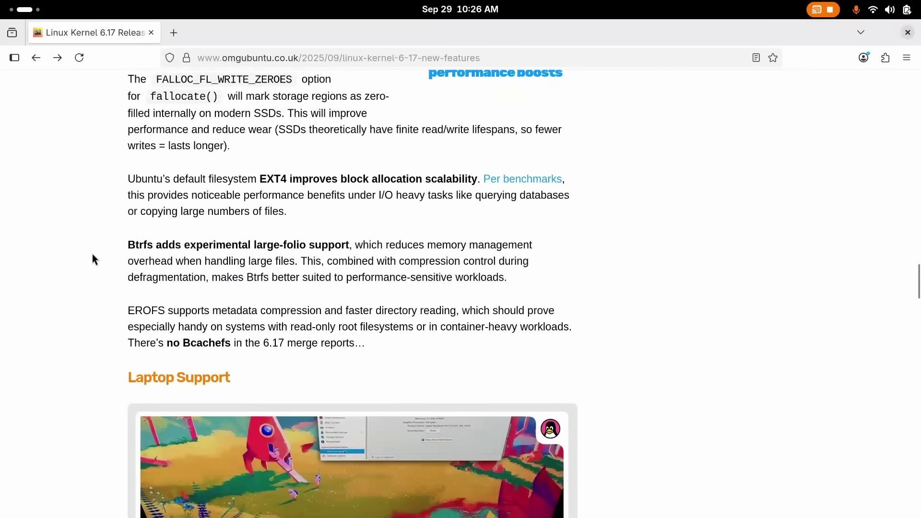
pyautogui.moveTo(129, 245); pyautogui.dragTo(176, 232)
pyautogui.click(347, 243)
# Highlight Attack Vector Controls, Spectre and Meltdown, and proxy execution, then scroll to Other Changes
pyautogui.scroll(-3, 342, 273)
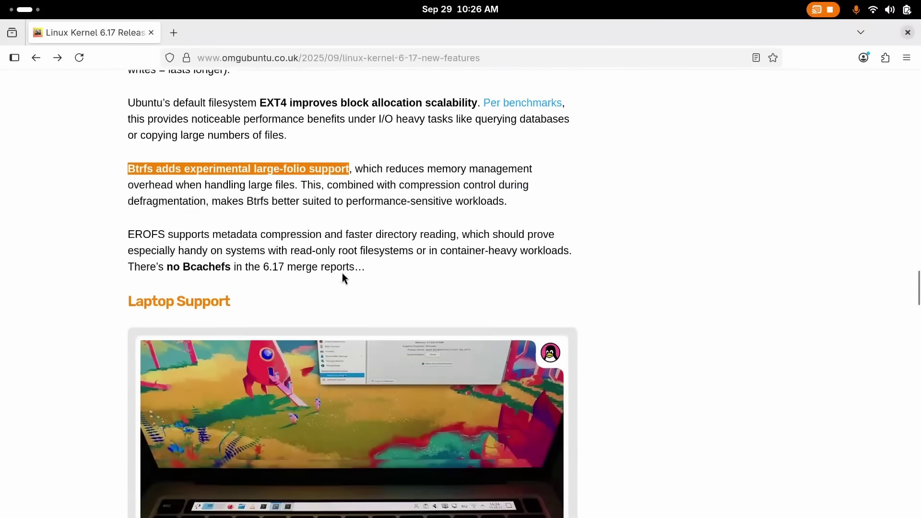
pyautogui.scroll(-5, 54, 279)
pyautogui.scroll(-12, 53, 284)
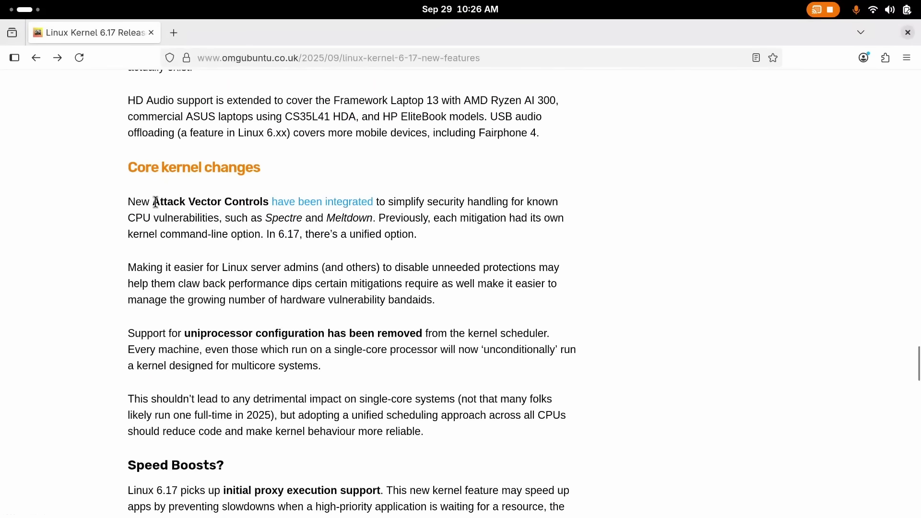
pyautogui.moveTo(154, 202); pyautogui.dragTo(268, 203)
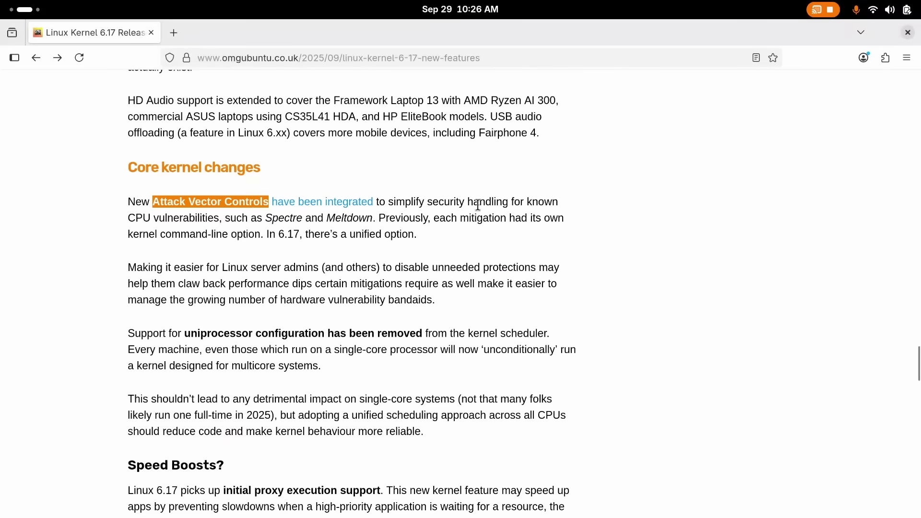
pyautogui.moveTo(265, 217); pyautogui.dragTo(351, 219)
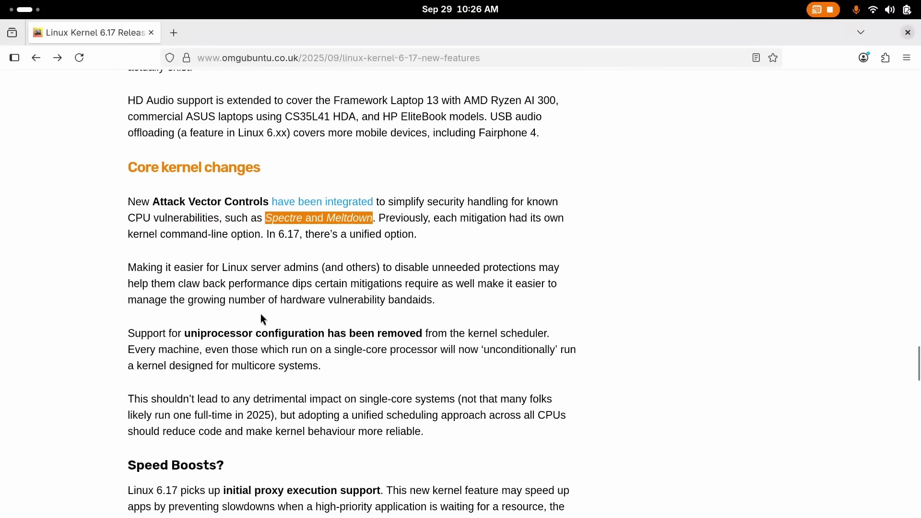
pyautogui.scroll(-6, 169, 329)
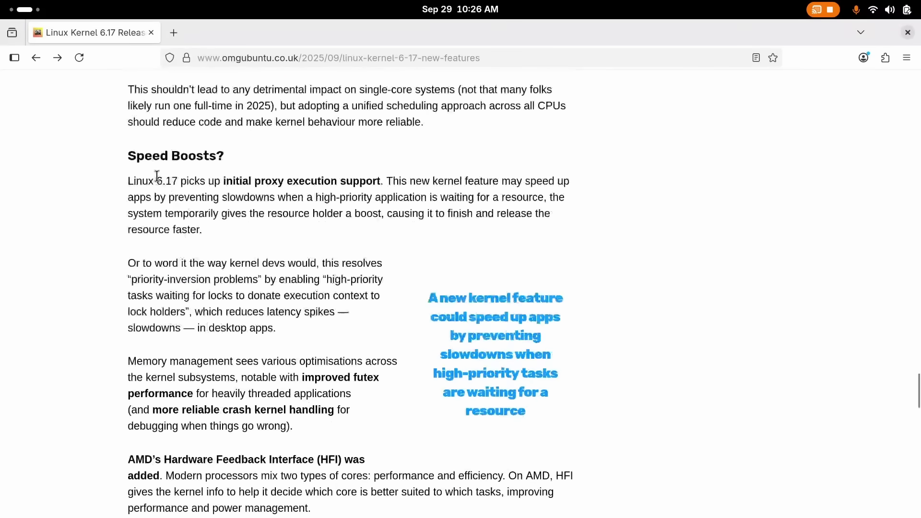
pyautogui.moveTo(226, 182); pyautogui.dragTo(380, 183)
pyautogui.scroll(-8, 137, 316)
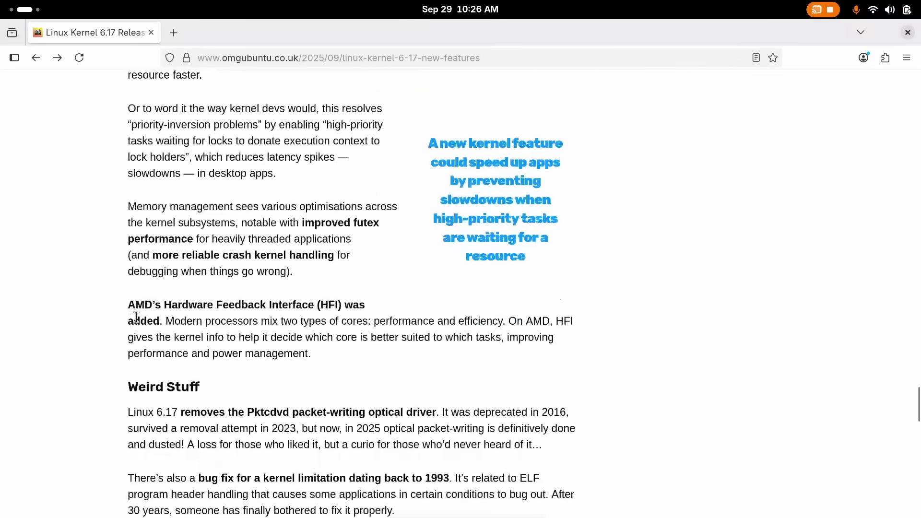
pyautogui.scroll(-3, 99, 358)
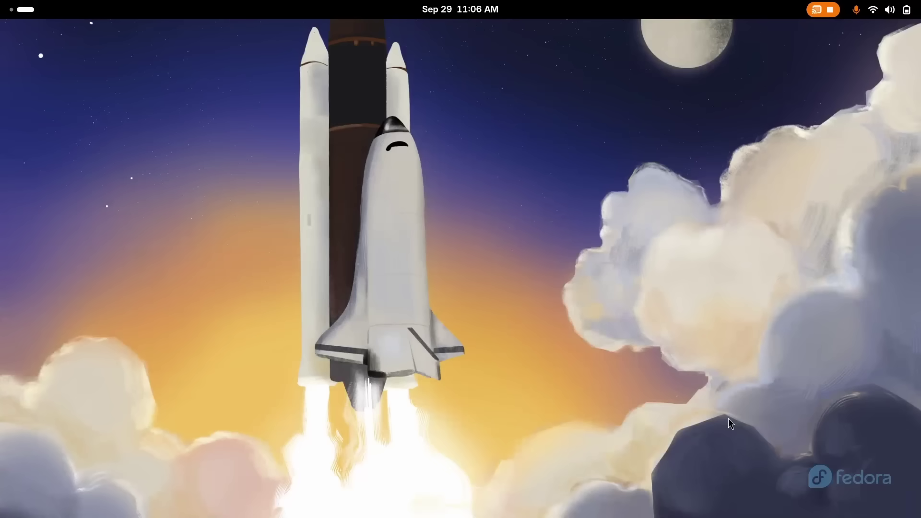
# Launch Terminal, confirm RPM 6.0.0 with rpm --version and rpm -q rpm, then clear the screen
pyautogui.press('super')
pyautogui.write('termi')
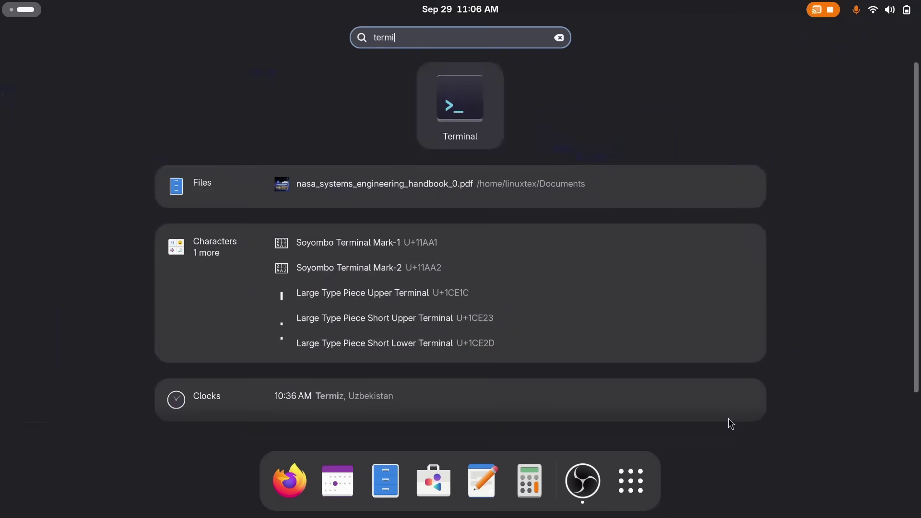
pyautogui.press('Return')
pyautogui.write('rpm --version')
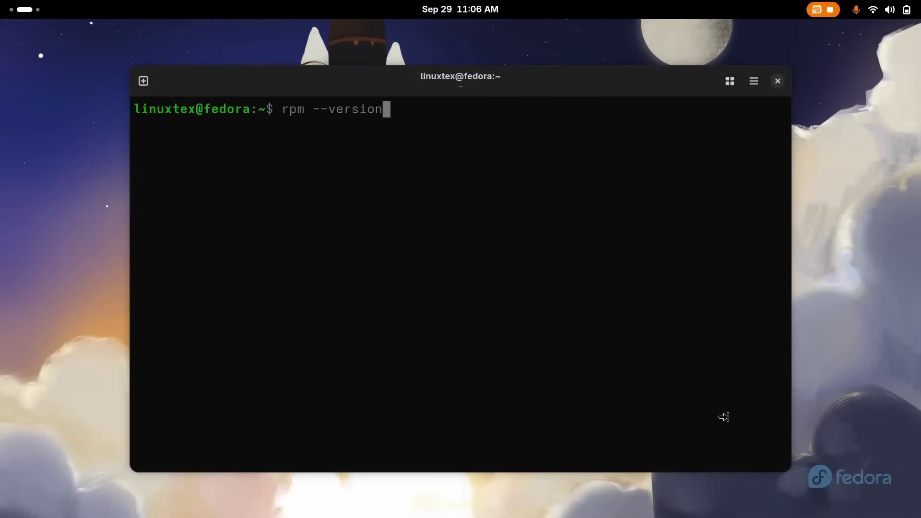
pyautogui.press('Return')
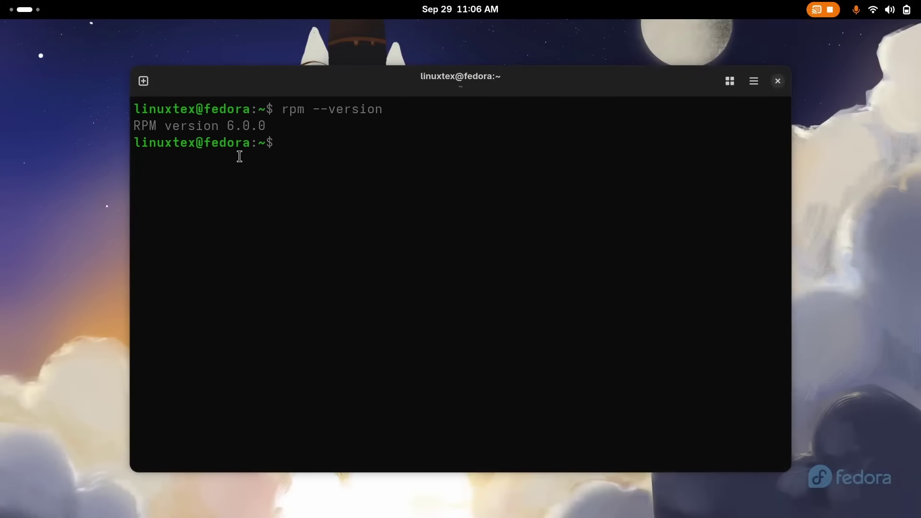
pyautogui.moveTo(228, 122); pyautogui.dragTo(290, 120)
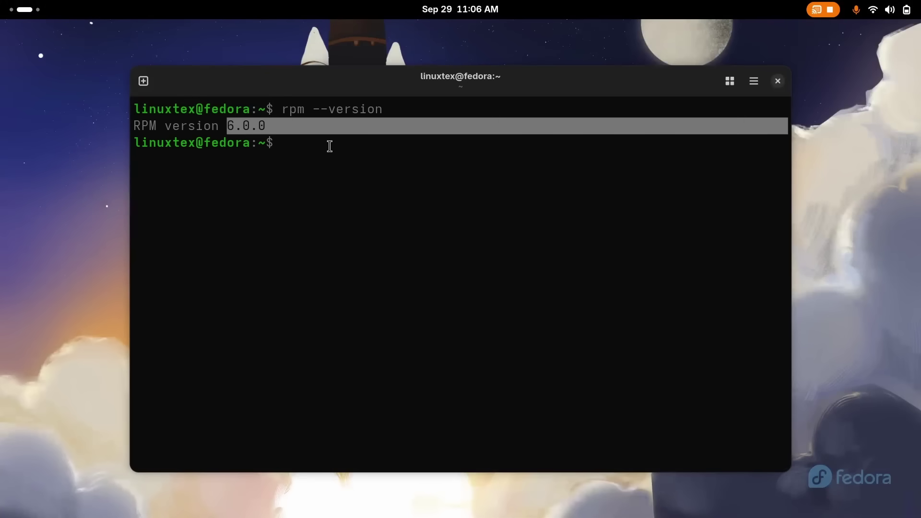
pyautogui.click(309, 179)
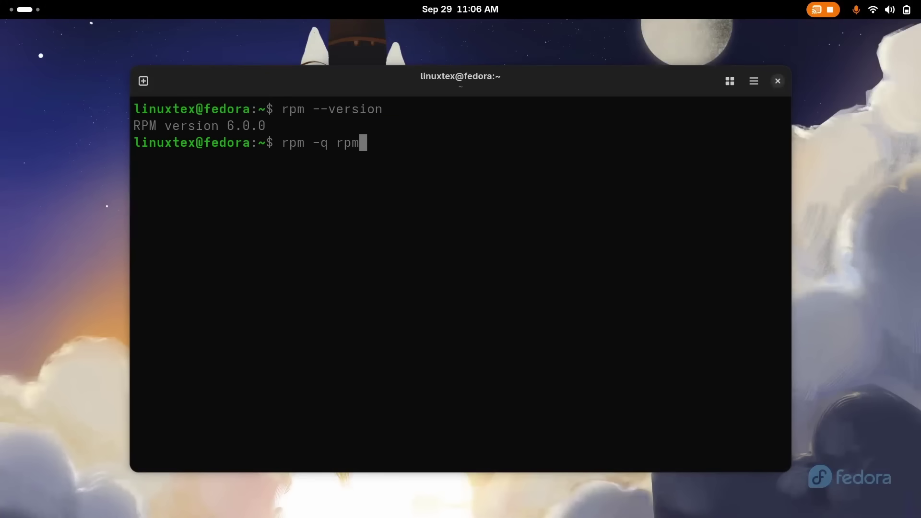
pyautogui.press('Return')
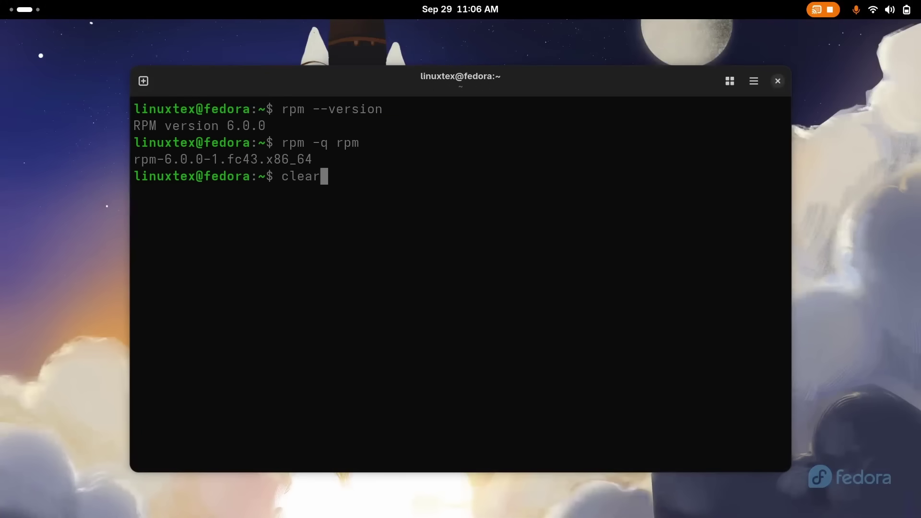
pyautogui.press('Return')
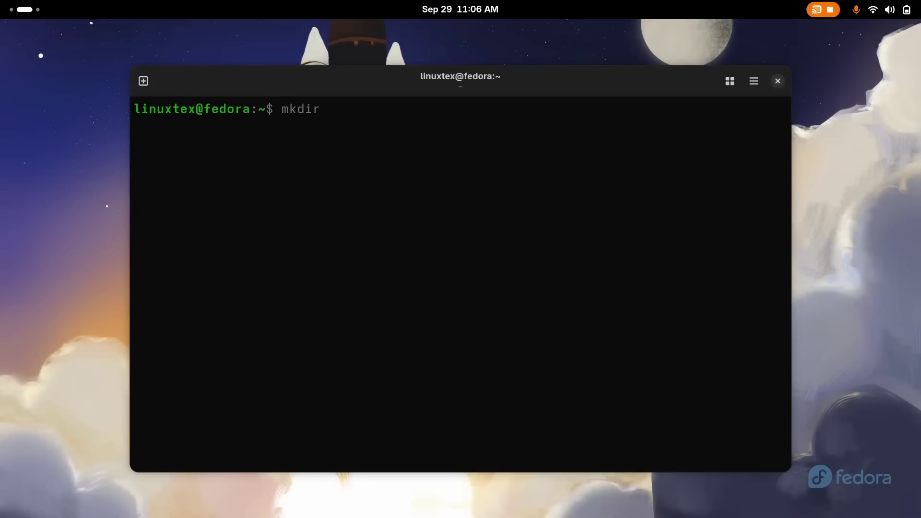
# Download the tree package and verify its signature with rpm -Kv *.rpm, highlighting the key fingerprint
pyautogui.press('Up')
pyautogui.press('Up')
pyautogui.press('Up')
pyautogui.press('Up')
pyautogui.press('Up')
pyautogui.press('Up')
pyautogui.press('Up')
pyautogui.press('Up')
pyautogui.press('Up')
pyautogui.press('Up')
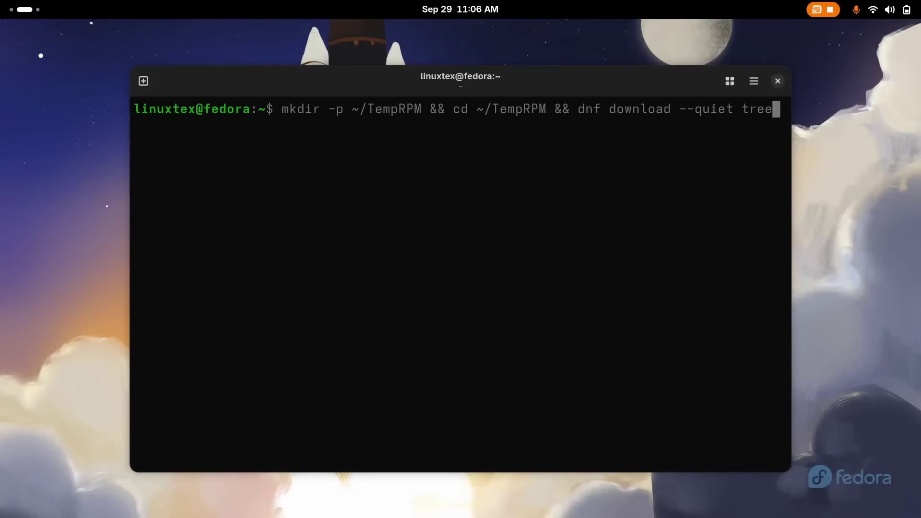
pyautogui.press('Return')
pyautogui.write('rpm -K')
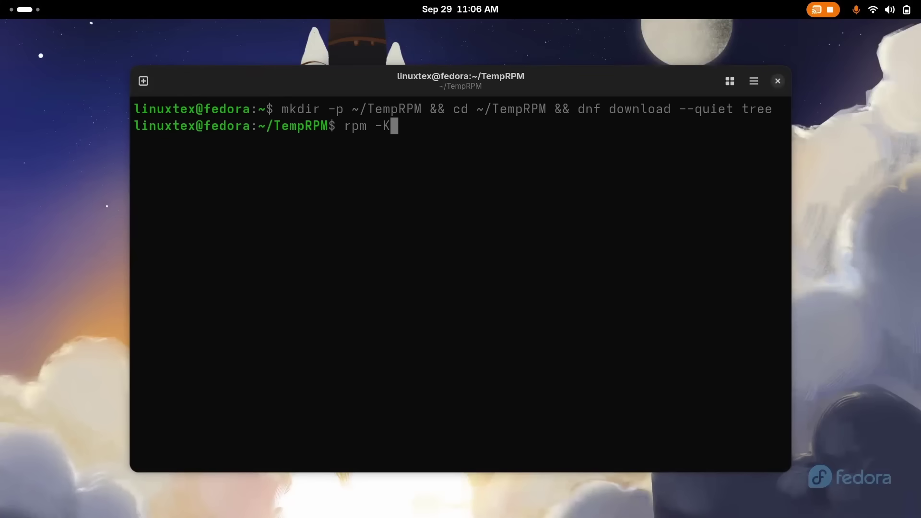
pyautogui.write('v *.rpm')
pyautogui.press('Return')
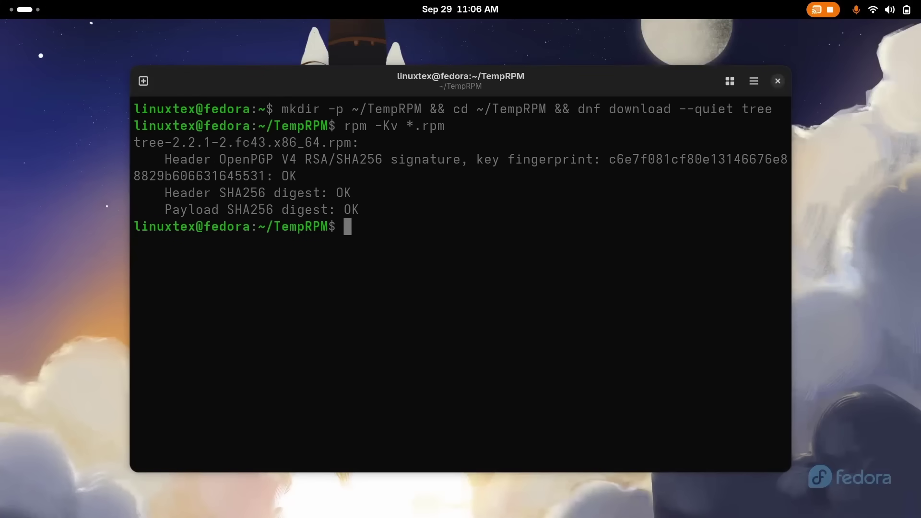
pyautogui.tripleClick(255, 152)
pyautogui.click(584, 169)
pyautogui.moveTo(607, 165); pyautogui.dragTo(274, 175)
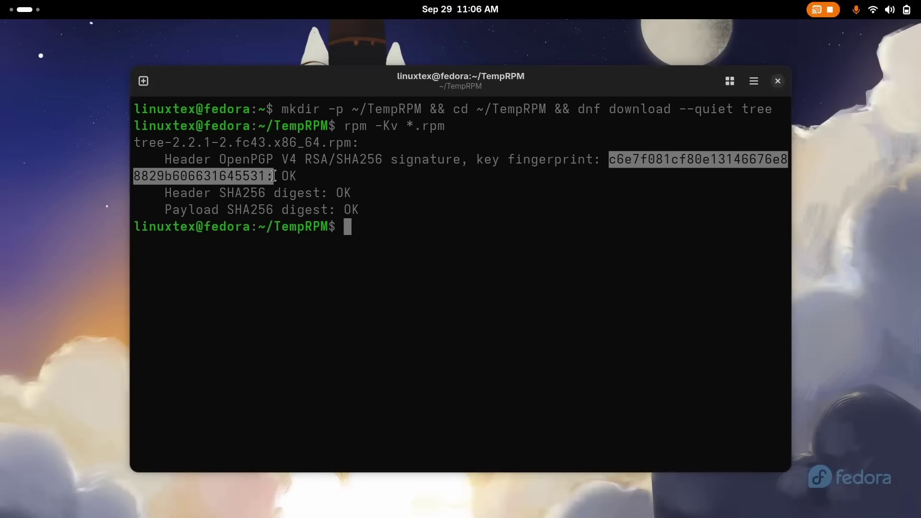
# Run grep -R --color=never '^gpgcheck=' /etc/yum.repos.d | head -n 6
pyautogui.click(406, 194)
pyautogui.write('gr')
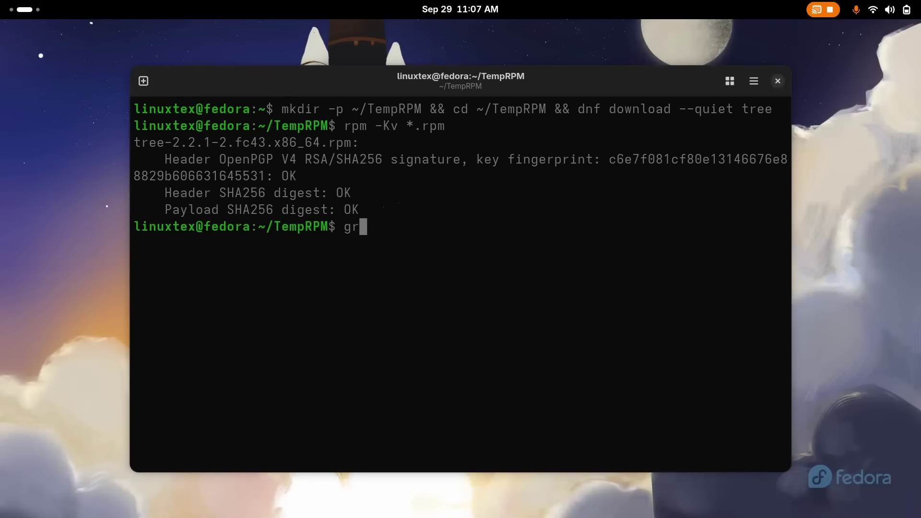
pyautogui.write('ep -R --color=never')
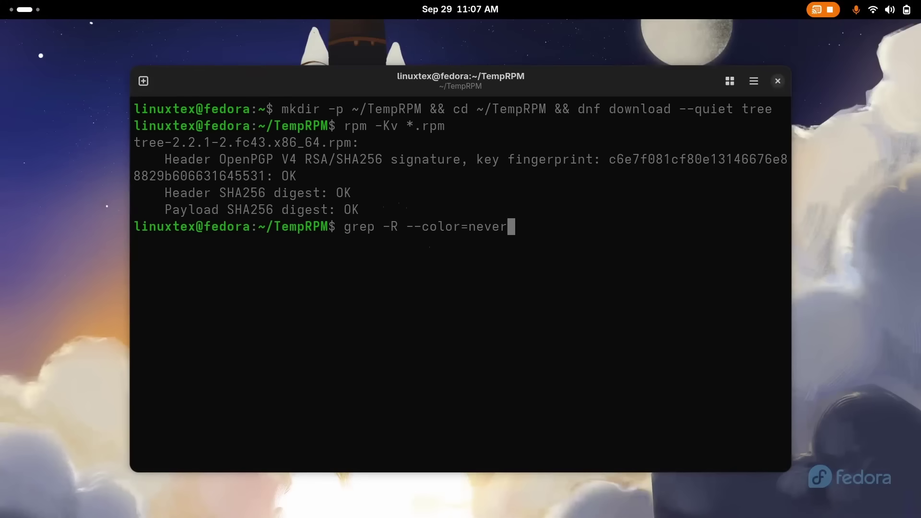
pyautogui.write(" '^gpgcheck")
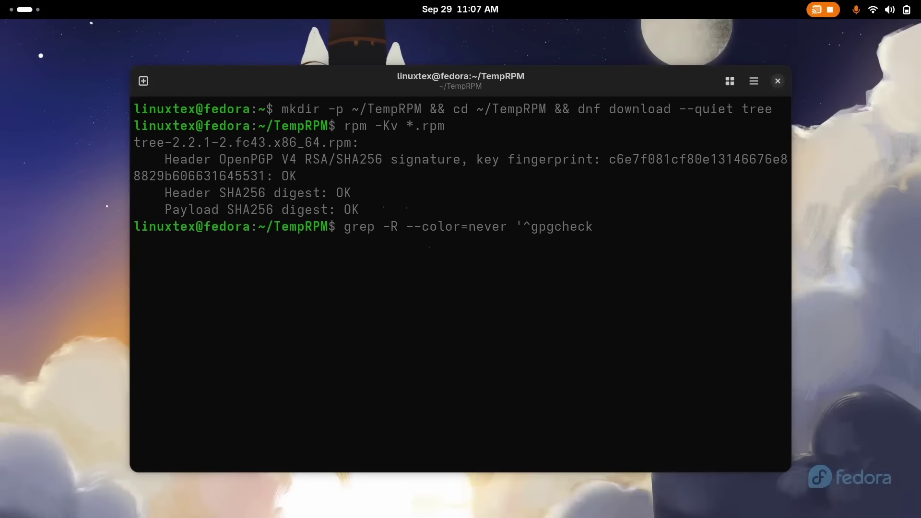
pyautogui.write("=' /etc/yum.repos.d | head -n")
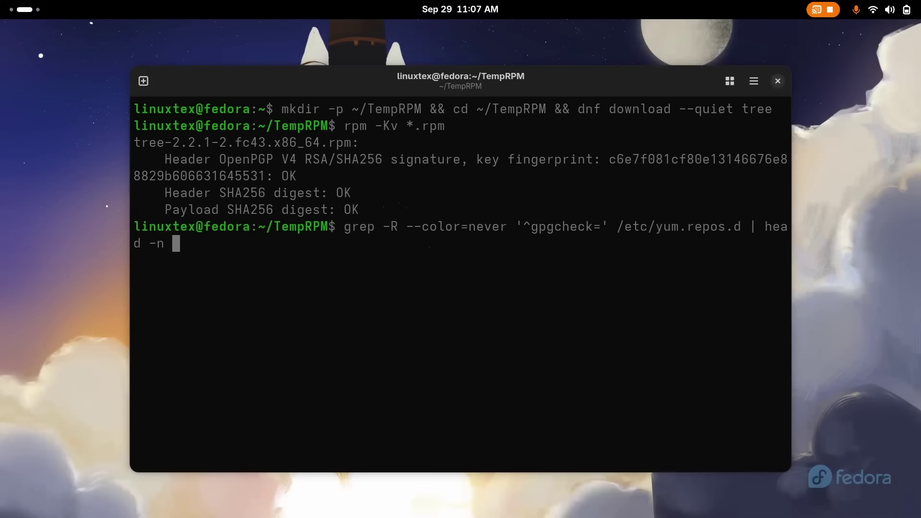
pyautogui.press('BackSpace')
pyautogui.press('Return')
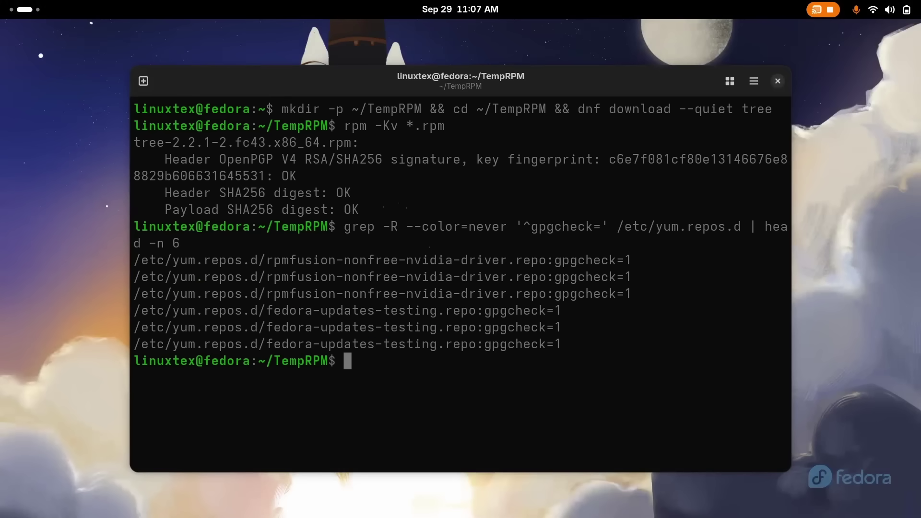
# Highlight the gpgcheck=1 value on all six repo output lines
pyautogui.doubleClick(604, 263)
pyautogui.doubleClick(605, 277)
pyautogui.doubleClick(595, 293)
pyautogui.doubleClick(549, 311)
pyautogui.doubleClick(518, 327)
pyautogui.doubleClick(524, 343)
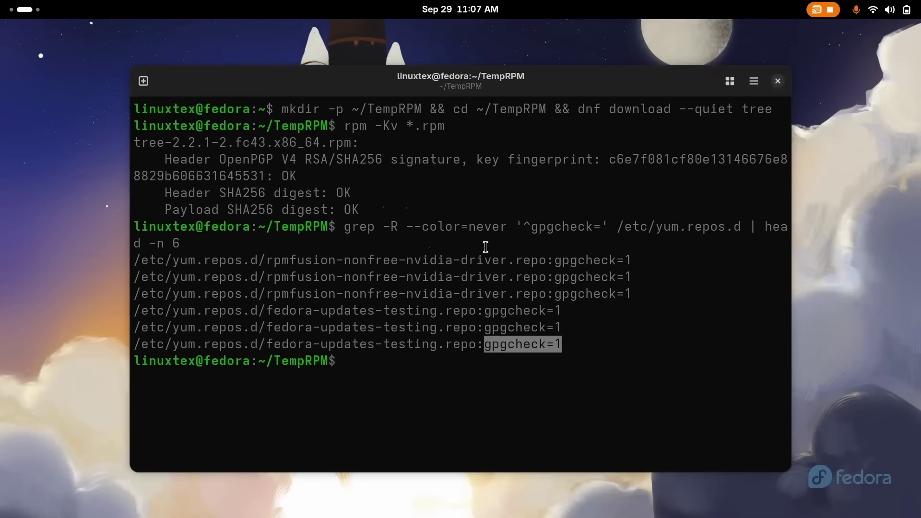
pyautogui.moveTo(522, 259); pyautogui.dragTo(545, 342)
pyautogui.click(624, 355)
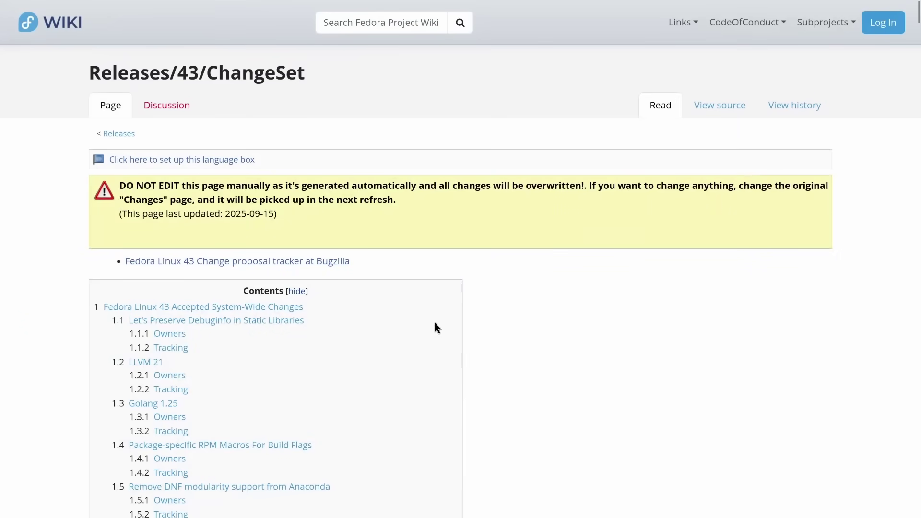
# Jump to entry 2.8 'Compress the initrd with zstd by default' and highlight its description and 100% status
pyautogui.scroll(-20, 450, 306)
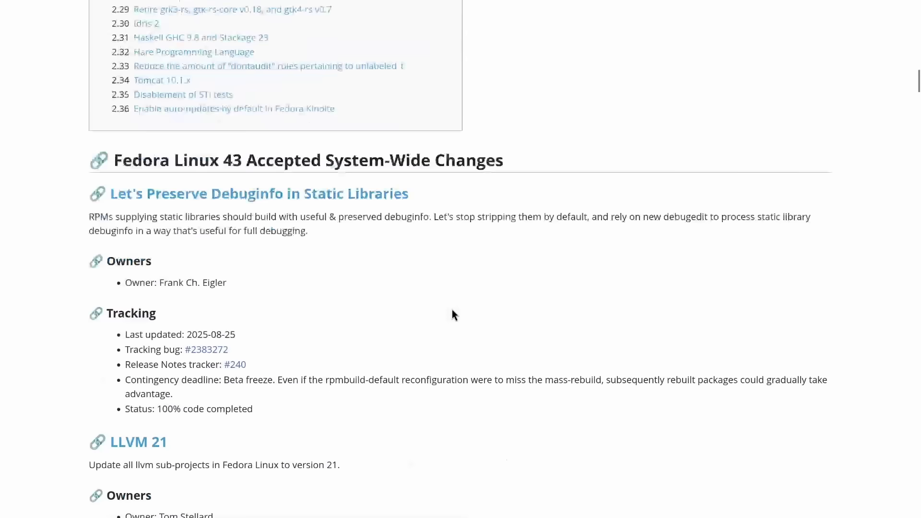
pyautogui.scroll(8, 451, 309)
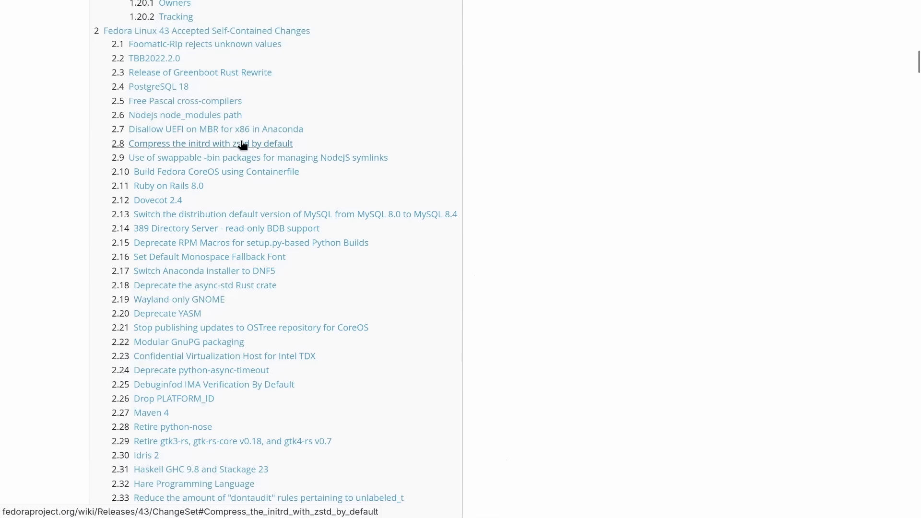
pyautogui.click(212, 142)
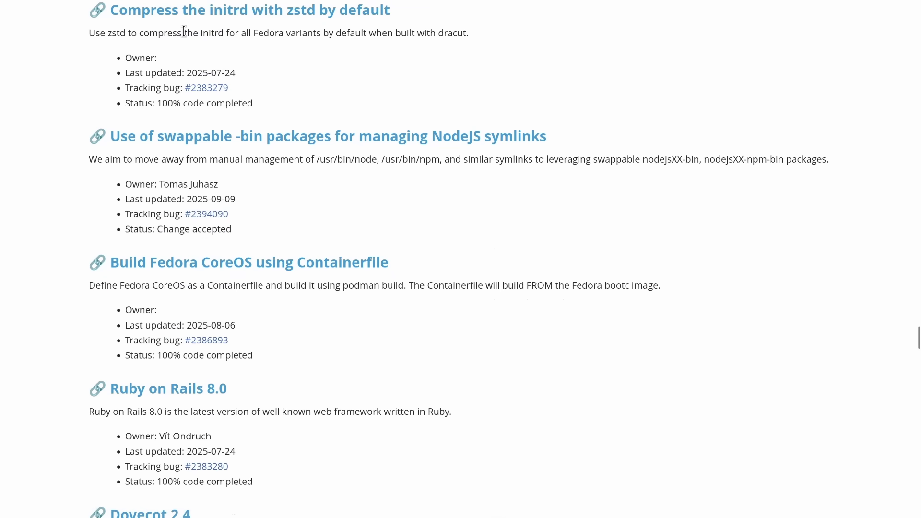
pyautogui.tripleClick(185, 33)
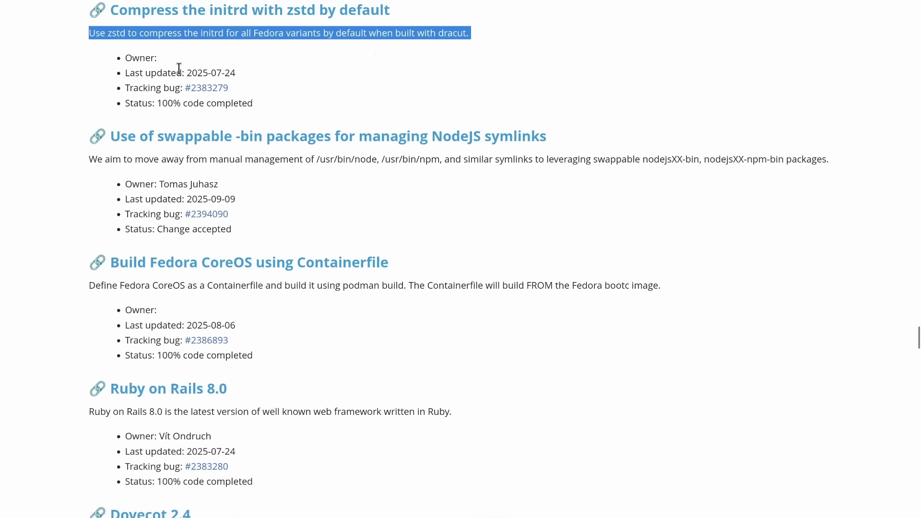
pyautogui.tripleClick(215, 105)
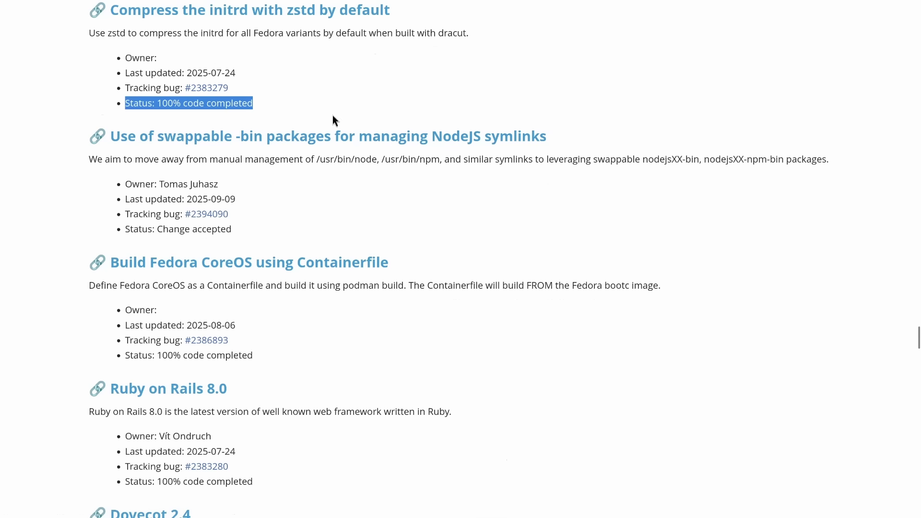
pyautogui.tripleClick(408, 34)
pyautogui.click(436, 86)
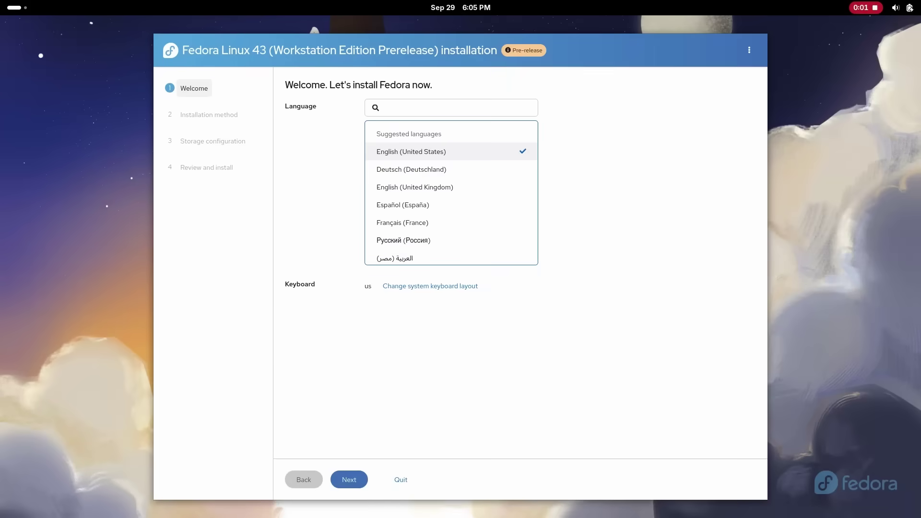
# Keep English (United States) as the installer language and pick Mount point assignment as the method
pyautogui.press('XF86MonBrightnessUp')
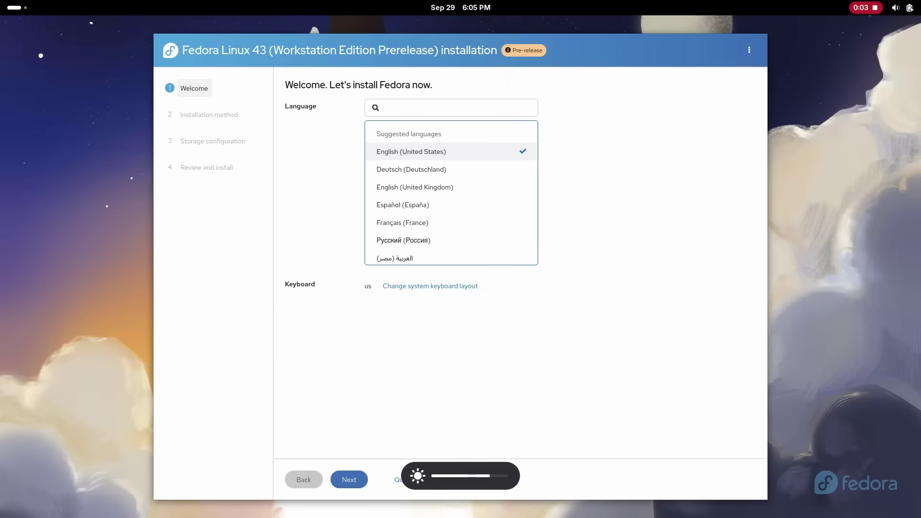
pyautogui.press('Down')
pyautogui.press('Down')
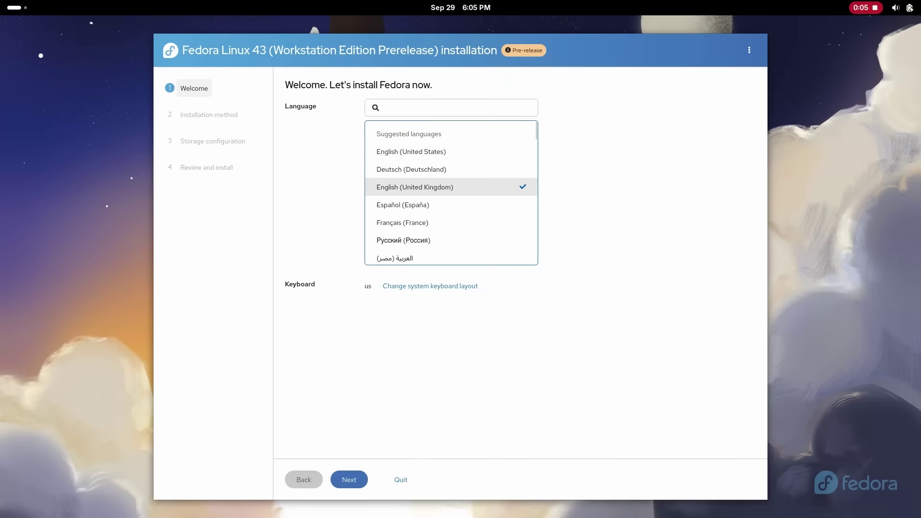
pyautogui.press('Up')
pyautogui.press('Up')
pyautogui.press('Down')
pyautogui.press('Down')
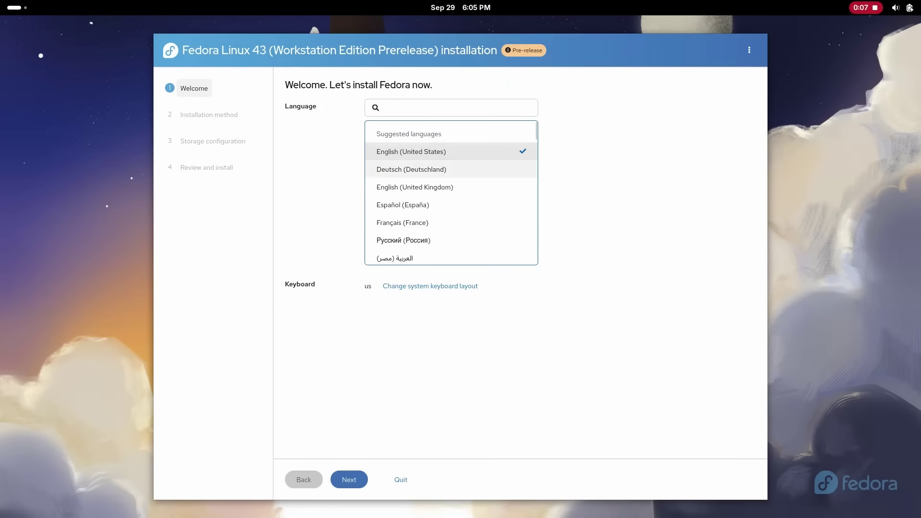
pyautogui.press('Up')
pyautogui.press('Up')
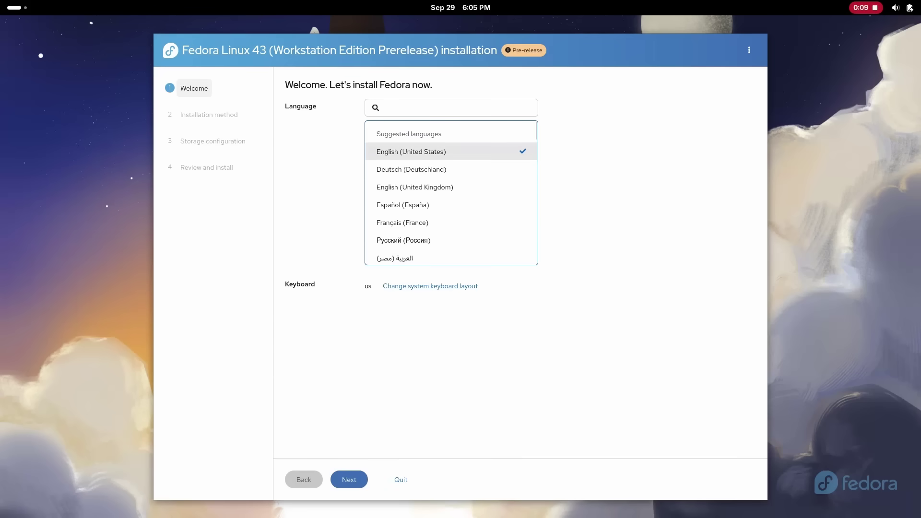
pyautogui.press('Return')
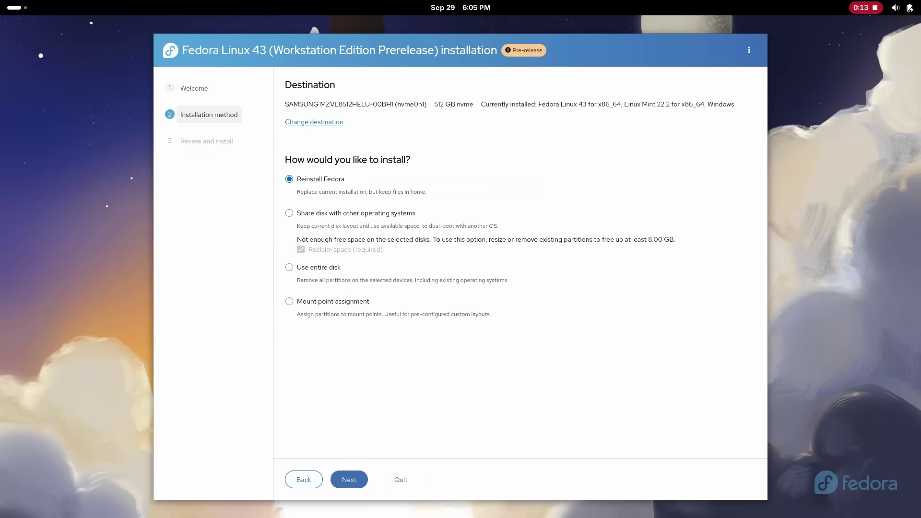
pyautogui.click(289, 302)
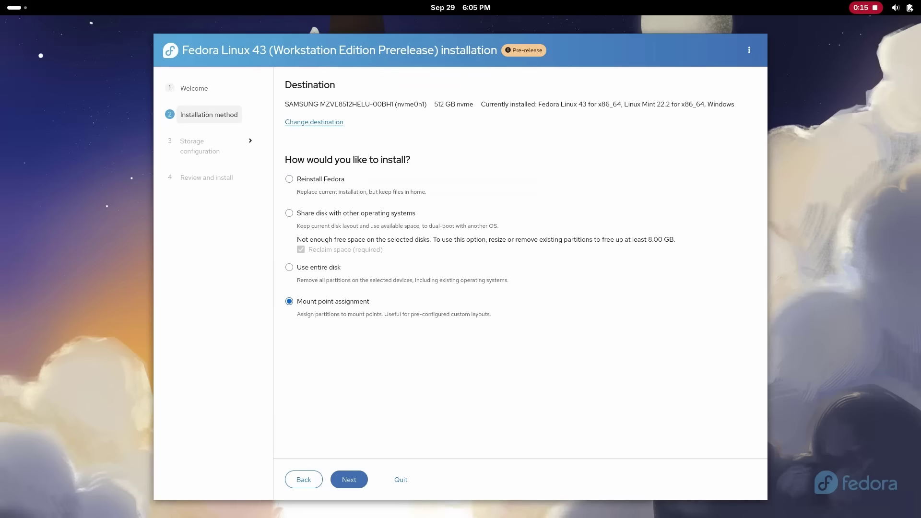
pyautogui.press('Return')
# Assign nvme0n1p5 to / and nvme0n1p1 to /boot/efi, and remove the /boot row
pyautogui.press('Tab')
pyautogui.press('Return')
pyautogui.press('Down')
pyautogui.press('Down')
pyautogui.press('Down')
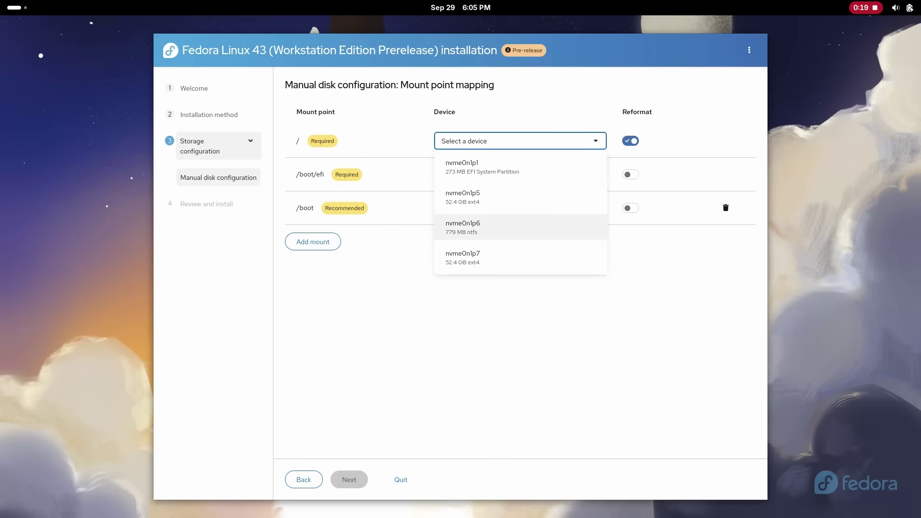
pyautogui.press('Up')
pyautogui.press('Up')
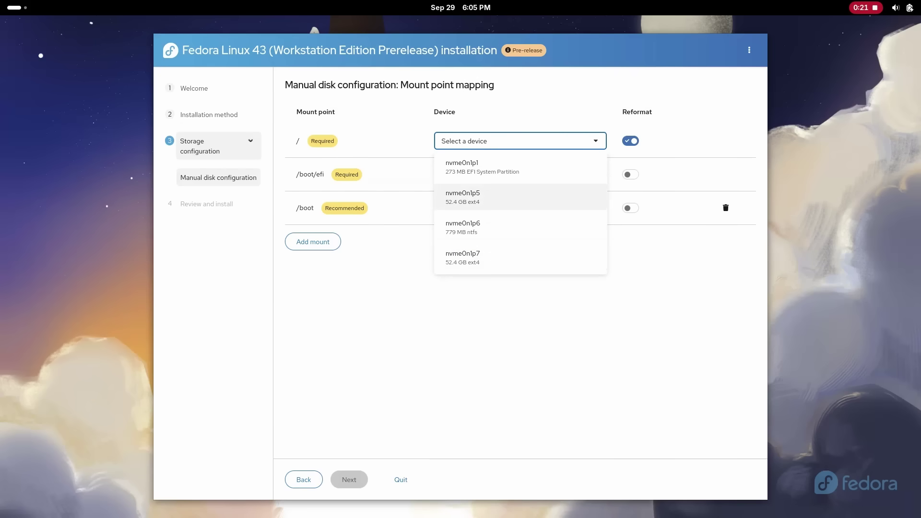
pyautogui.press('Return')
pyautogui.press('Tab')
pyautogui.press('Tab')
pyautogui.press('Return')
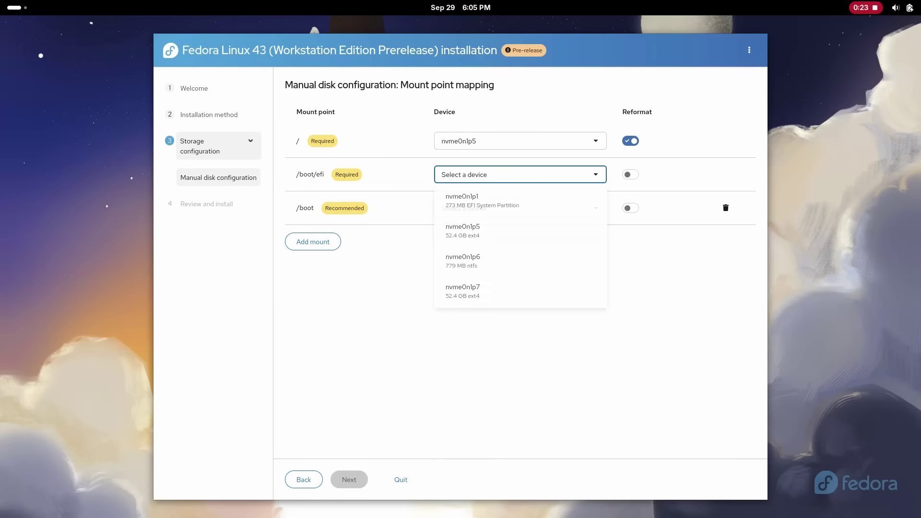
pyautogui.press('Return')
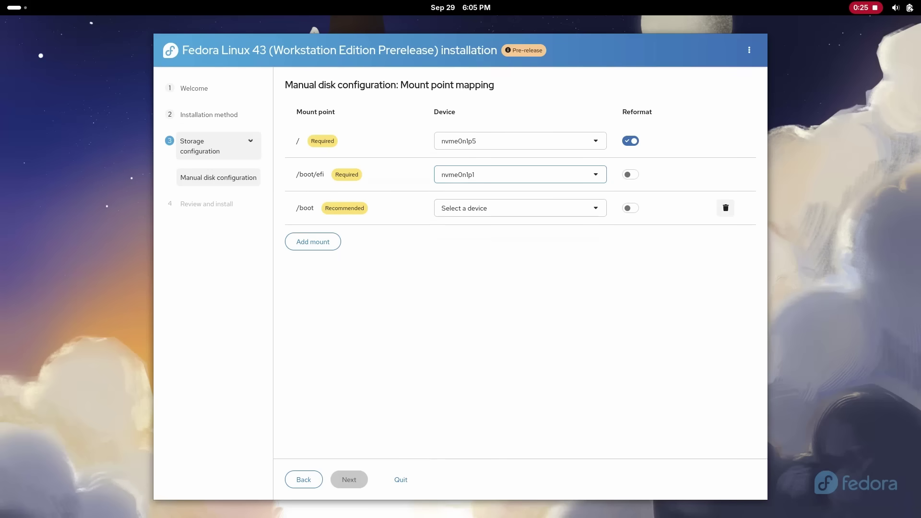
pyautogui.press('Tab')
pyautogui.press('Tab')
pyautogui.press('Tab')
pyautogui.press('Tab')
pyautogui.press('Return')
pyautogui.press('Return')
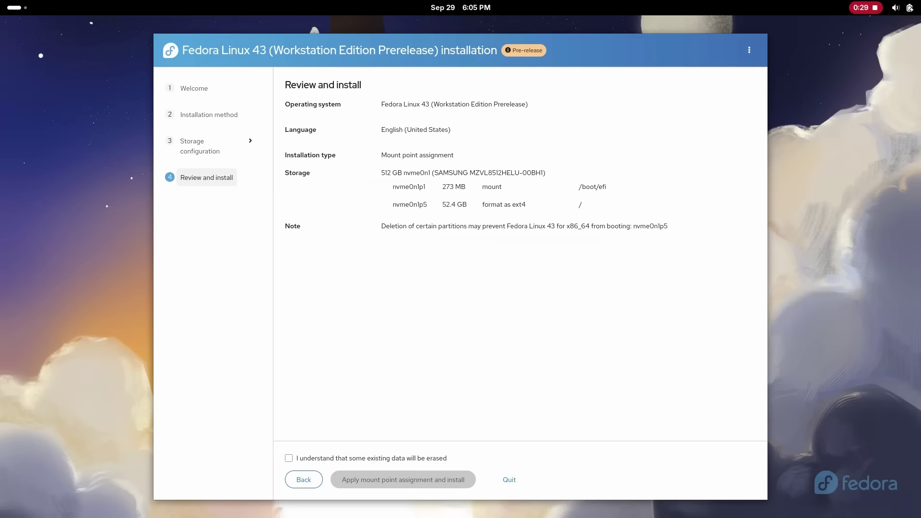
# Acknowledge the data-erase warning and quit the installer
pyautogui.press('space')
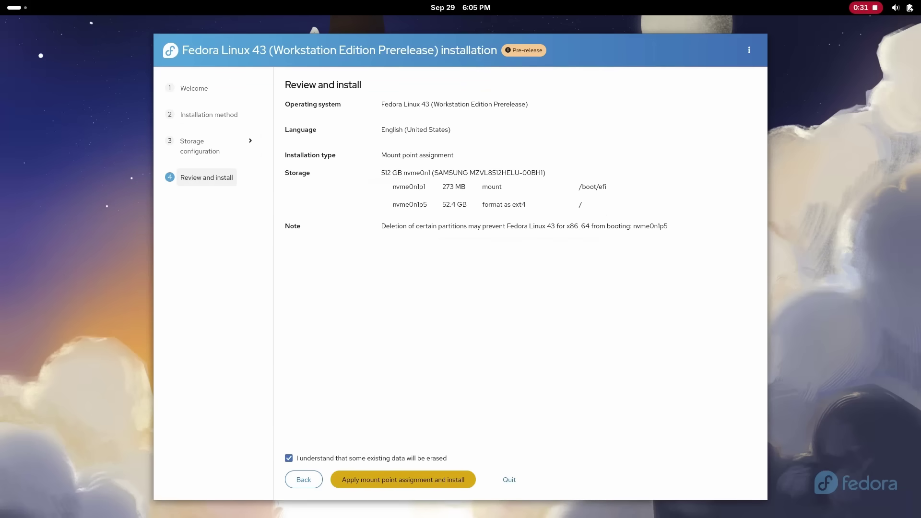
pyautogui.press('Tab')
pyautogui.press('Tab')
pyautogui.press('Return')
pyautogui.press('Return')
pyautogui.press('super+s')
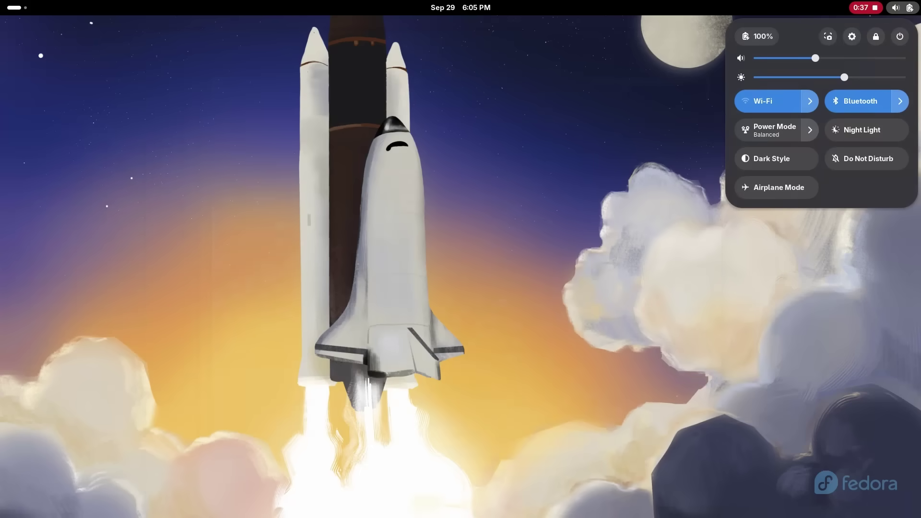
# Bring the Wikipedia window forward and check the GNOME Web version in About Web
pyautogui.press('Escape')
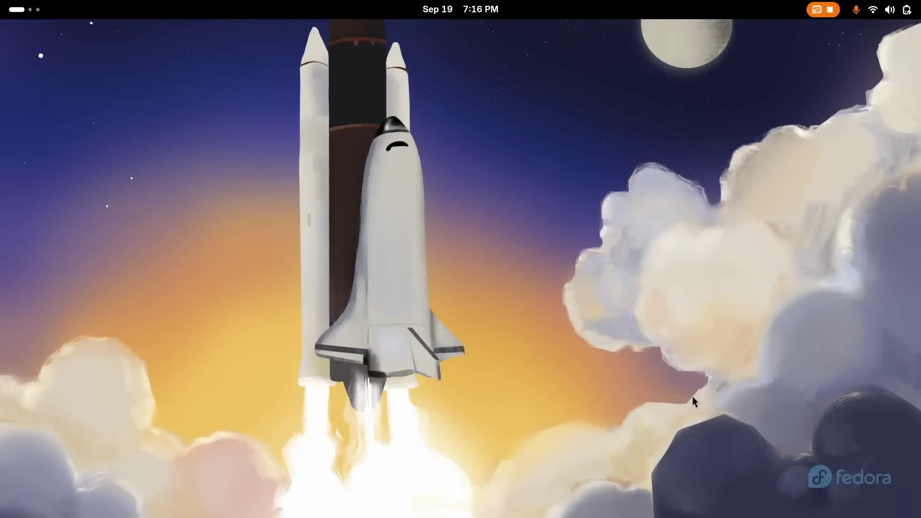
pyautogui.press('super')
pyautogui.click(554, 356)
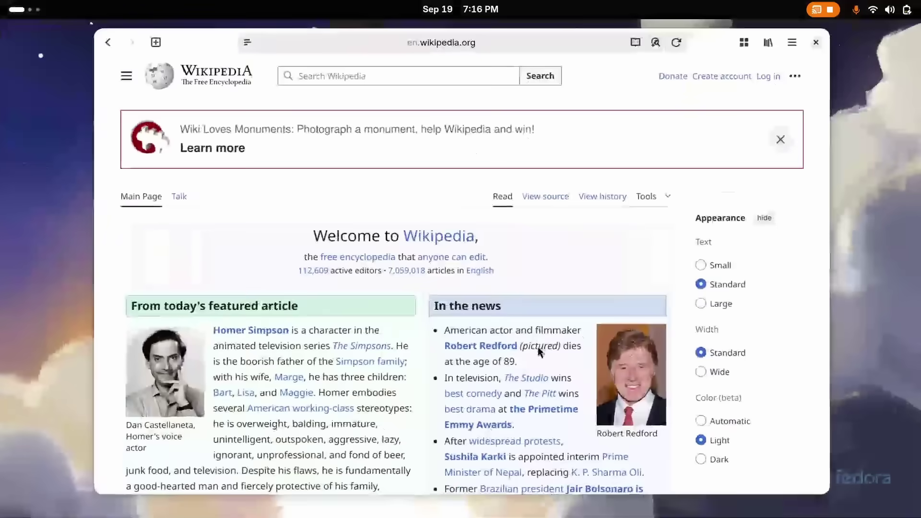
pyautogui.click(792, 43)
pyautogui.click(743, 296)
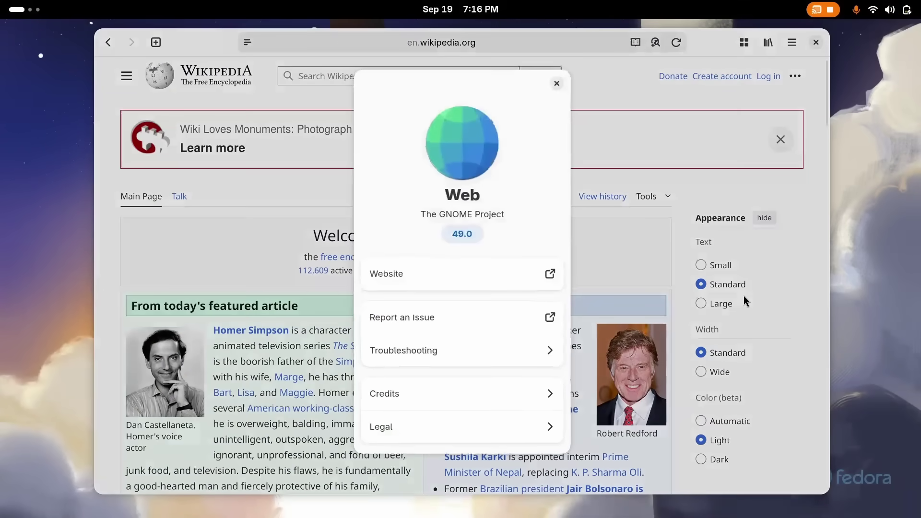
pyautogui.press('Escape')
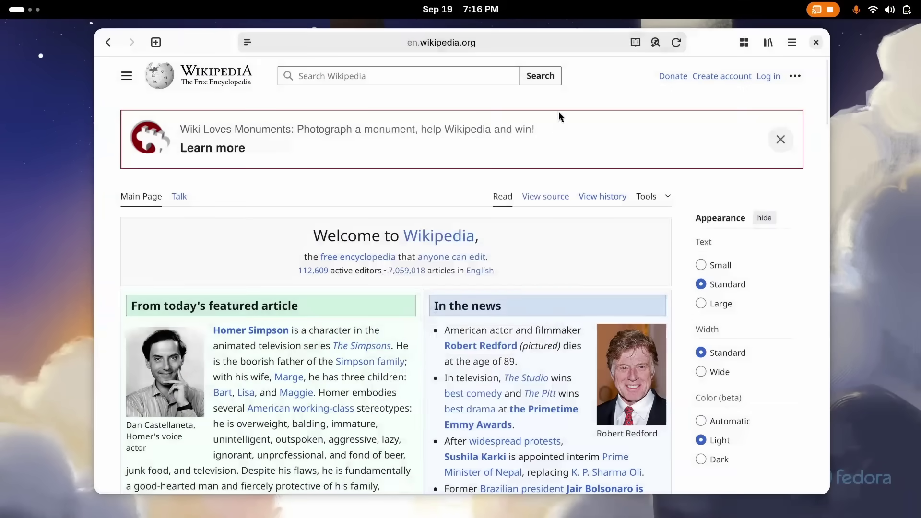
# Search 'gnome 49' in a new tab, skim the OMG! Ubuntu GNOME 49 article, then close it
pyautogui.click(156, 42)
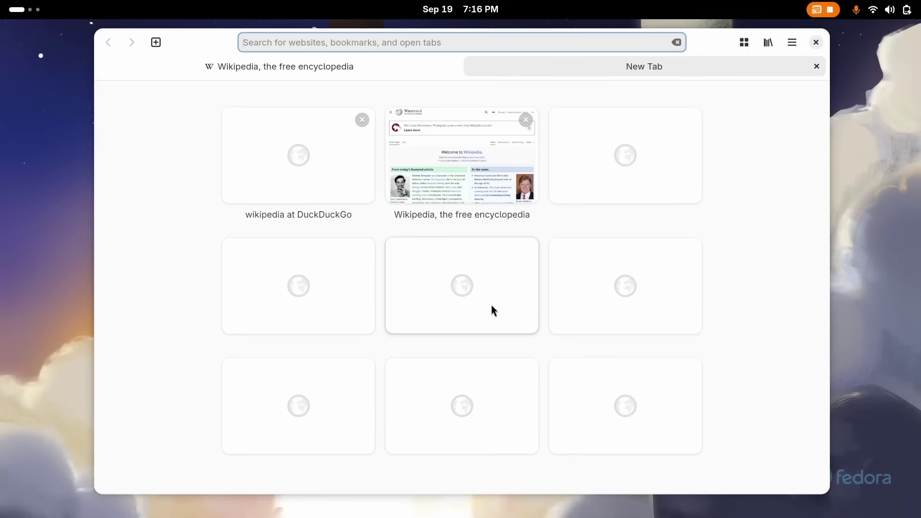
pyautogui.write('gnome 49')
pyautogui.press('Down')
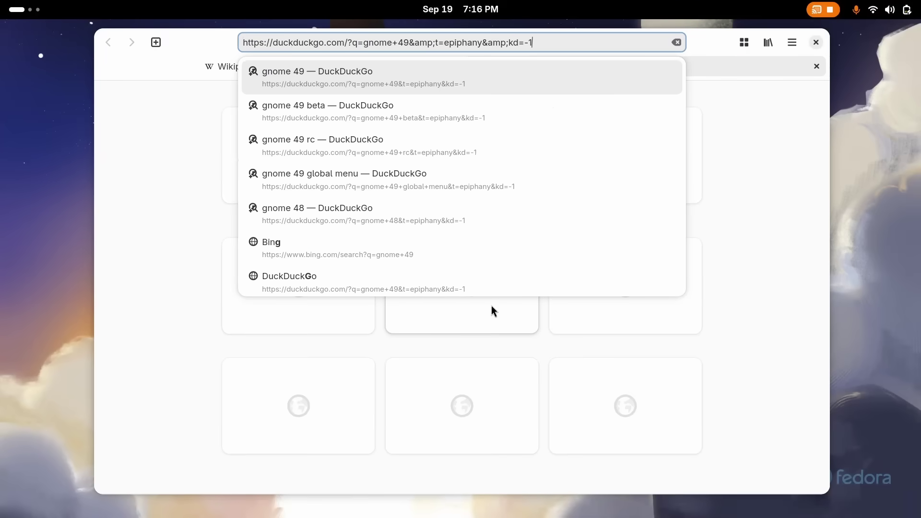
pyautogui.press('Return')
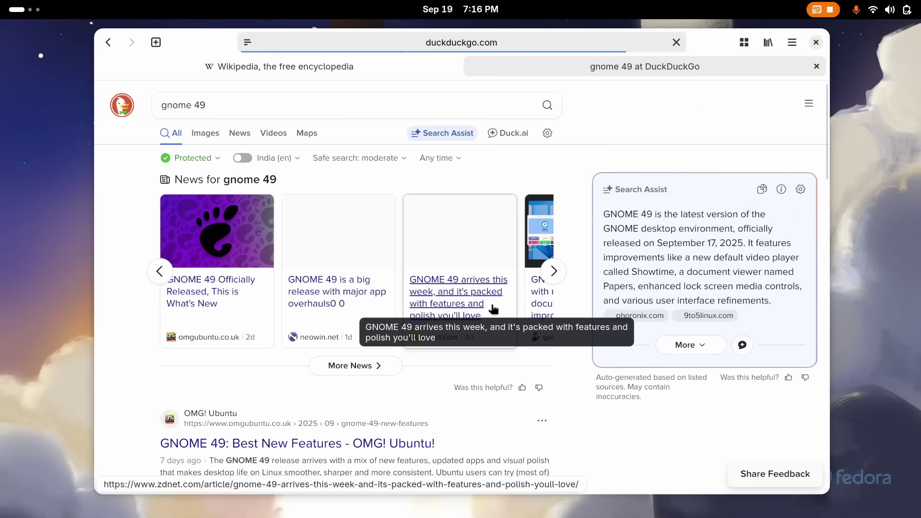
pyautogui.click(353, 445)
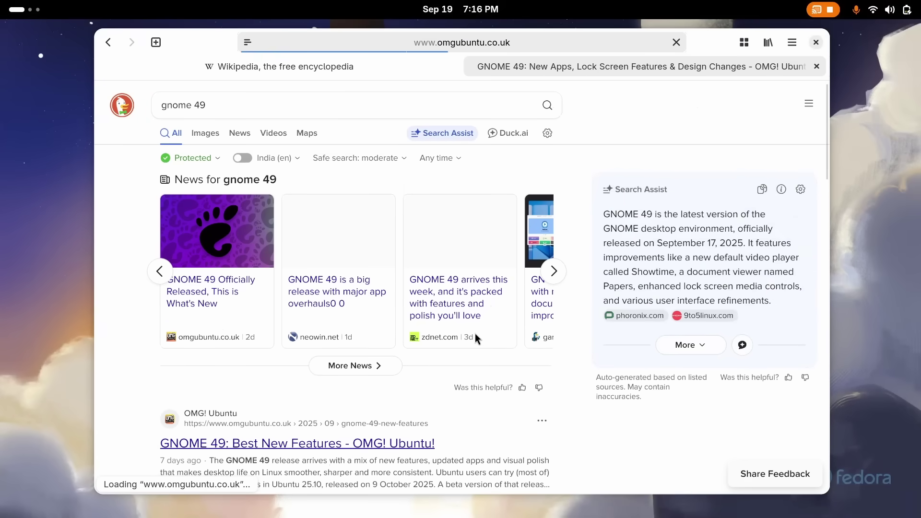
pyautogui.scroll(-2, 438, 323)
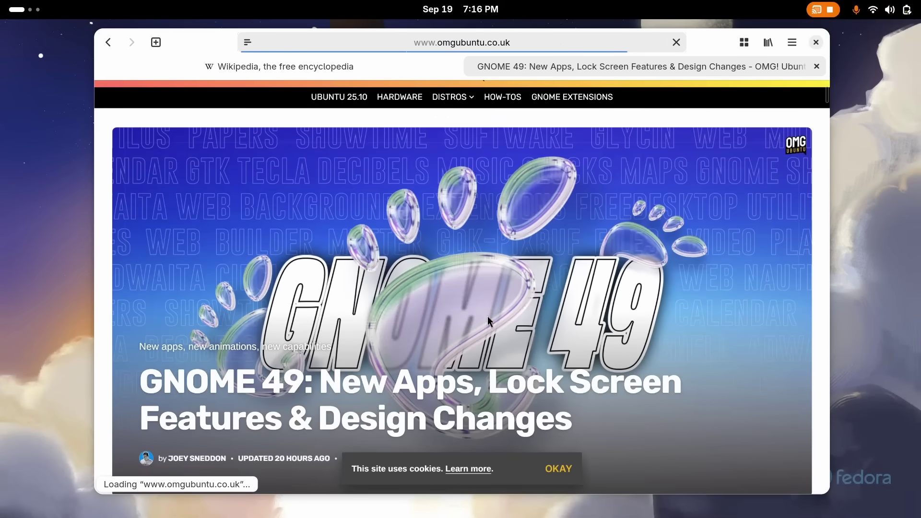
pyautogui.scroll(-2, 487, 317)
pyautogui.click(569, 468)
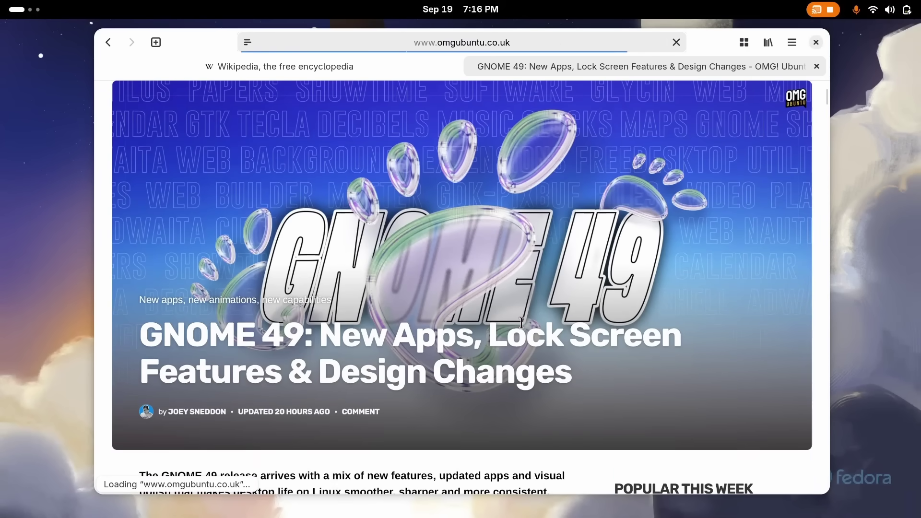
pyautogui.scroll(-7, 522, 322)
pyautogui.scroll(-3, 407, 312)
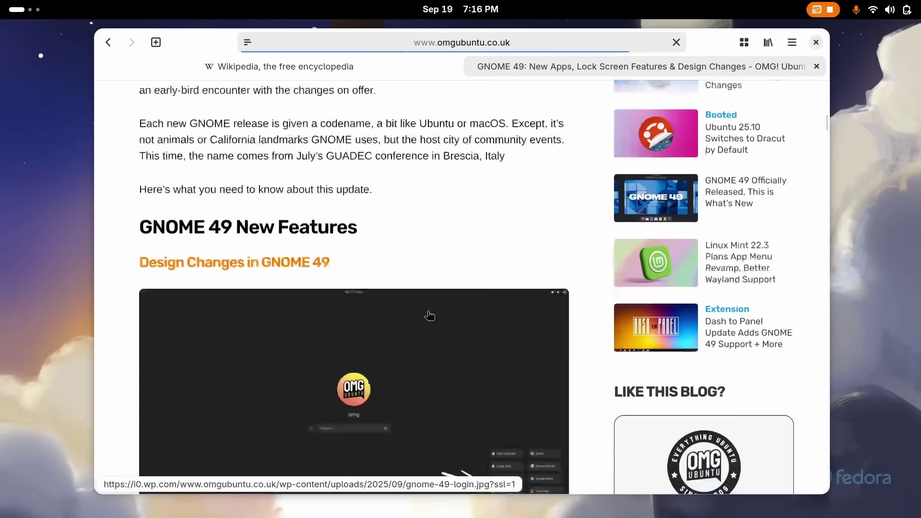
pyautogui.scroll(11, 428, 312)
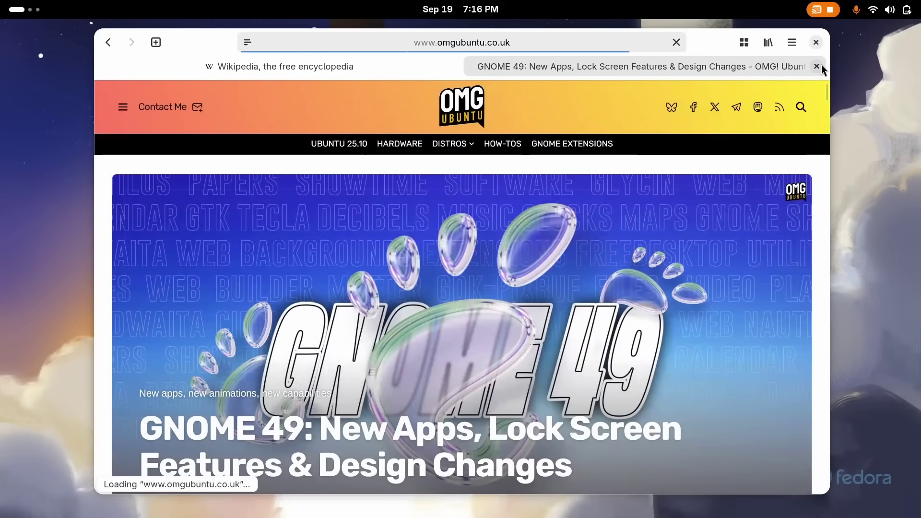
pyautogui.click(816, 66)
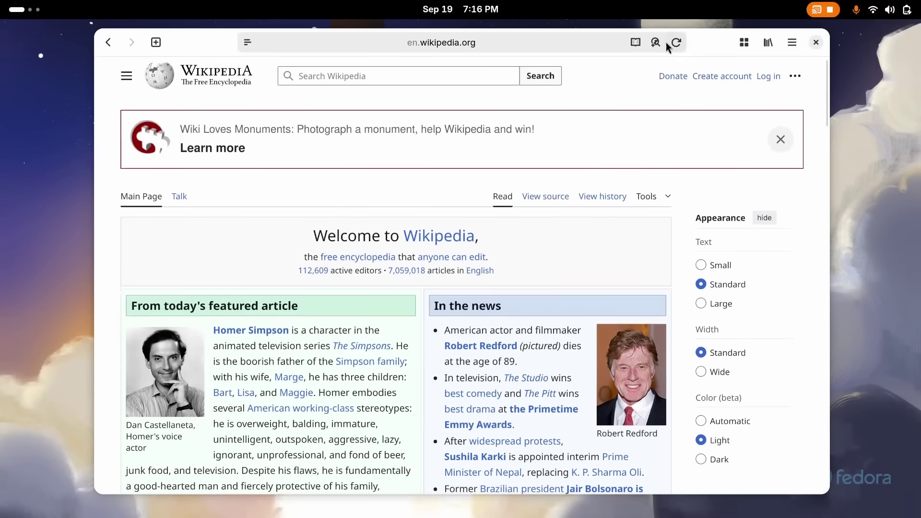
# Switch the Wikipedia page to reader view and select its 5 - 7 minutes reading-time line
pyautogui.click(636, 42)
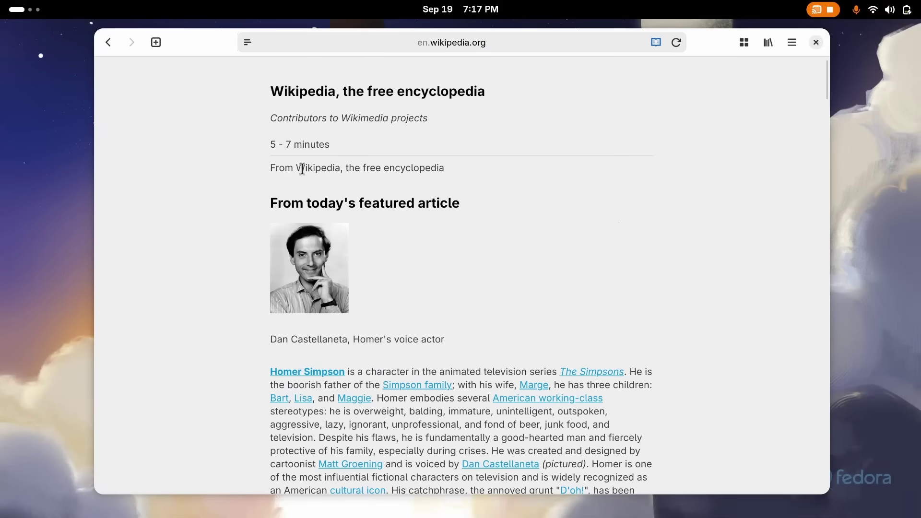
pyautogui.moveTo(337, 164); pyautogui.dragTo(308, 144)
pyautogui.tripleClick(291, 140)
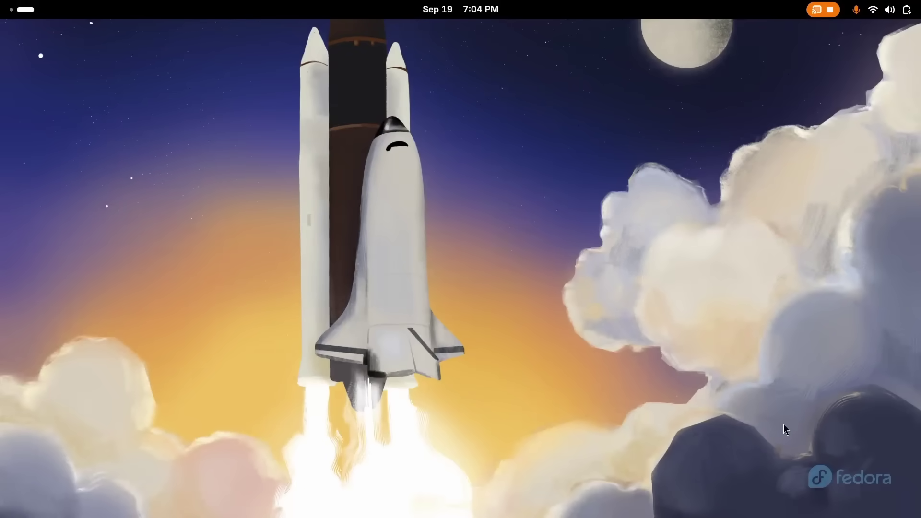
# Set the blue wallpaper as background from the desktop menu, briefly previewing Dark Style
pyautogui.rightClick(465, 181)
pyautogui.click(486, 195)
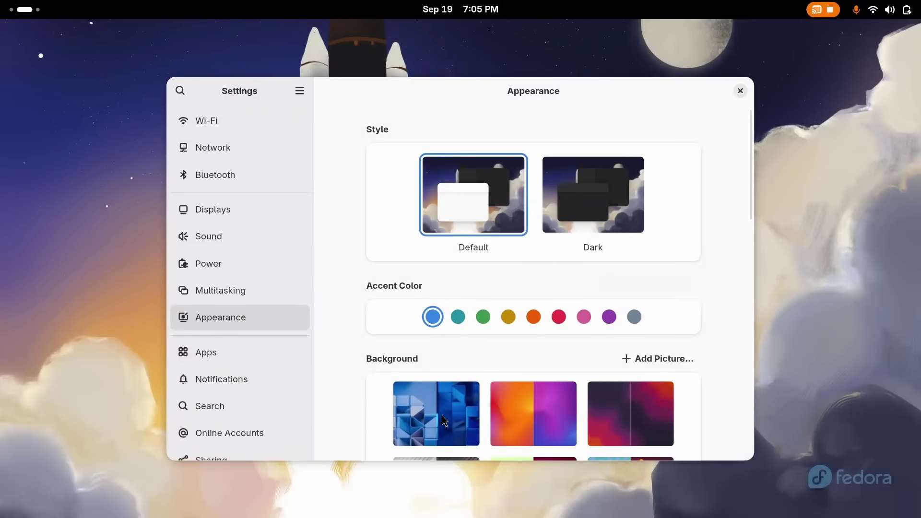
pyautogui.click(444, 420)
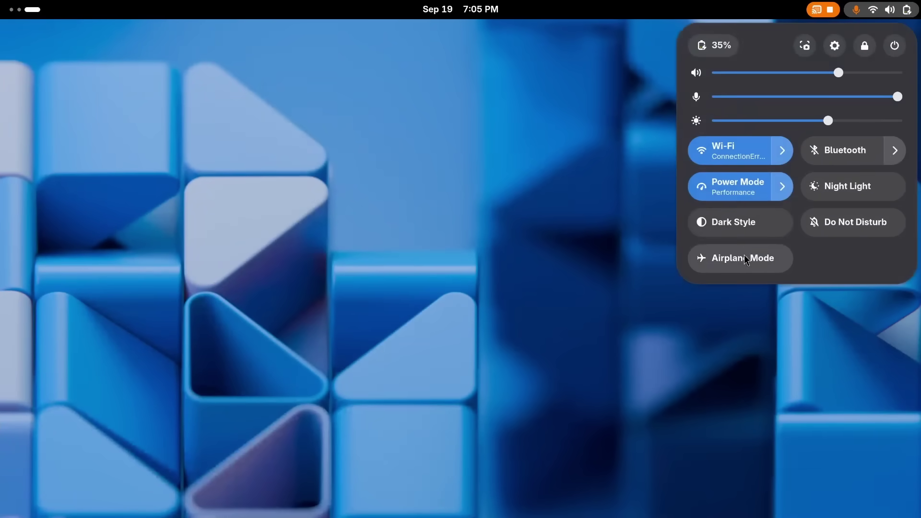
pyautogui.click(736, 237)
pyautogui.click(736, 236)
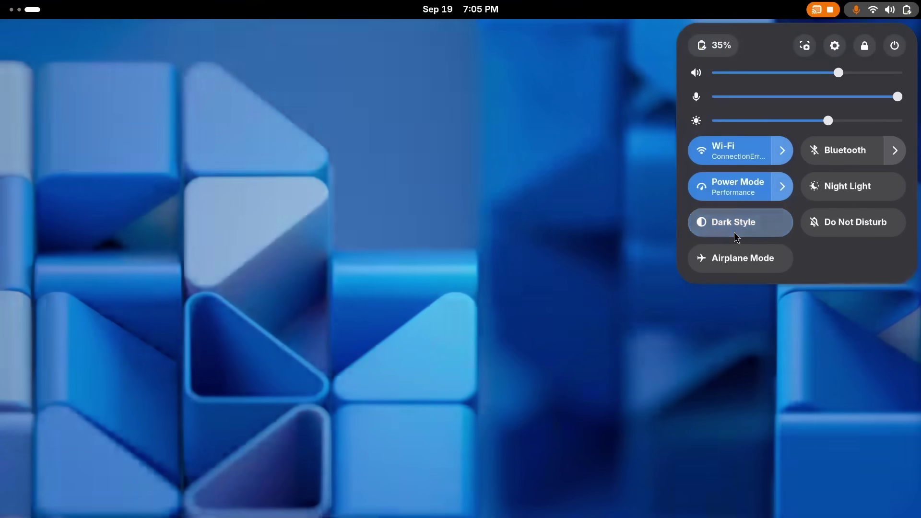
pyautogui.press('Escape')
# Apply the grey stripes wallpaper in Settings and switch to the third workspace
pyautogui.press('super+Page_Up')
pyautogui.scroll(-5, 512, 355)
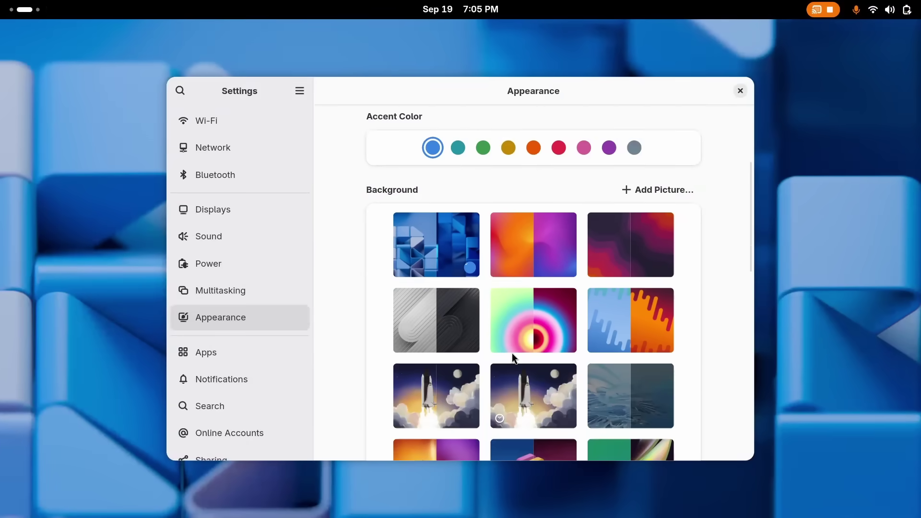
pyautogui.click(453, 284)
pyautogui.press('super+Page_Down')
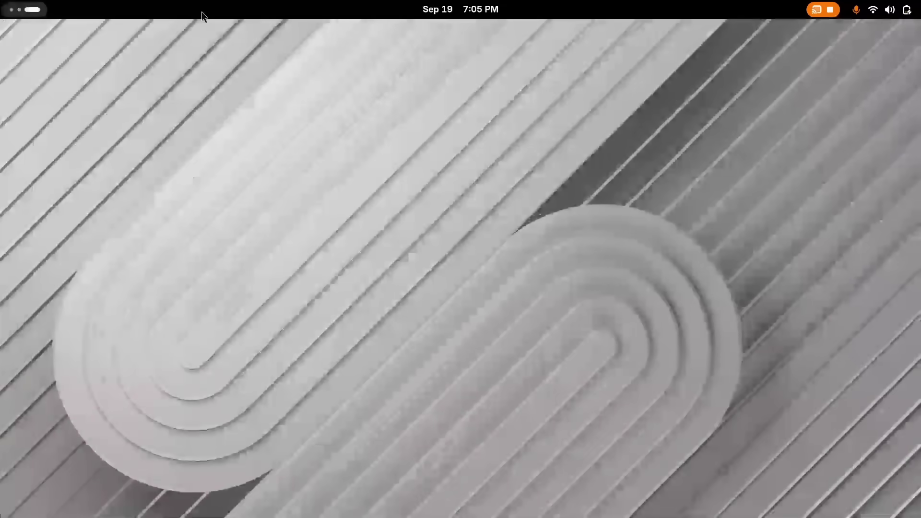
# Preview the grey stripes wallpaper with Dark Style on, then turn Dark Style off
pyautogui.press('super+s')
pyautogui.press('Escape')
pyautogui.click(430, 5)
pyautogui.moveTo(4, 5)
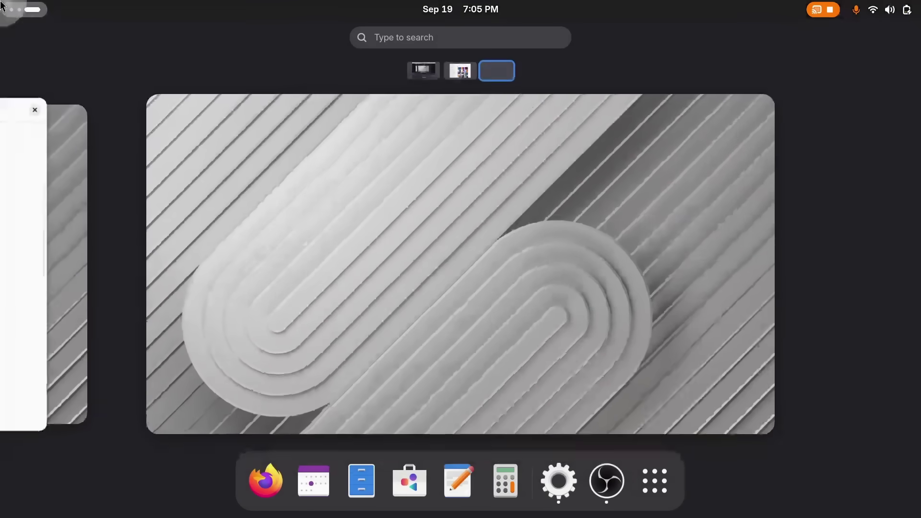
pyautogui.press('super+s')
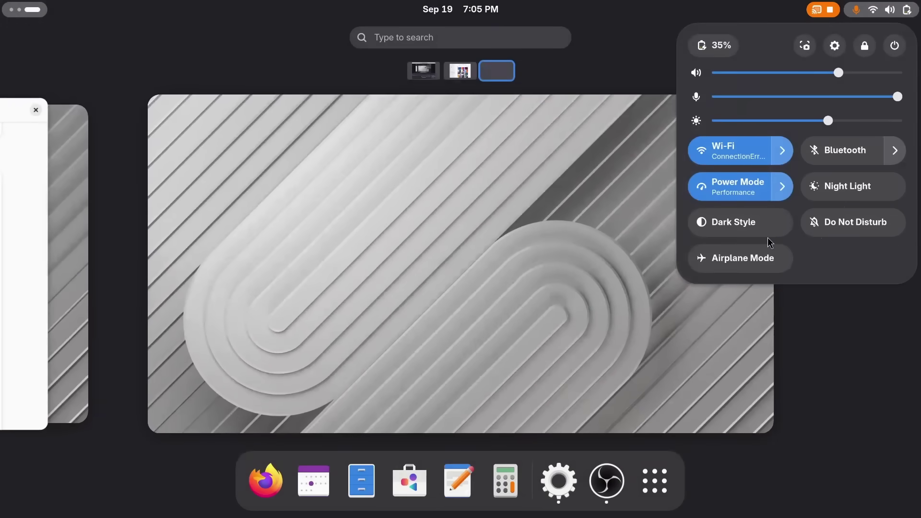
pyautogui.click(763, 236)
pyautogui.click(548, 315)
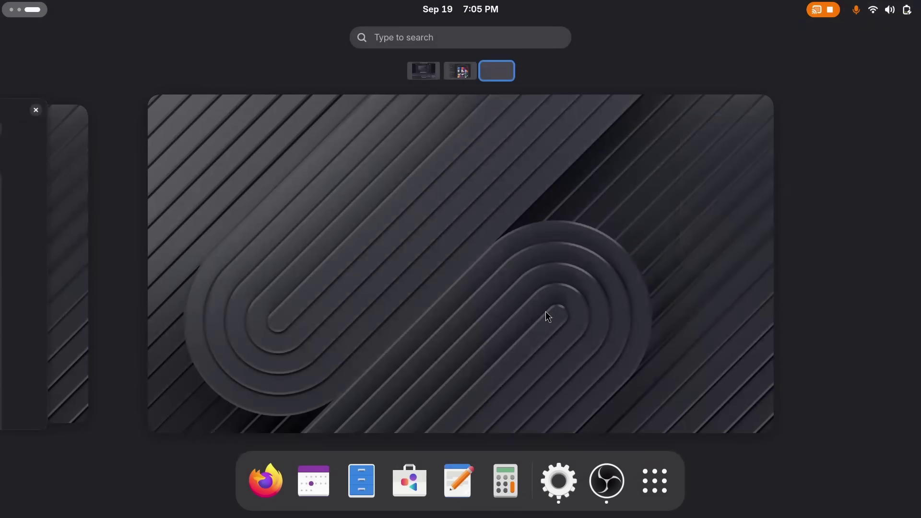
pyautogui.press('super+s')
pyautogui.click(752, 234)
# Apply the red, yellow and blue dotted wallpaper and view it on the bare desktop
pyautogui.press('super')
pyautogui.scroll(1, 477, 294)
pyautogui.click(477, 296)
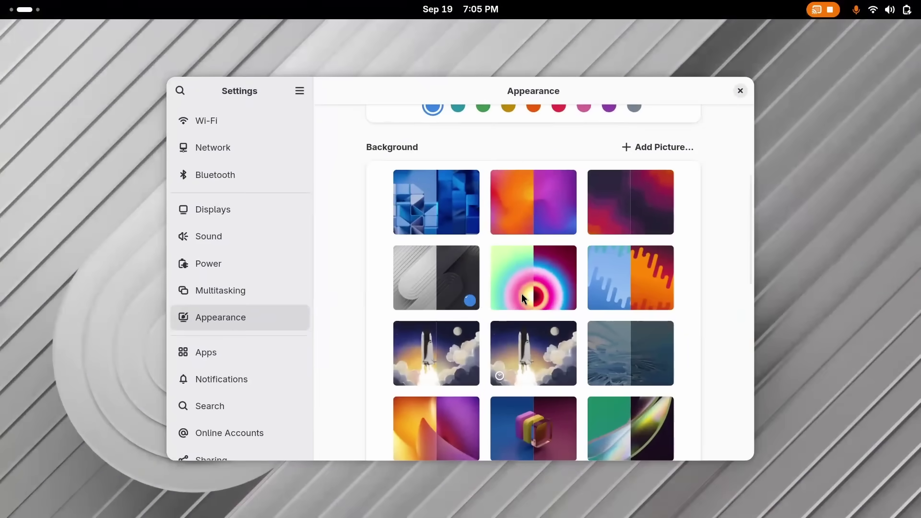
pyautogui.click(522, 293)
pyautogui.press('super+Page_Down')
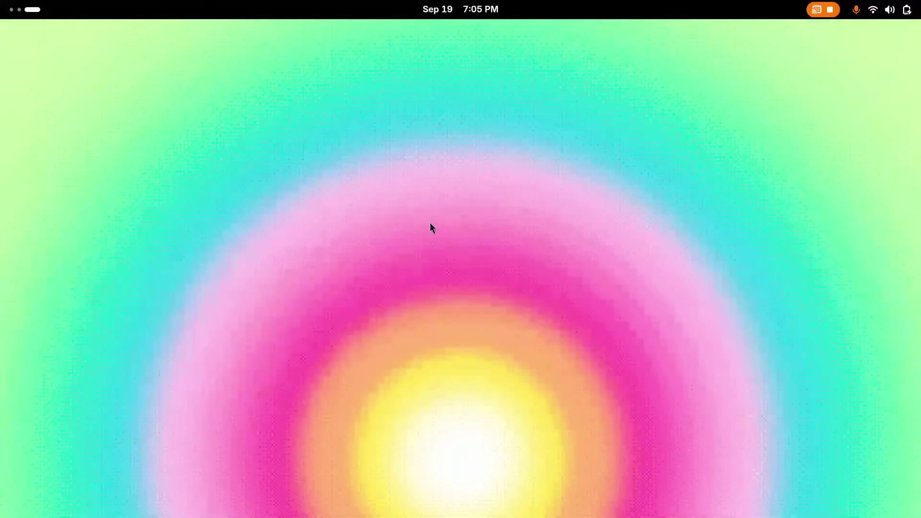
pyautogui.press('super')
pyautogui.click(607, 240)
# Preview the dotted wallpaper in Dark Style, then return to Appearance and scroll the backgrounds
pyautogui.press('super+s')
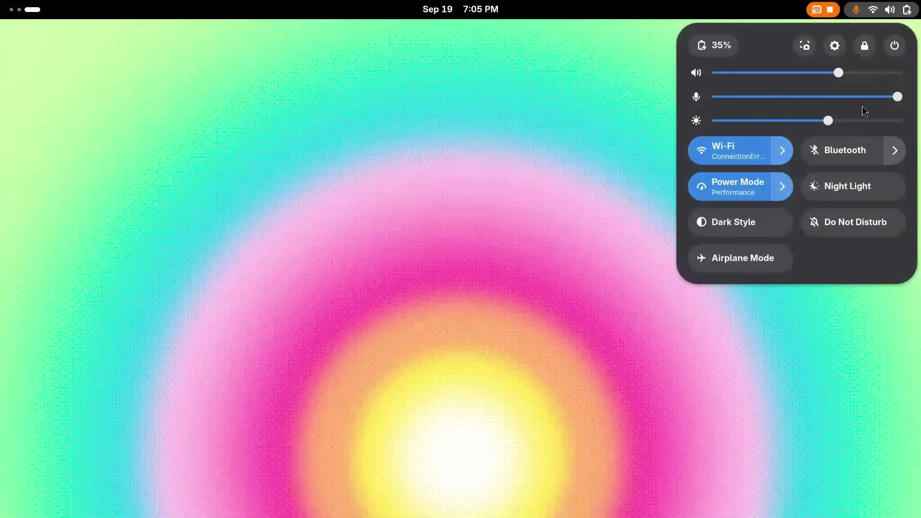
pyautogui.click(767, 222)
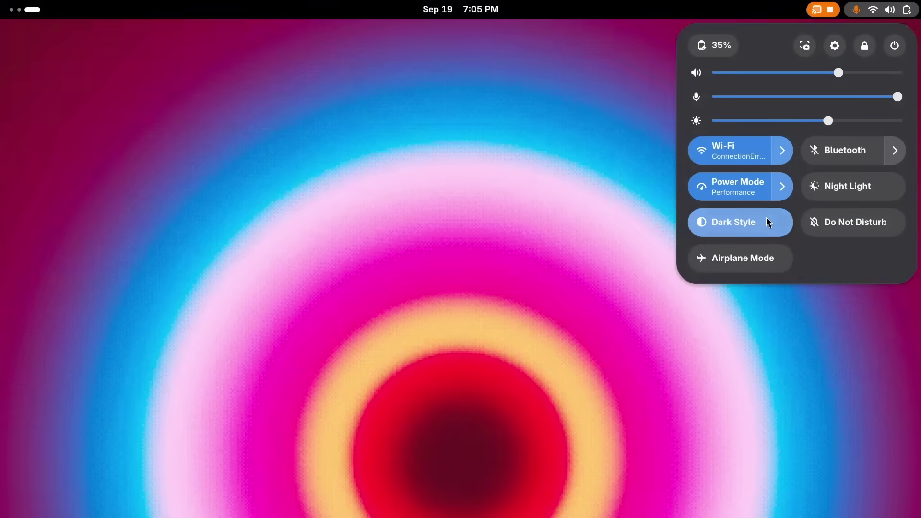
pyautogui.click(766, 222)
pyautogui.press('Escape')
pyautogui.press('super+Page_Up')
pyautogui.scroll(-3, 520, 339)
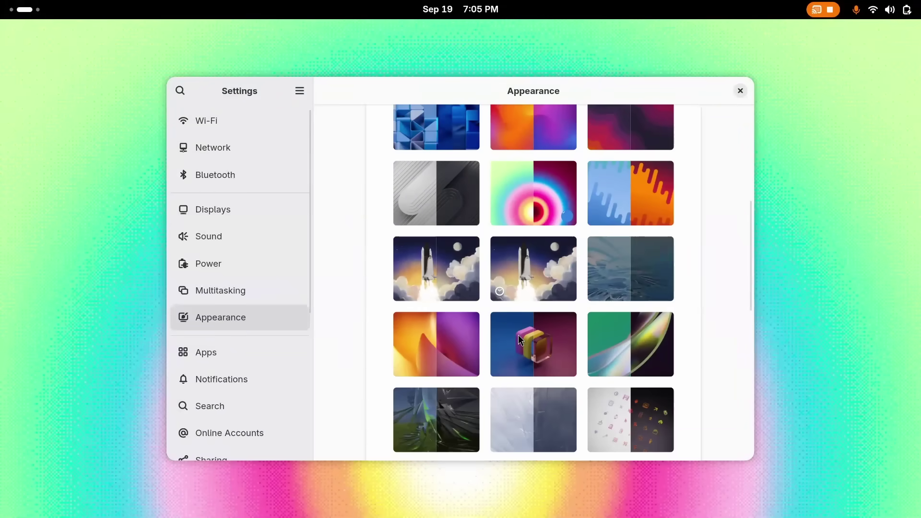
pyautogui.scroll(-3, 651, 271)
pyautogui.scroll(-3, 549, 358)
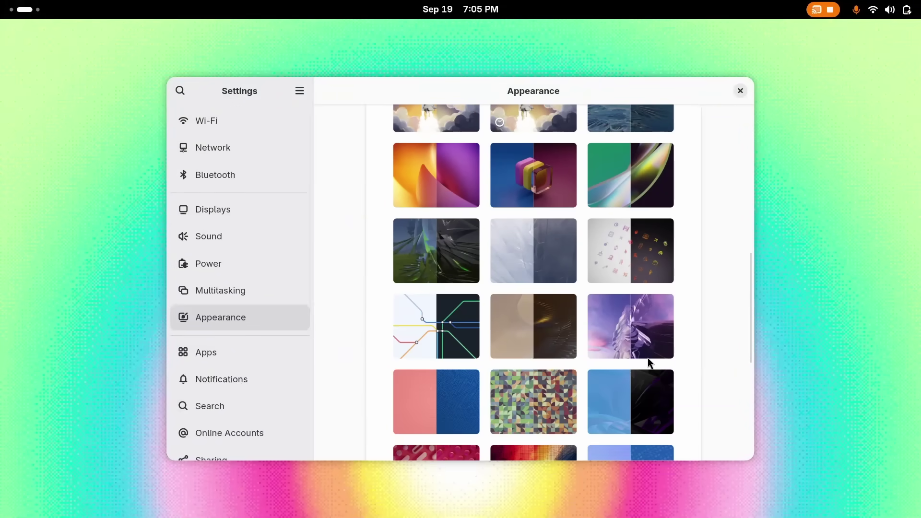
pyautogui.scroll(-5, 427, 357)
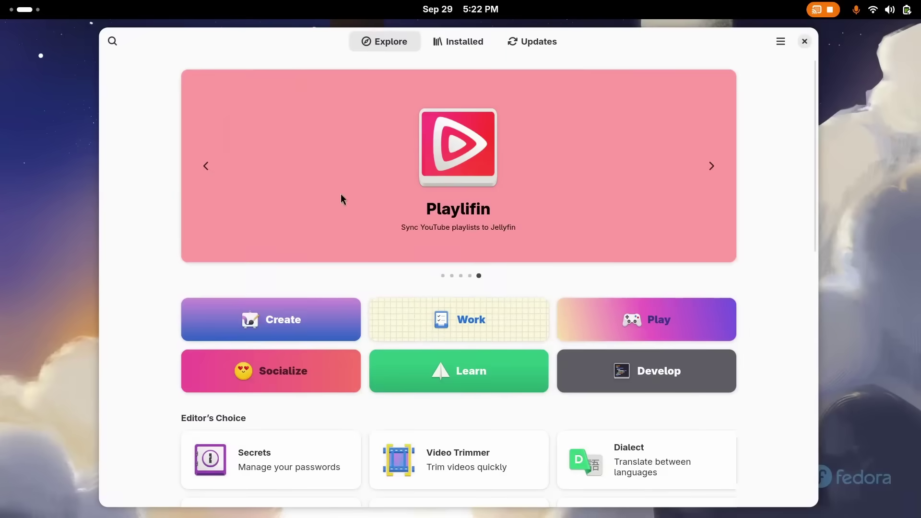
# Open the featured Calligraphy app and browse its screenshots and details
pyautogui.click(210, 167)
pyautogui.click(210, 167)
pyautogui.click(206, 166)
pyautogui.click(430, 206)
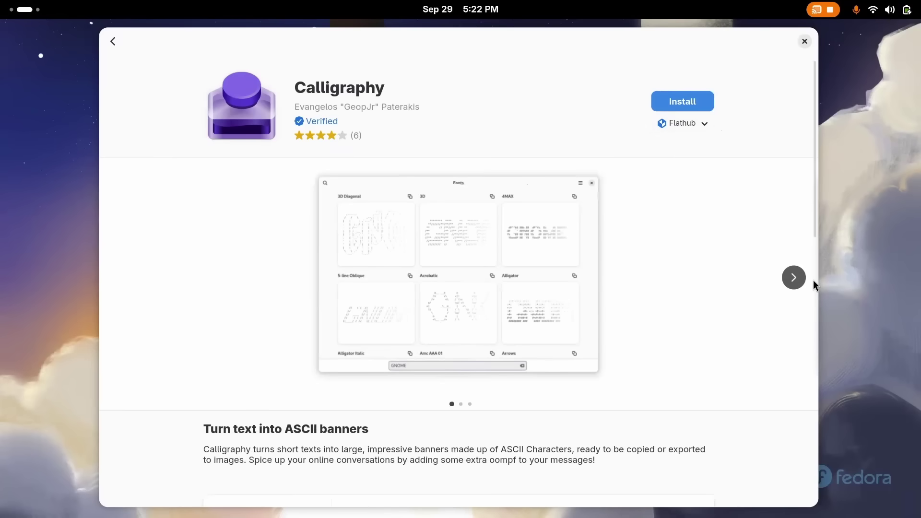
pyautogui.click(800, 278)
pyautogui.click(800, 278)
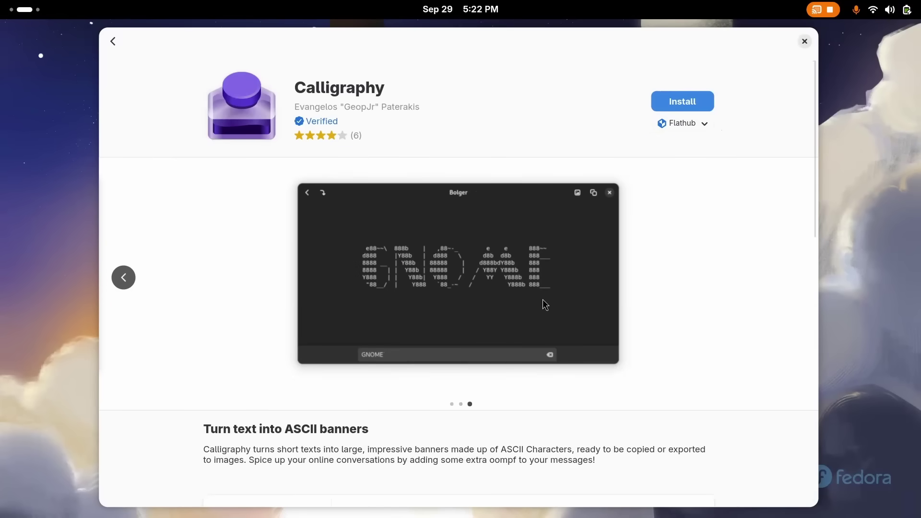
pyautogui.scroll(-5, 556, 316)
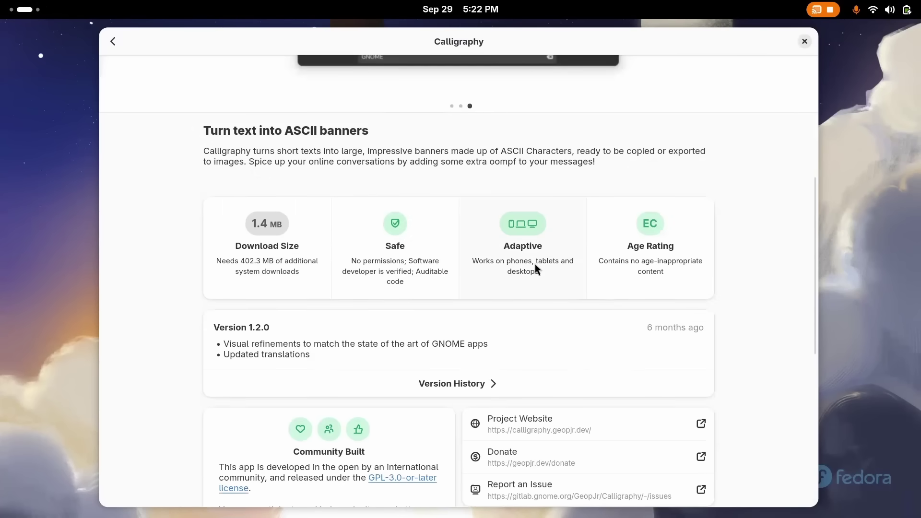
pyautogui.scroll(-5, 600, 266)
pyautogui.scroll(10, 654, 263)
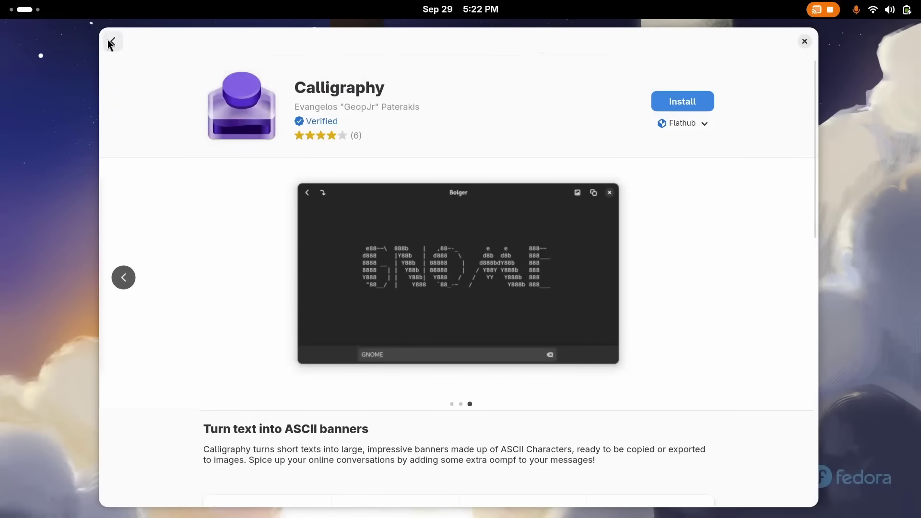
pyautogui.click(111, 43)
# Open the featured Timer app and view its second and third screenshots
pyautogui.click(711, 166)
pyautogui.click(526, 191)
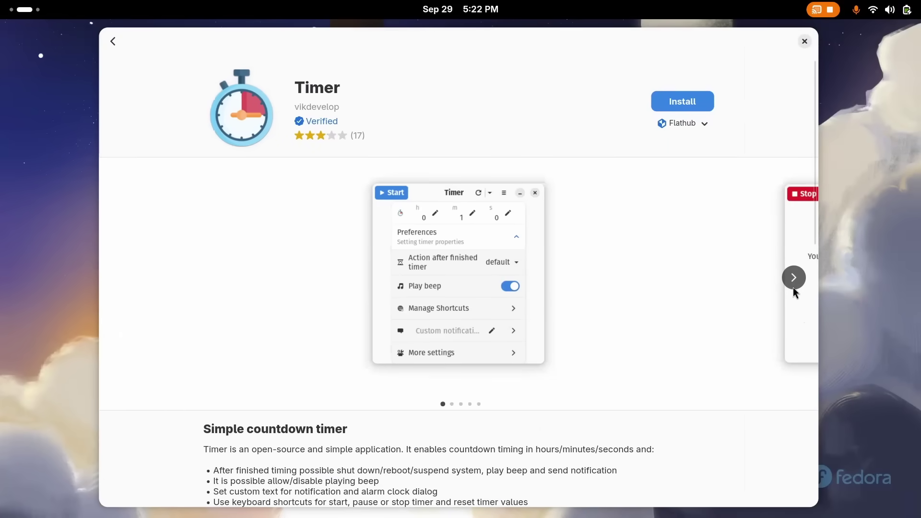
pyautogui.click(794, 283)
pyautogui.click(793, 285)
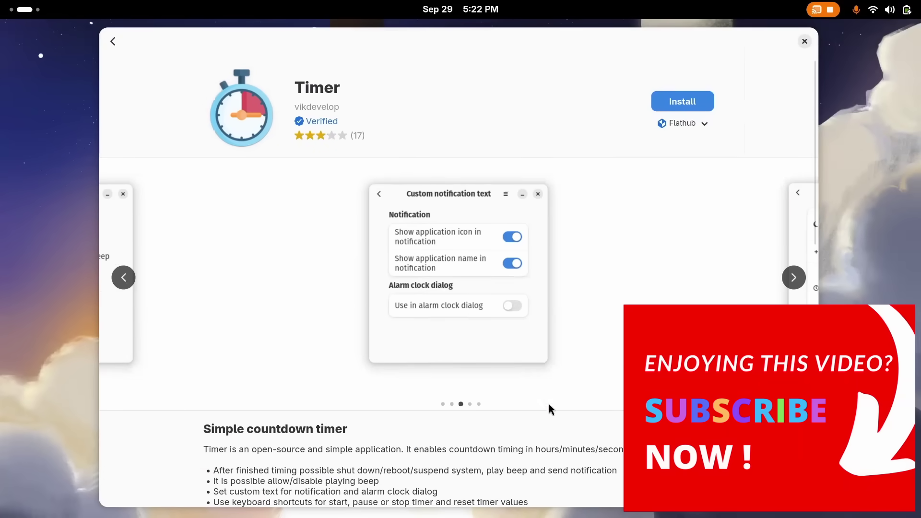
pyautogui.click(115, 42)
# Open the featured Candy Wrapper app and browse its screenshots and details
pyautogui.click(710, 164)
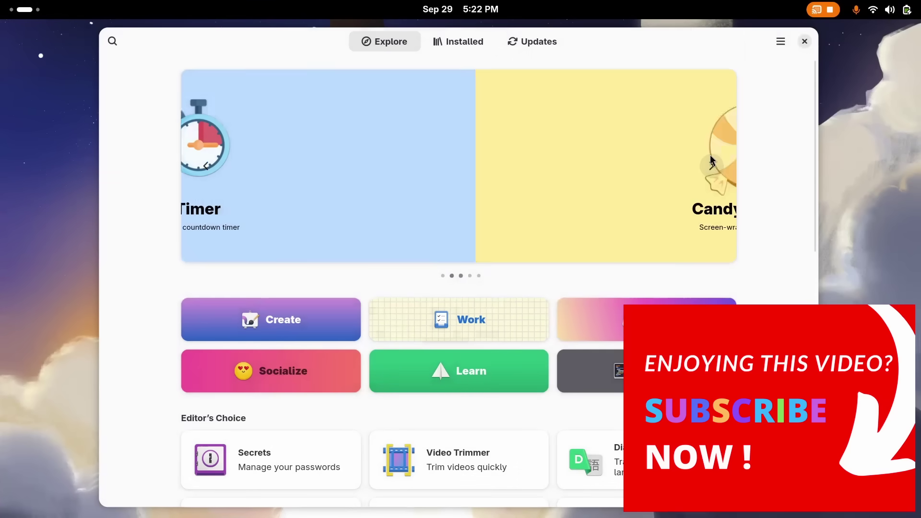
pyautogui.click(470, 196)
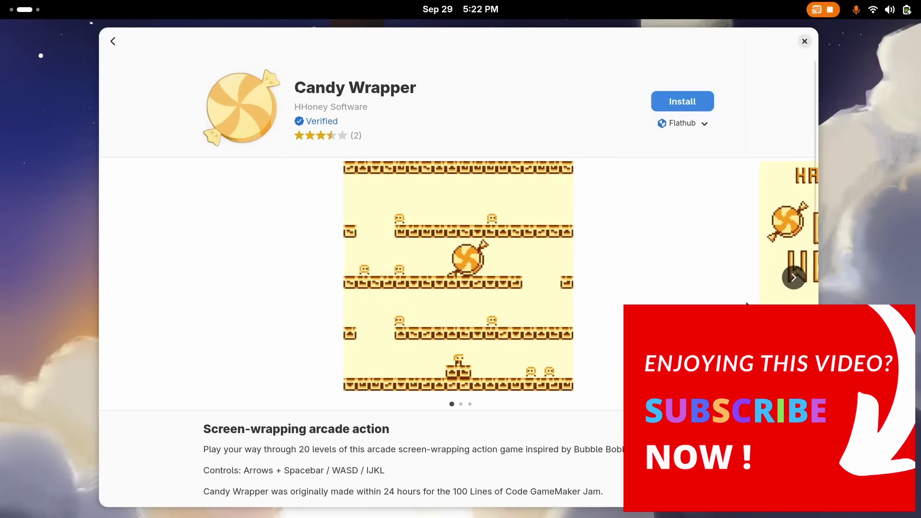
pyautogui.click(796, 288)
pyautogui.scroll(-10, 555, 317)
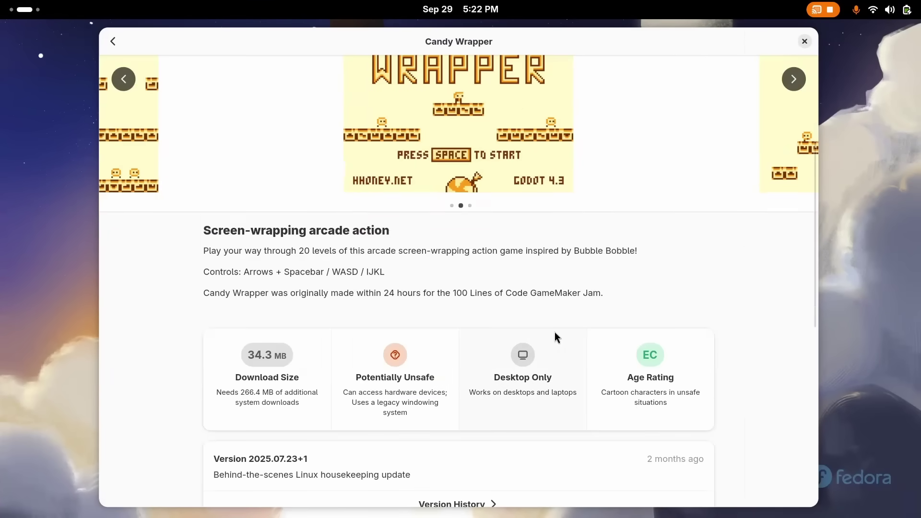
pyautogui.scroll(10, 555, 336)
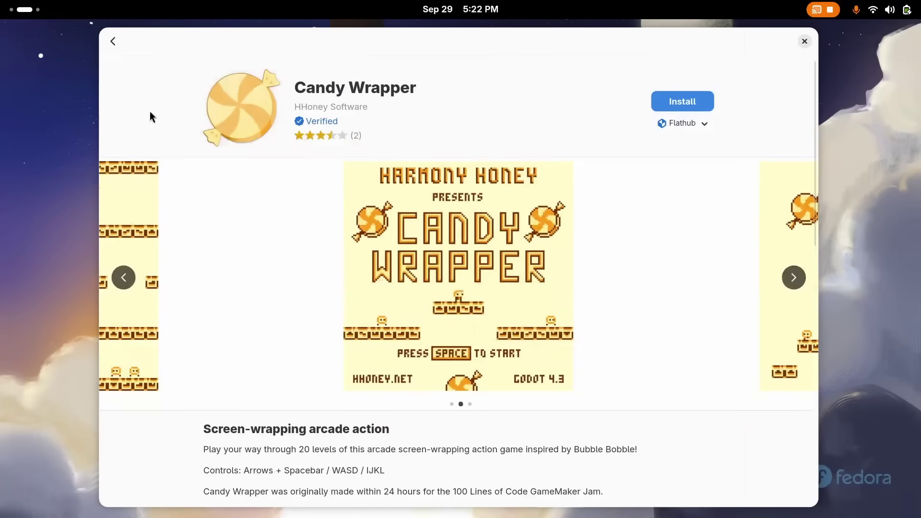
pyautogui.click(114, 42)
# Open the featured Resources app, browse screenshots, and check its install source list
pyautogui.click(711, 163)
pyautogui.click(548, 204)
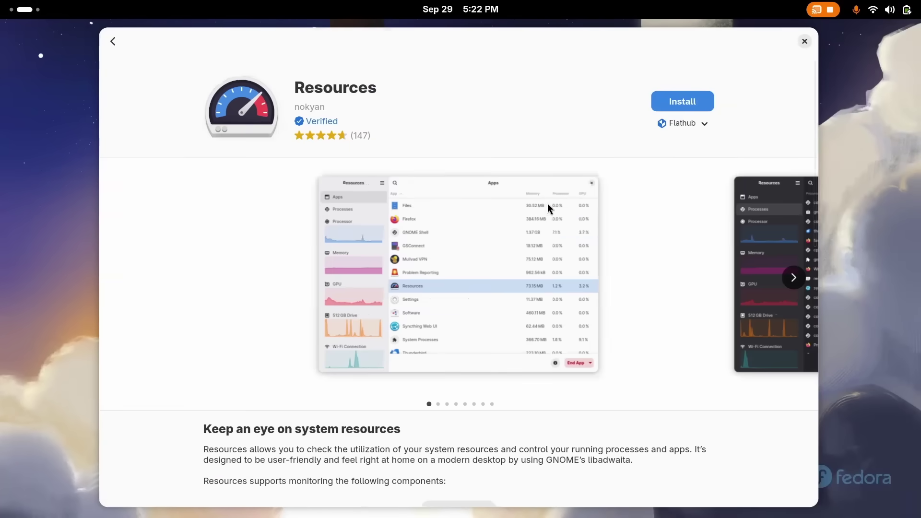
pyautogui.click(792, 278)
pyautogui.click(792, 278)
pyautogui.scroll(-2, 620, 318)
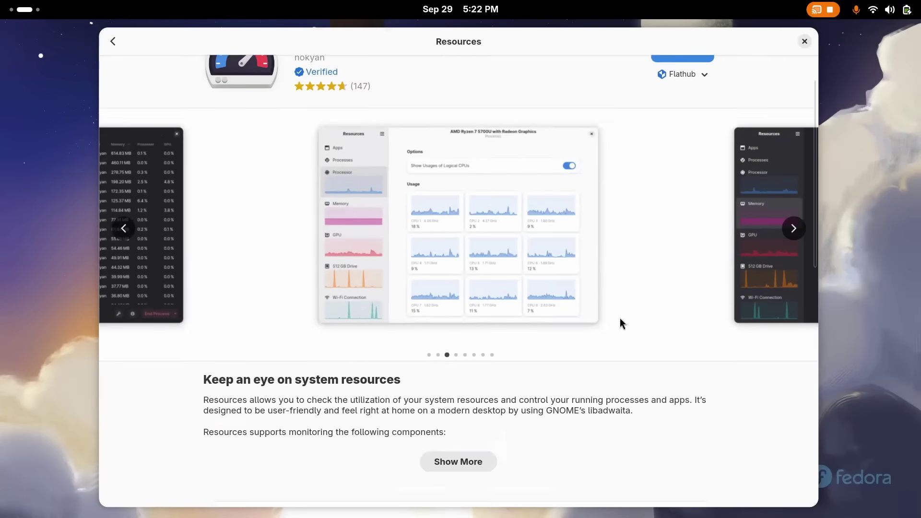
pyautogui.scroll(-5, 610, 318)
pyautogui.scroll(6, 608, 318)
pyautogui.click(698, 123)
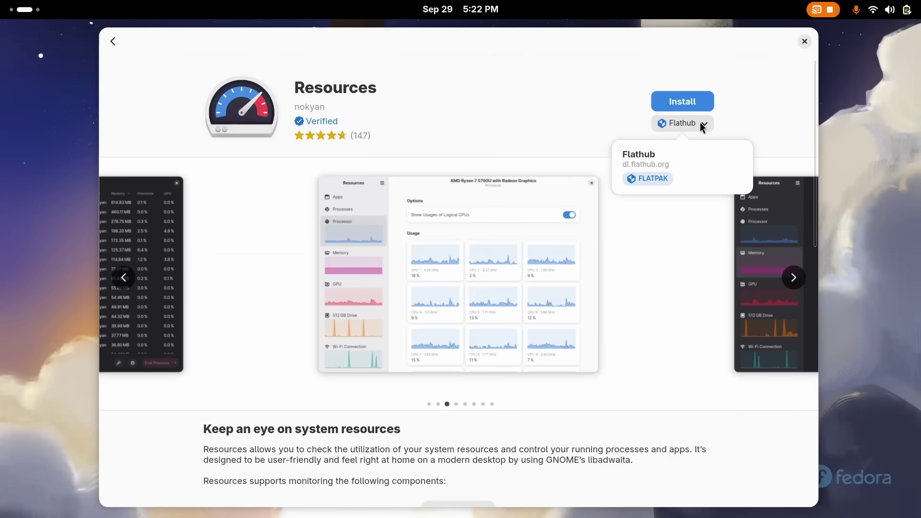
pyautogui.click(685, 166)
pyautogui.click(114, 42)
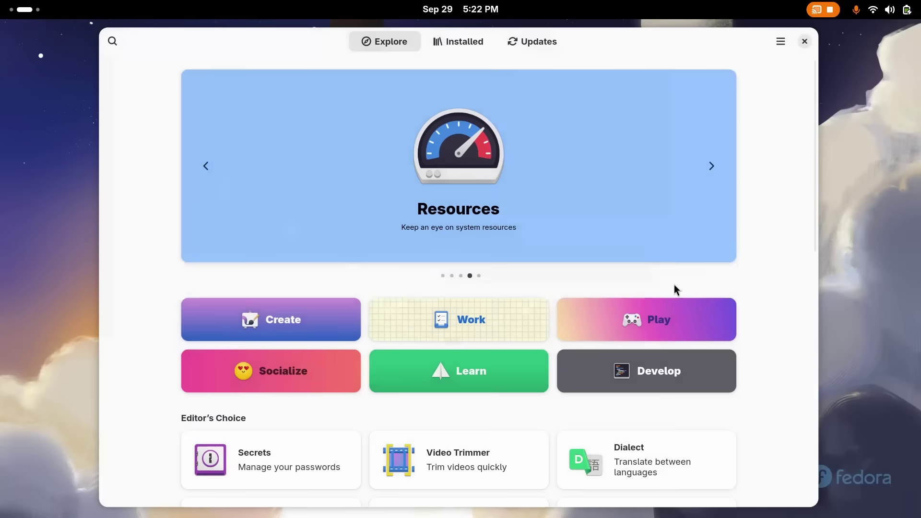
# Open the Secrets app's details page from Editor's Choice
pyautogui.click(713, 165)
pyautogui.scroll(-3, 454, 303)
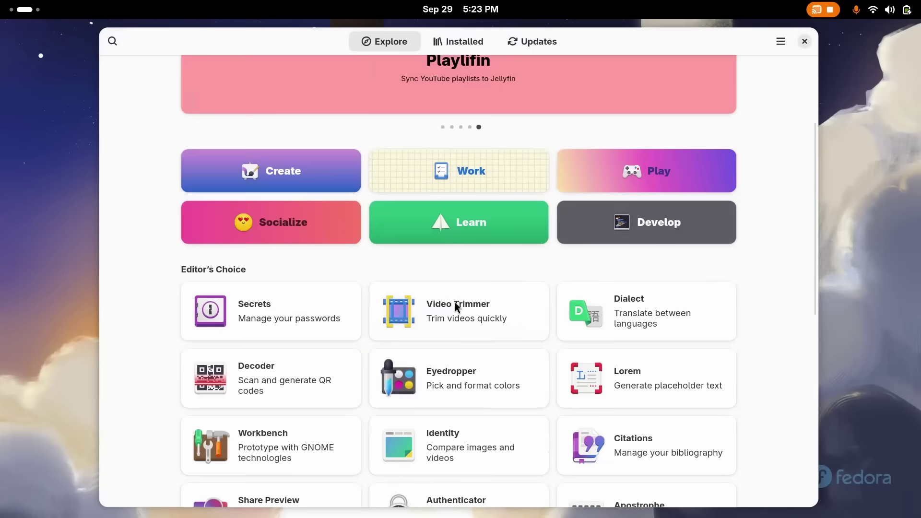
pyautogui.click(244, 332)
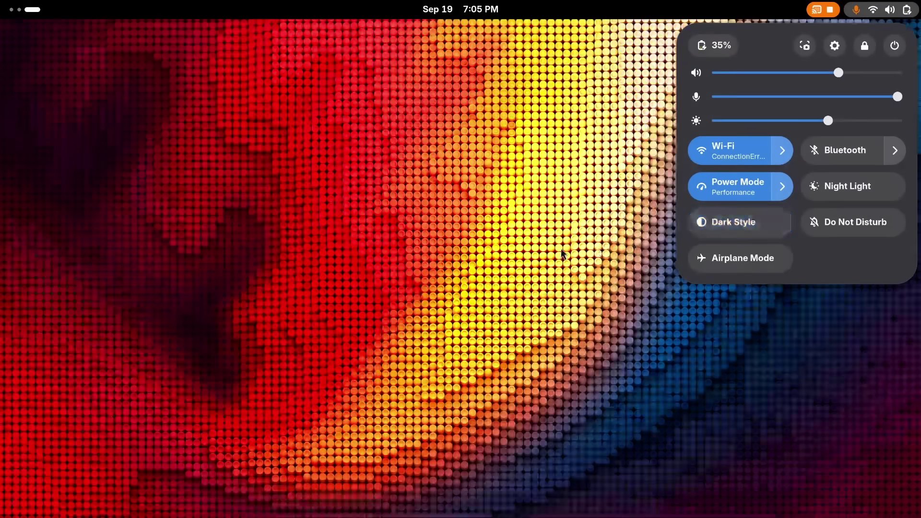
# Apply the colourful pills wallpaper in Settings > Appearance
pyautogui.press('super')
pyautogui.click(492, 314)
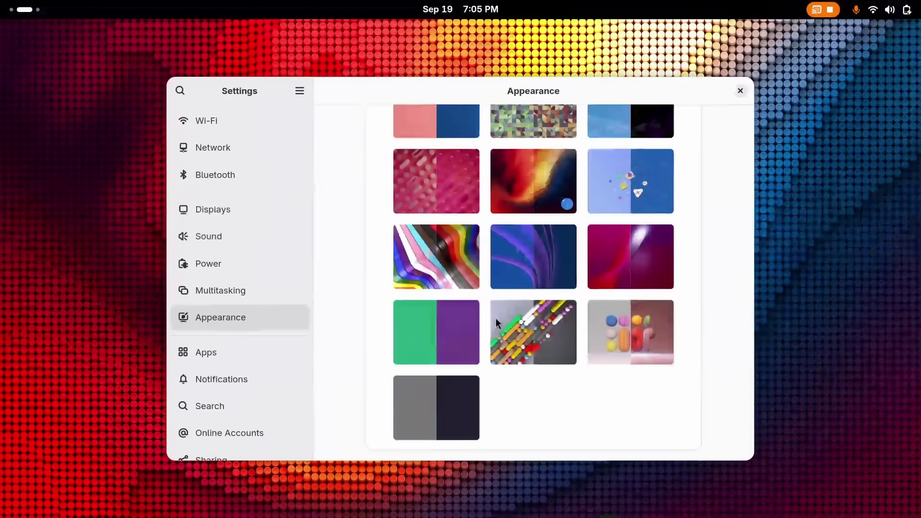
pyautogui.scroll(-1, 496, 318)
pyautogui.click(558, 330)
# View the pills wallpaper on the empty workspace, toggling Dark Style on and off twice
pyautogui.press('super')
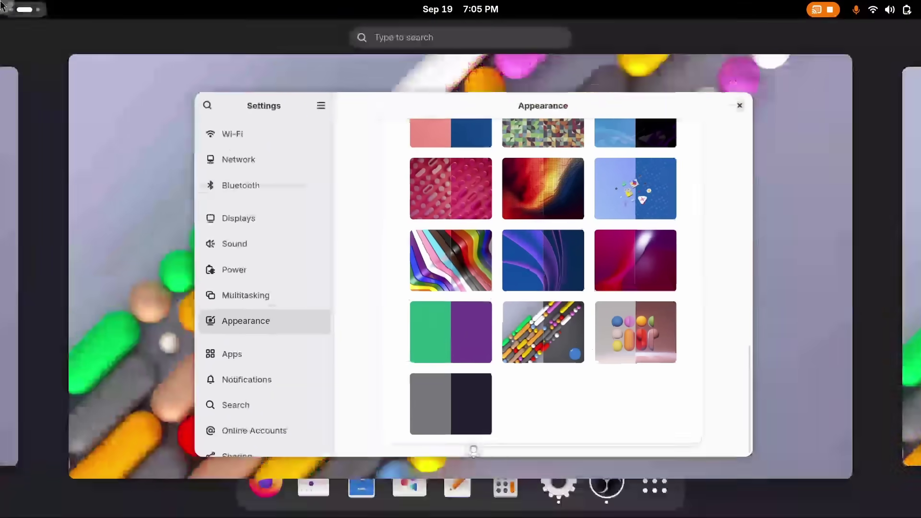
pyautogui.scroll(-1, 459, 303)
pyautogui.click(589, 394)
pyautogui.click(460, 9)
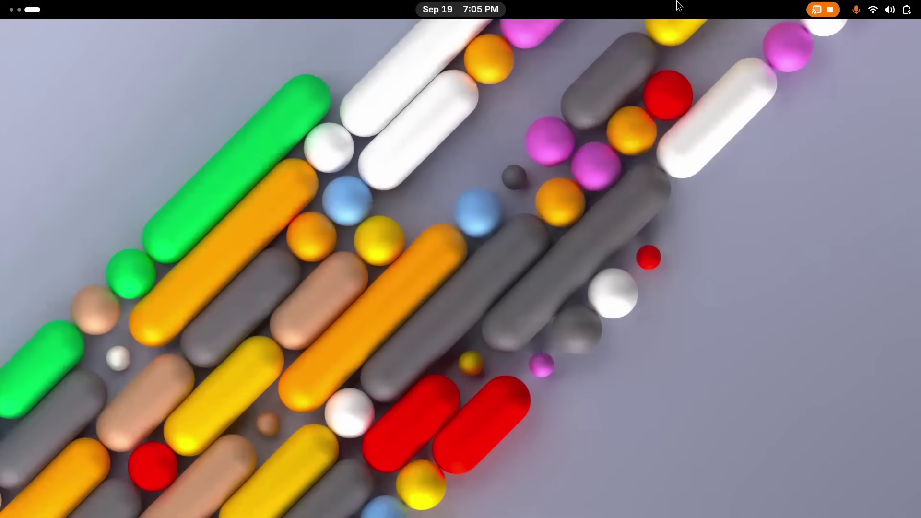
pyautogui.click(889, 9)
pyautogui.click(739, 232)
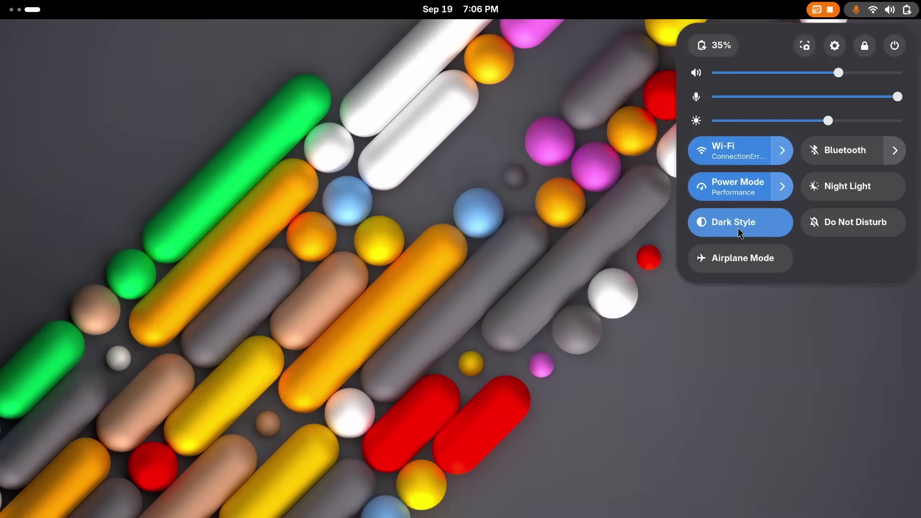
pyautogui.click(739, 233)
pyautogui.click(739, 232)
pyautogui.click(739, 233)
pyautogui.press('Escape')
# Apply the pastel spheres wallpaper in Settings
pyautogui.press('super')
pyautogui.scroll(1, 479, 279)
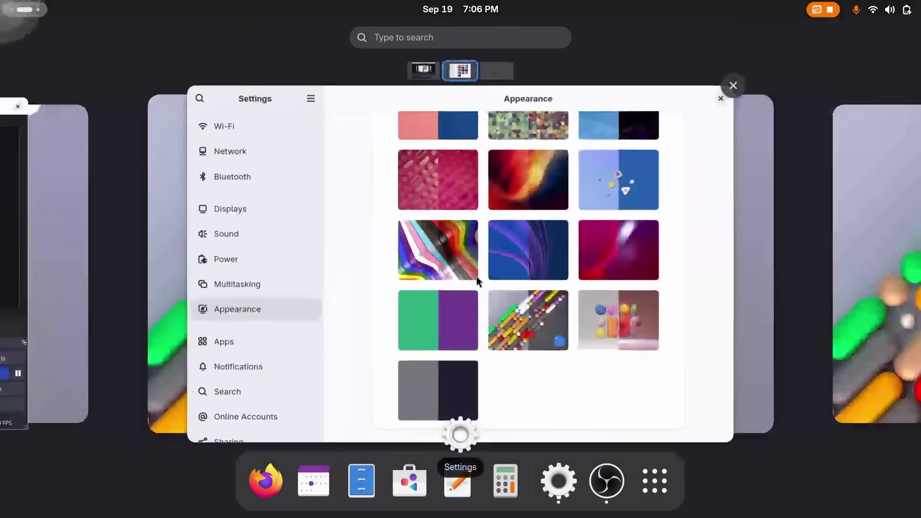
pyautogui.click(480, 279)
pyautogui.click(645, 350)
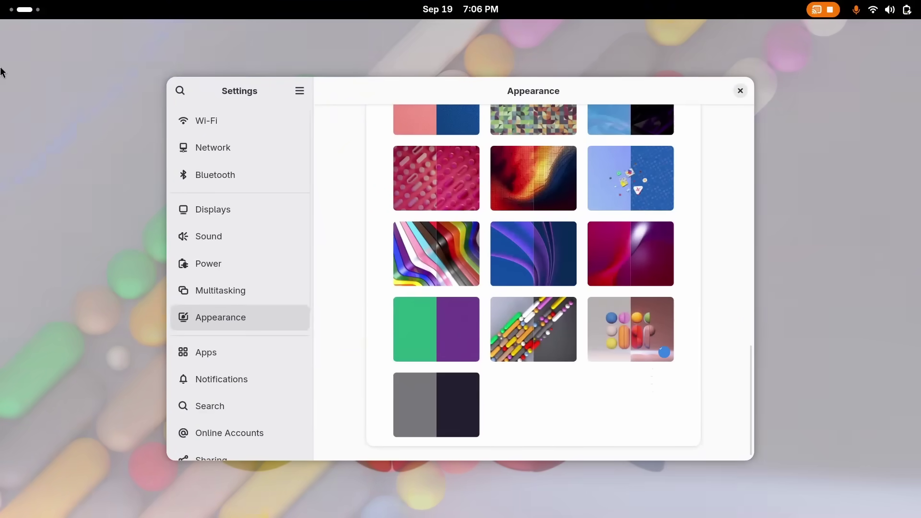
# Preview the spheres wallpaper on the empty workspace with Dark Style on, then off
pyautogui.press('super+Page_Down')
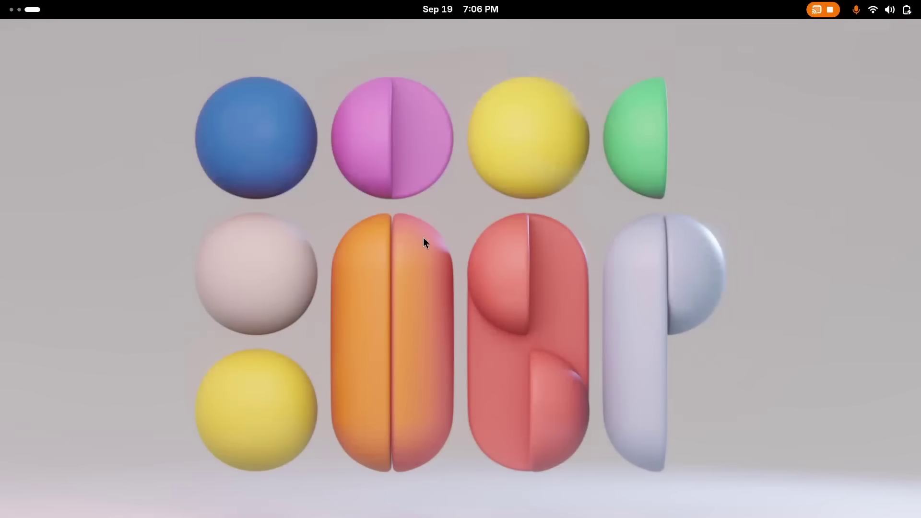
pyautogui.press('super+s')
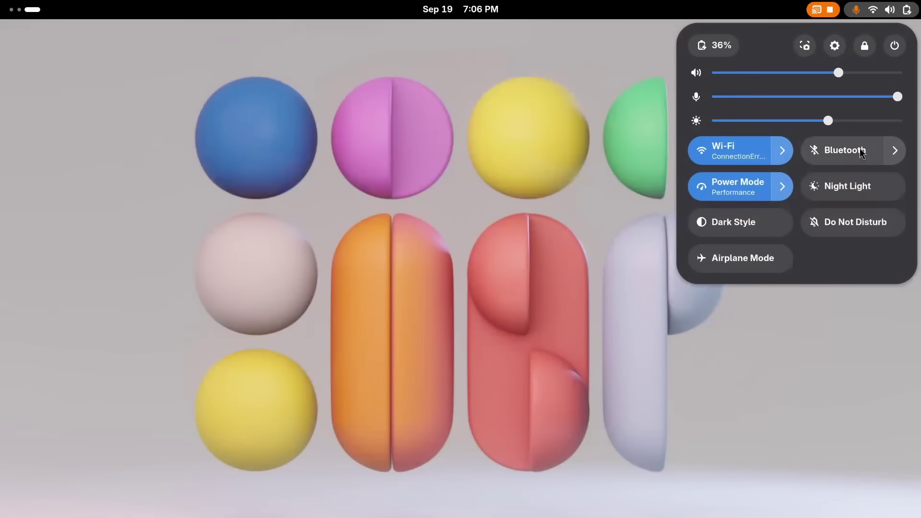
pyautogui.click(786, 227)
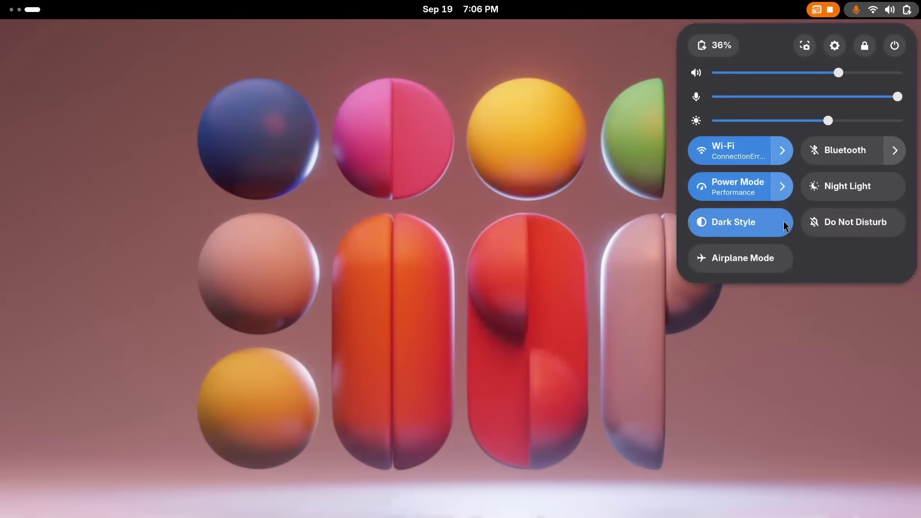
pyautogui.click(786, 226)
# Apply the crimson and magenta wave wallpaper in Appearance
pyautogui.press('Escape')
pyautogui.press('super+Page_Up')
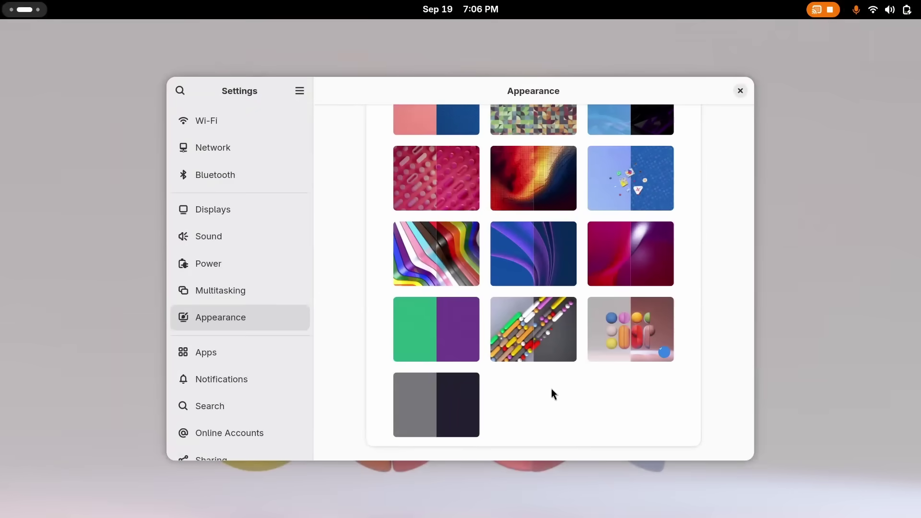
pyautogui.click(630, 253)
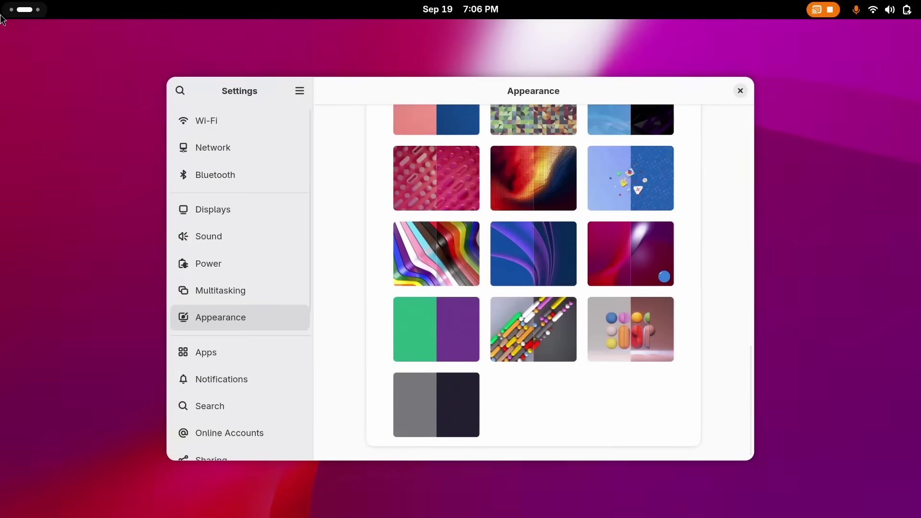